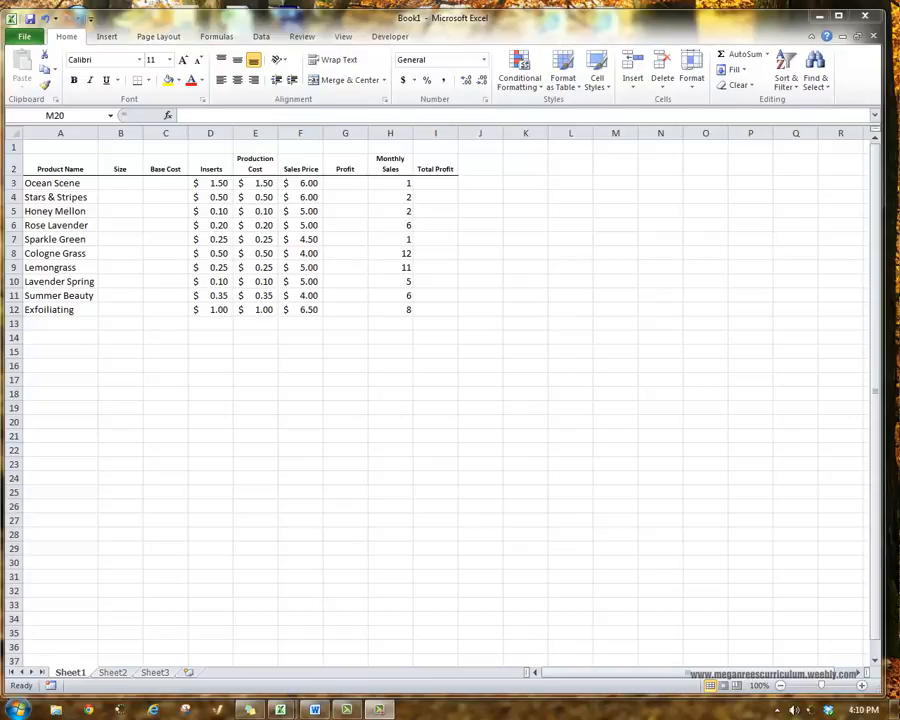
Try shrinking the font of entire rows 3 through 12 to size 8, and undo the change.
{"action": "left_click", "coordinate": [371, 416]}
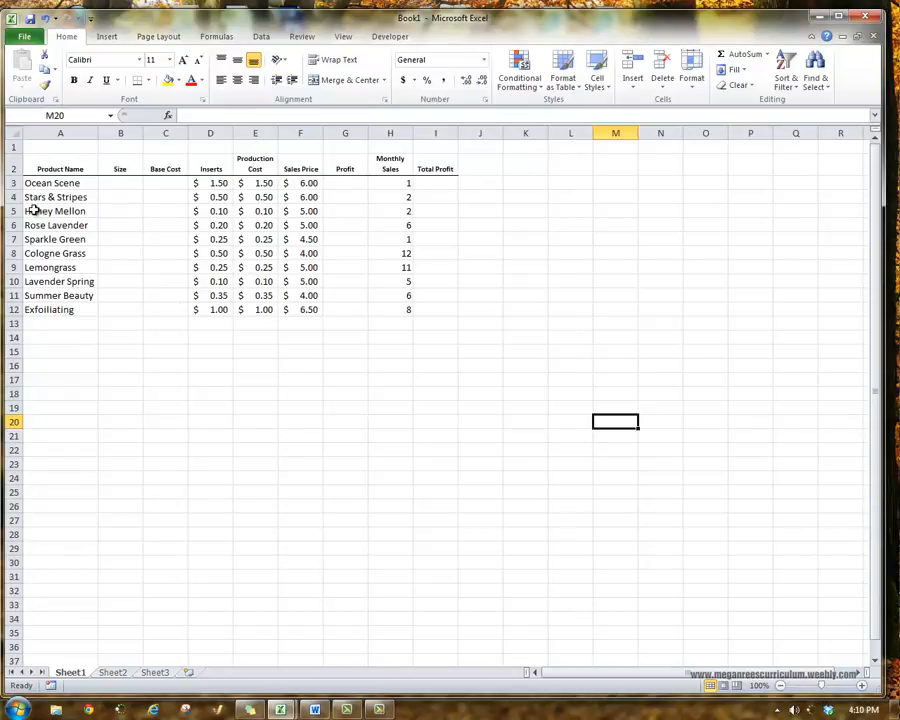
{"action": "left_click_drag", "start_coordinate": [10, 183], "coordinate": [10, 309]}
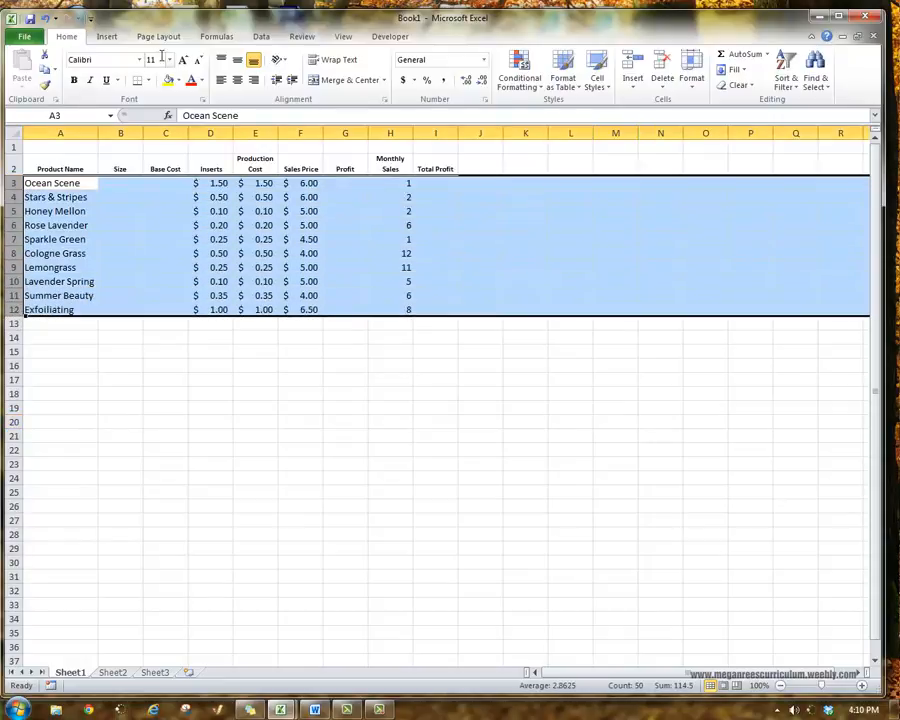
{"action": "left_click", "coordinate": [198, 60]}
{"action": "left_click", "coordinate": [198, 60]}
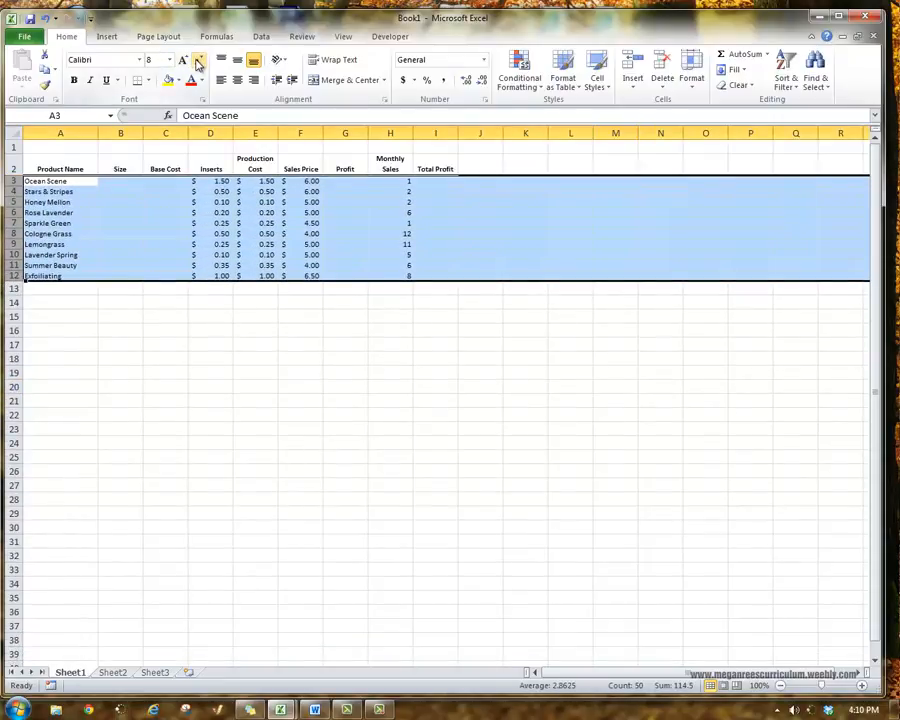
{"action": "key", "text": "ctrl+z"}
{"action": "key", "text": "ctrl+z"}
{"action": "key", "text": "ctrl+z"}
{"action": "left_click", "coordinate": [56, 194]}
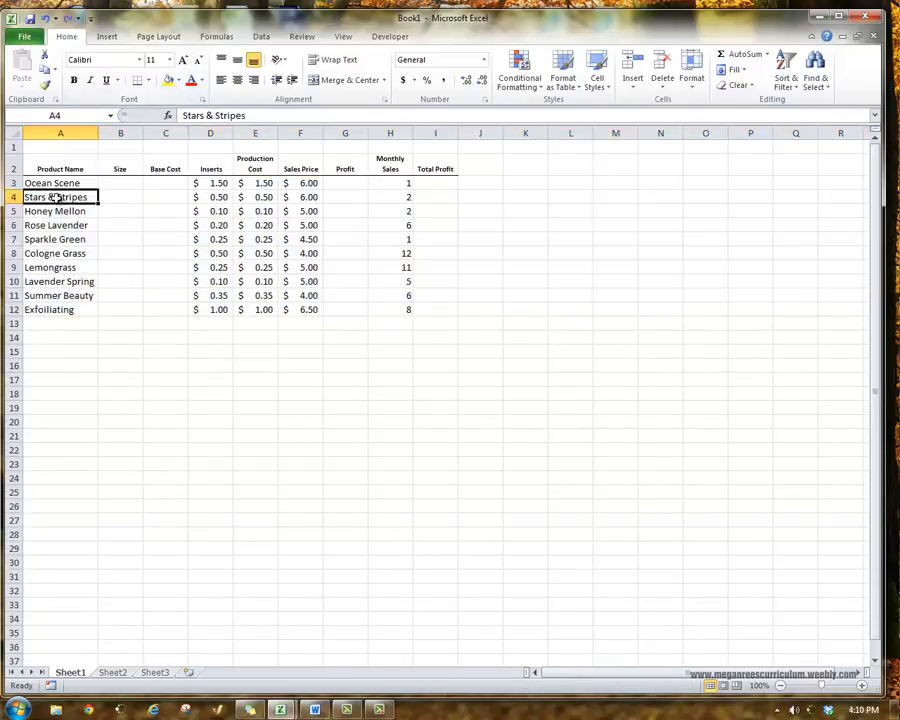
Try setting the font size of the product data in A3:H12 to 8, and undo it.
{"action": "left_click_drag", "start_coordinate": [50, 183], "coordinate": [398, 311]}
{"action": "left_click", "coordinate": [396, 322]}
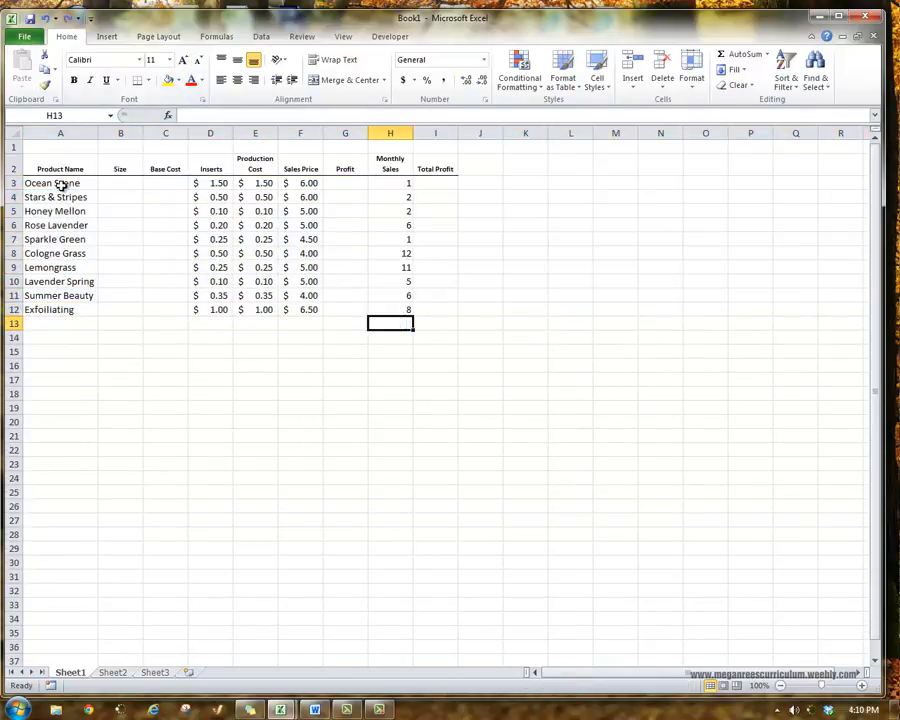
{"action": "left_click_drag", "start_coordinate": [60, 183], "coordinate": [396, 313]}
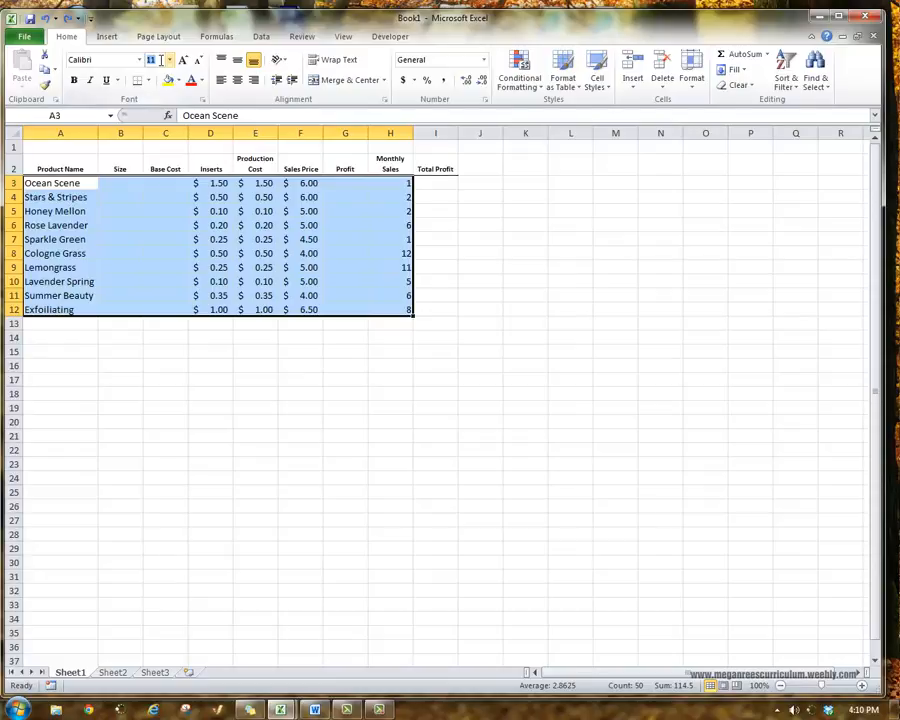
{"action": "type", "text": "8"}
{"action": "key", "text": "Return"}
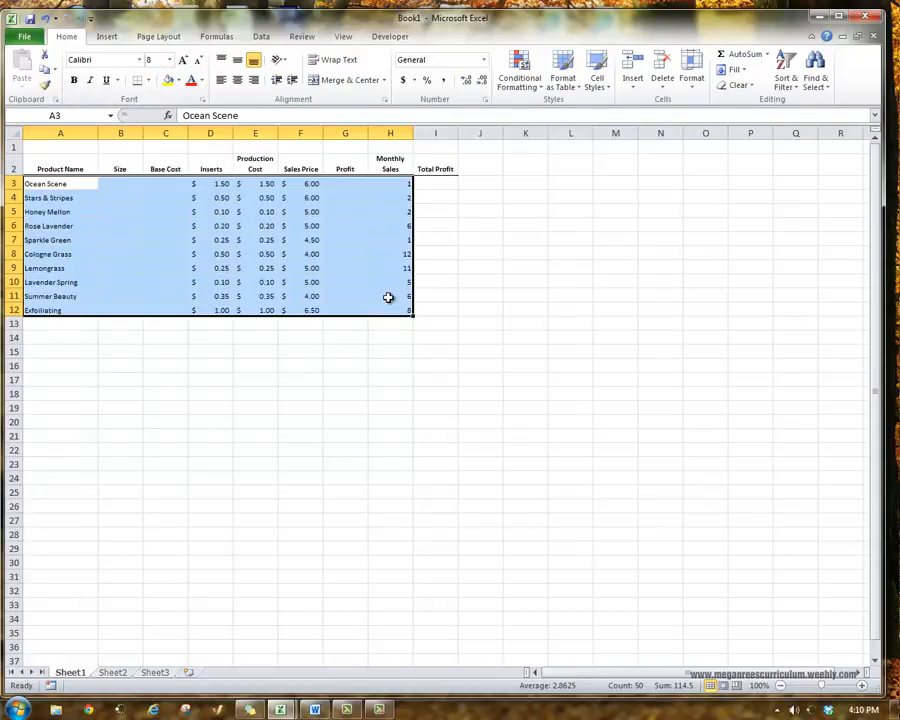
{"action": "key", "text": "ctrl+z"}
{"action": "left_click", "coordinate": [390, 349]}
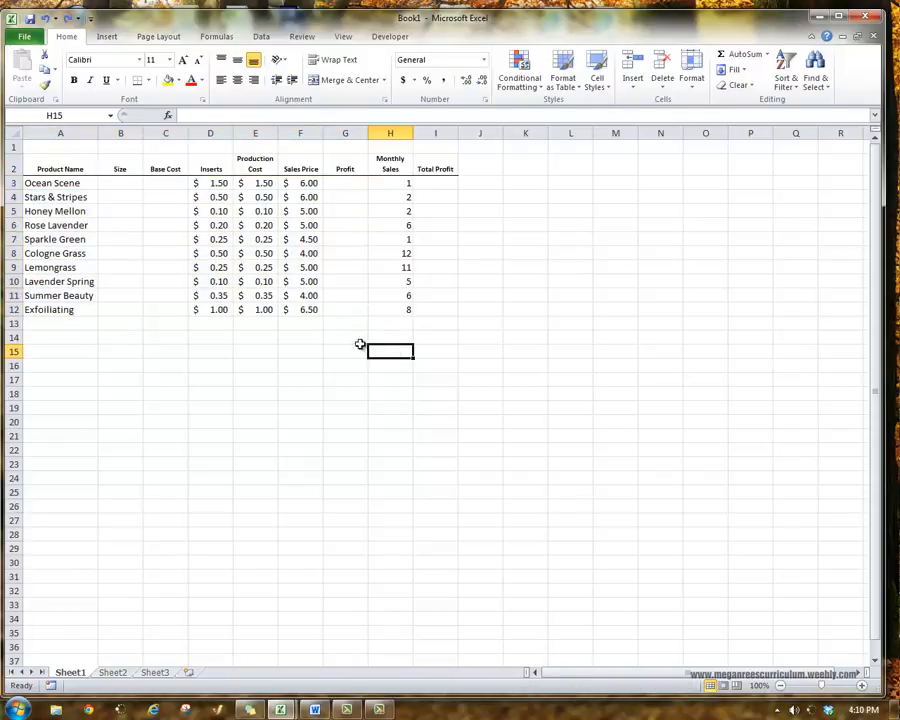
{"action": "left_click", "coordinate": [313, 326]}
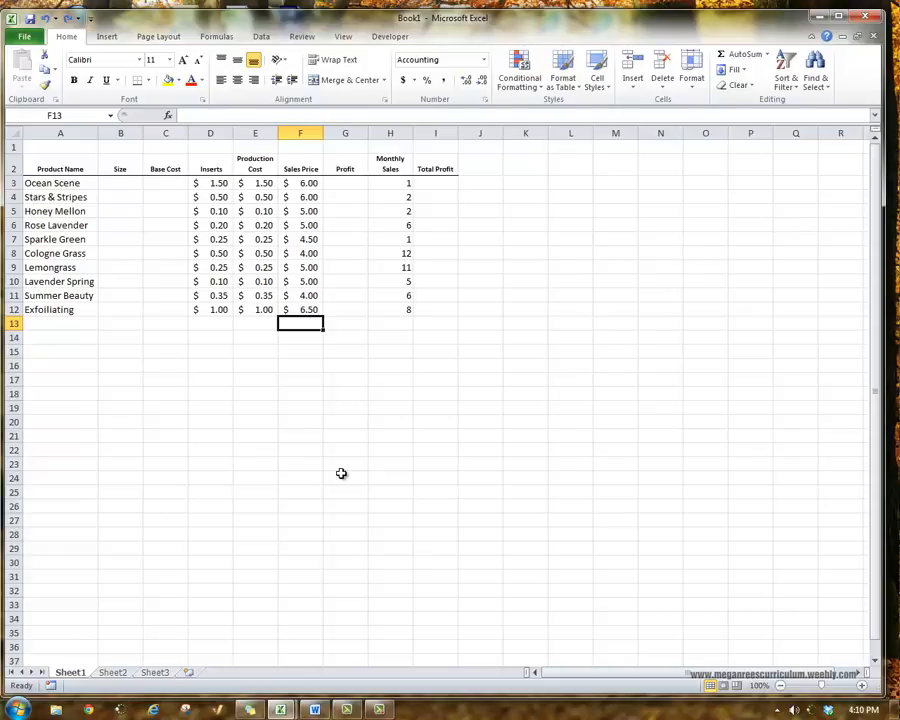
{"action": "left_click", "coordinate": [161, 209]}
{"action": "left_click", "coordinate": [127, 263]}
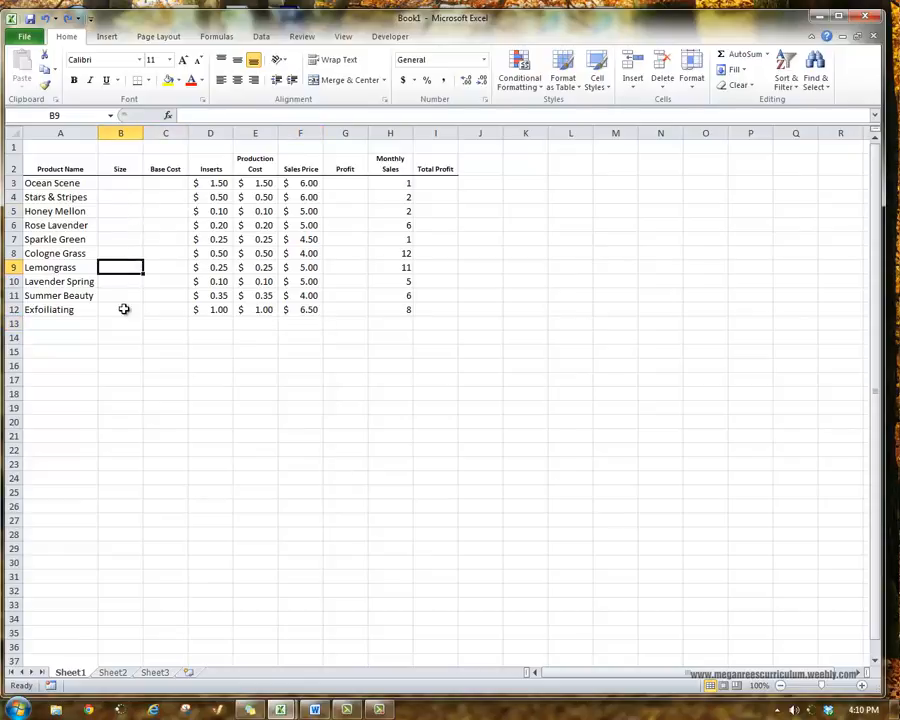
{"action": "left_click", "coordinate": [124, 309]}
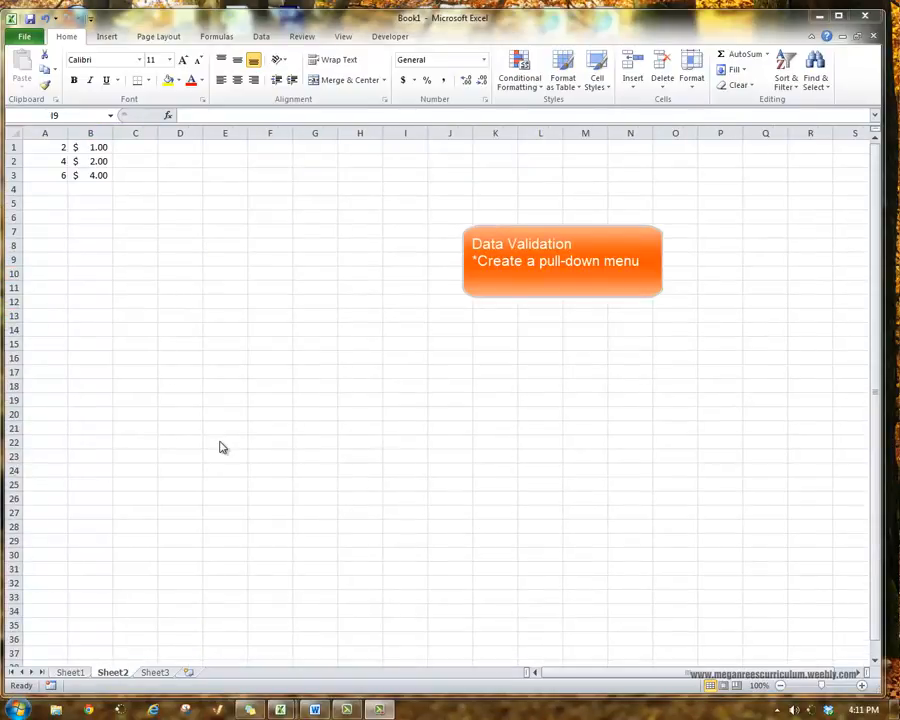
Examine the sizes and prices in A1:B3 on Sheet2 against the Size and Base Cost columns on Sheet1.
{"action": "left_click", "coordinate": [170, 238]}
{"action": "left_click_drag", "start_coordinate": [46, 148], "coordinate": [107, 177]}
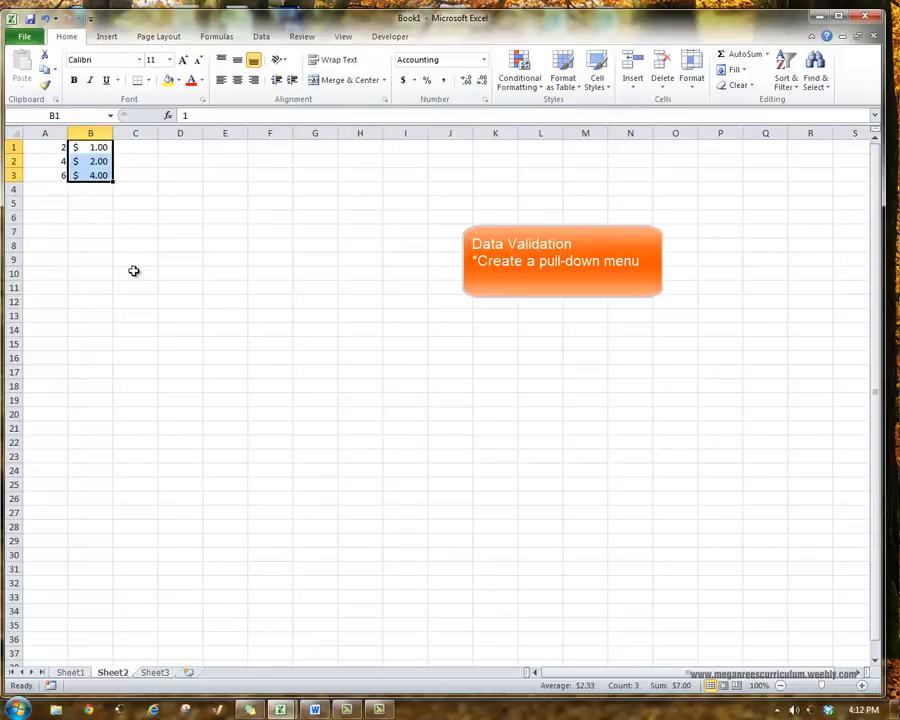
{"action": "left_click", "coordinate": [92, 674]}
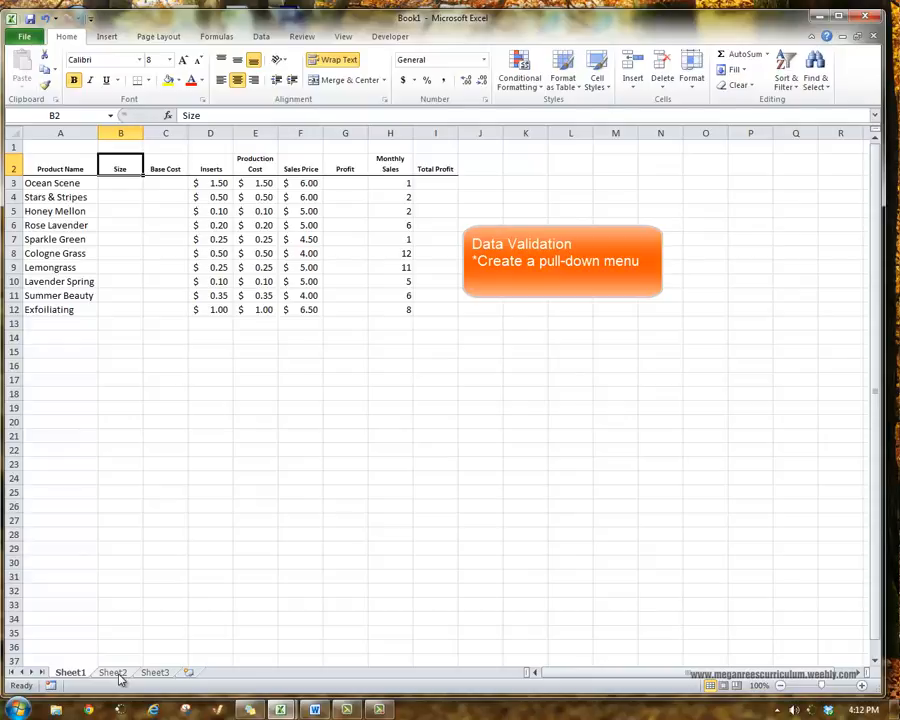
{"action": "left_click", "coordinate": [112, 673]}
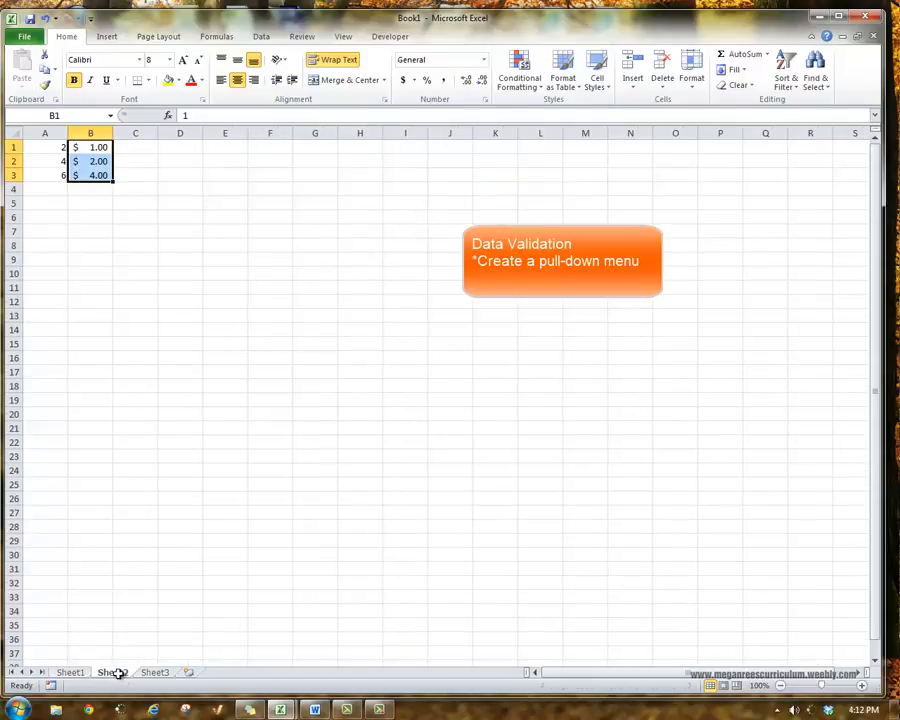
{"action": "left_click", "coordinate": [96, 226]}
{"action": "left_click_drag", "start_coordinate": [60, 146], "coordinate": [59, 170]}
{"action": "left_click", "coordinate": [86, 147]}
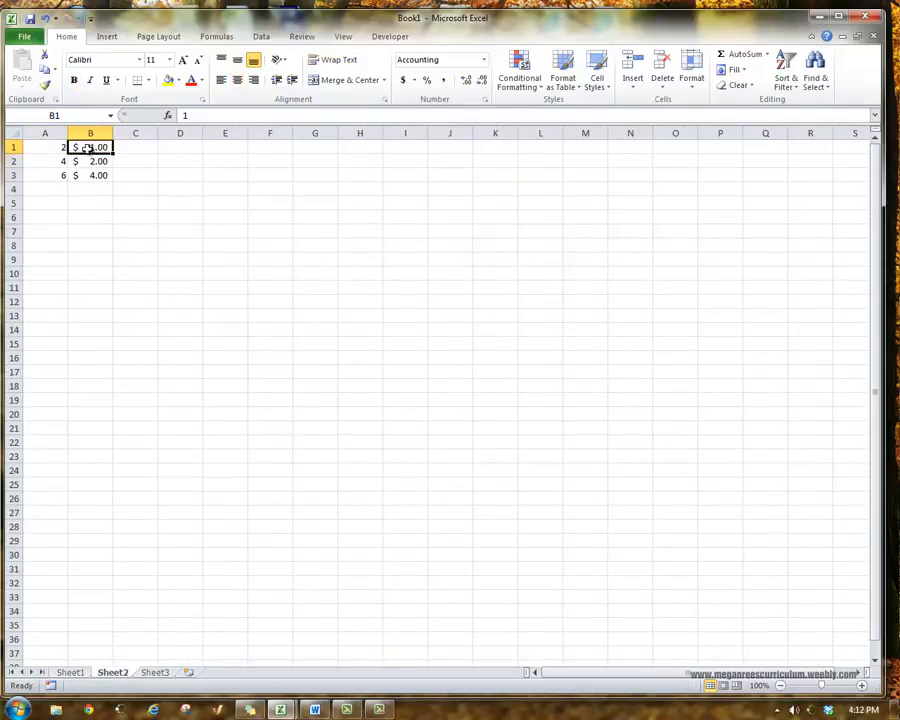
{"action": "left_click", "coordinate": [64, 673]}
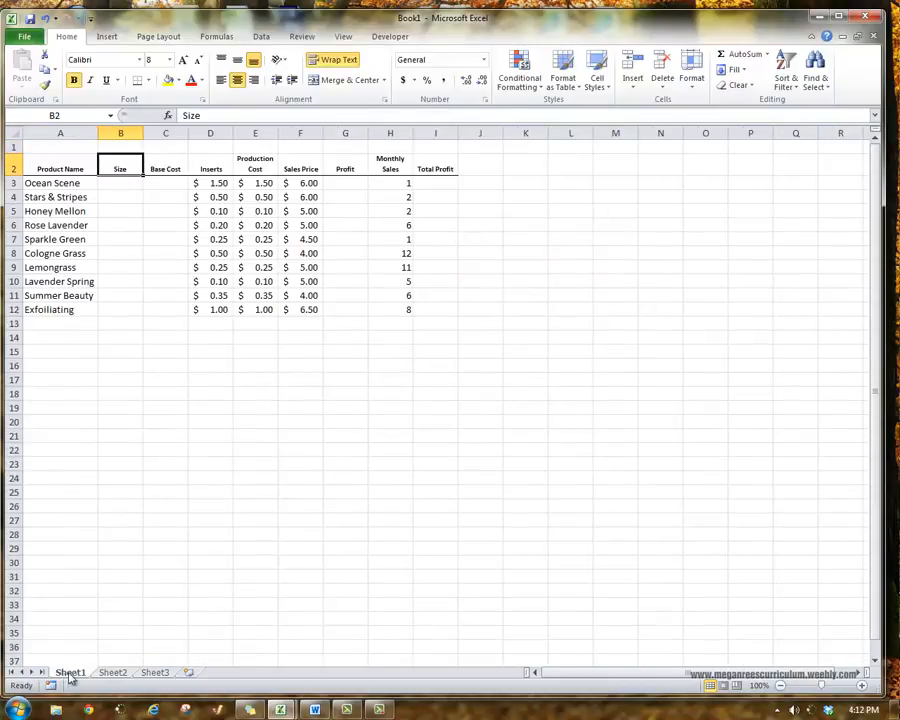
{"action": "left_click", "coordinate": [113, 673]}
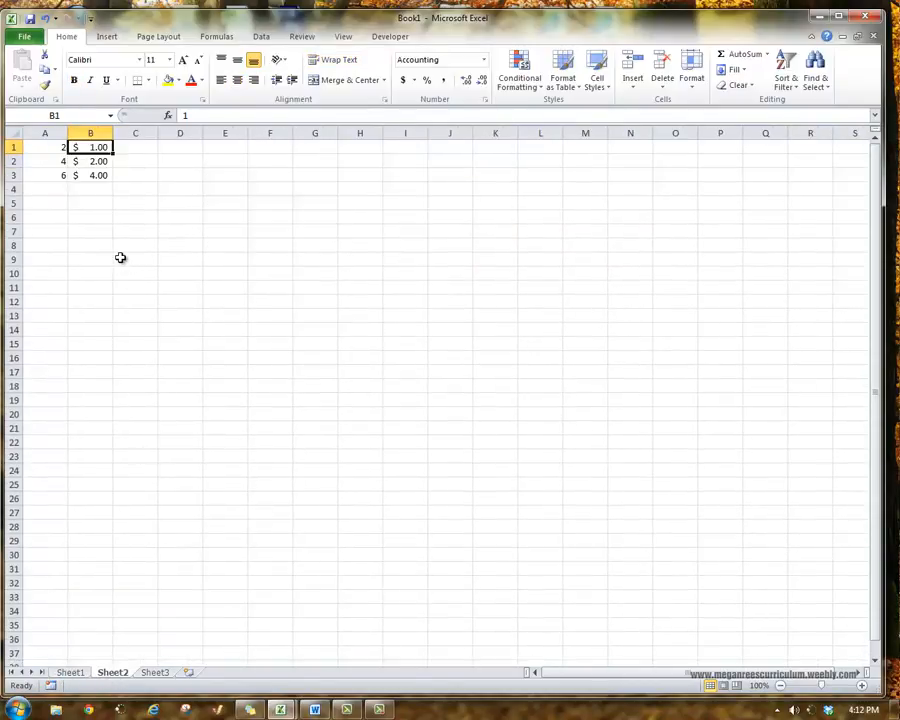
Name the range A1:A3 on Sheet2 "Size" and reselect it to check the name.
{"action": "left_click_drag", "start_coordinate": [54, 148], "coordinate": [55, 176]}
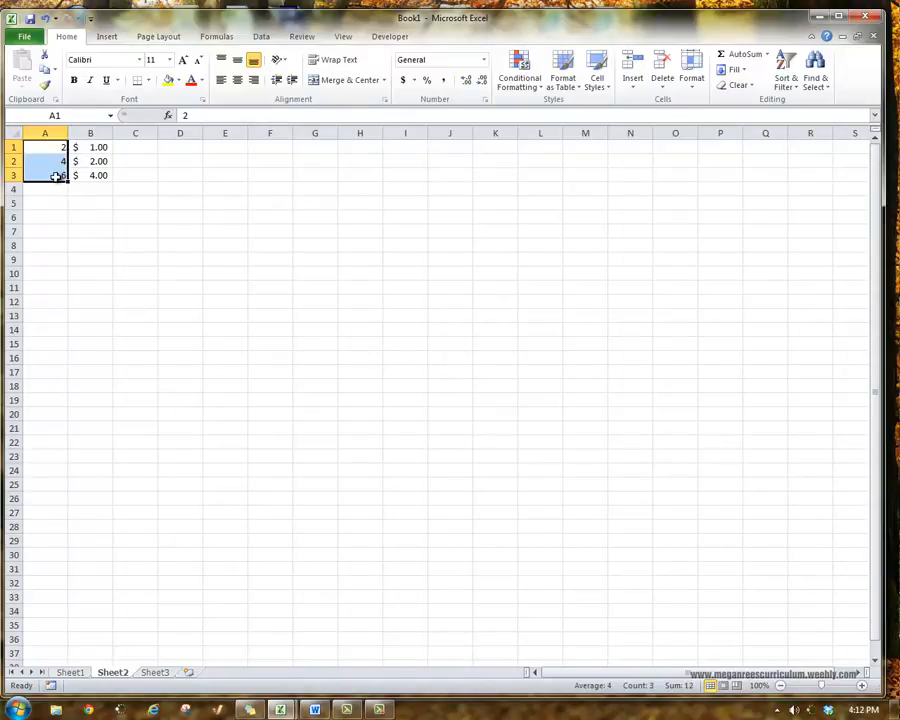
{"action": "left_click", "coordinate": [60, 148]}
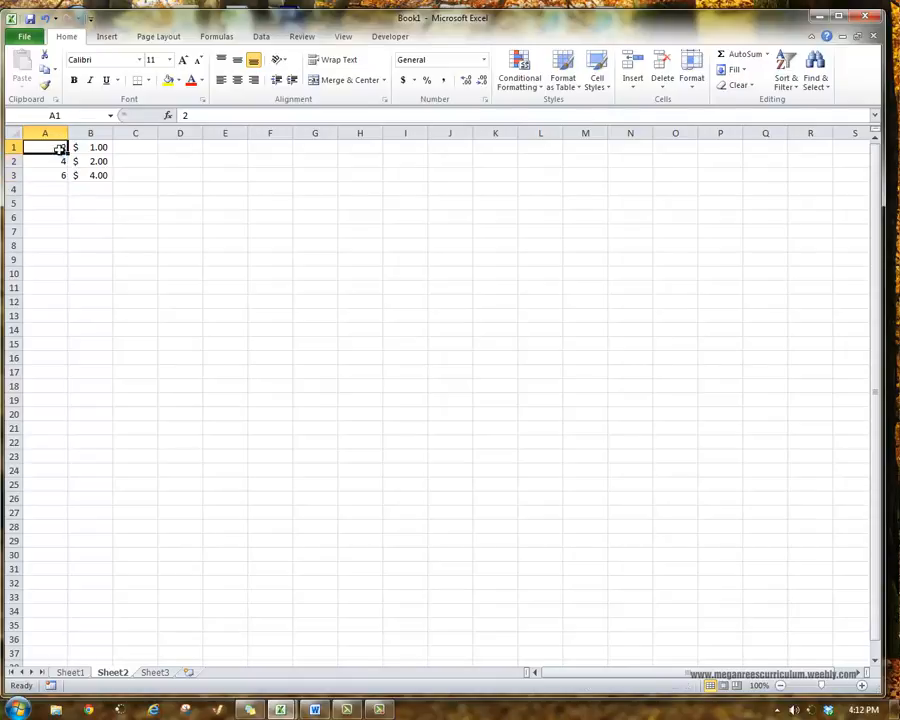
{"action": "left_click_drag", "start_coordinate": [60, 148], "coordinate": [59, 170]}
{"action": "left_click", "coordinate": [61, 148]}
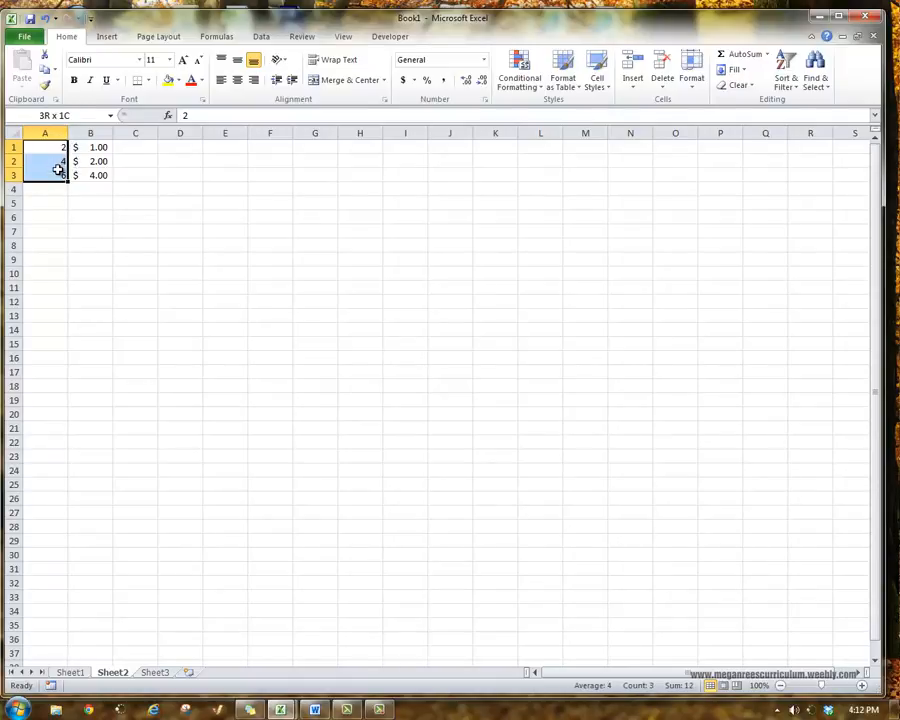
{"action": "left_click", "coordinate": [74, 118]}
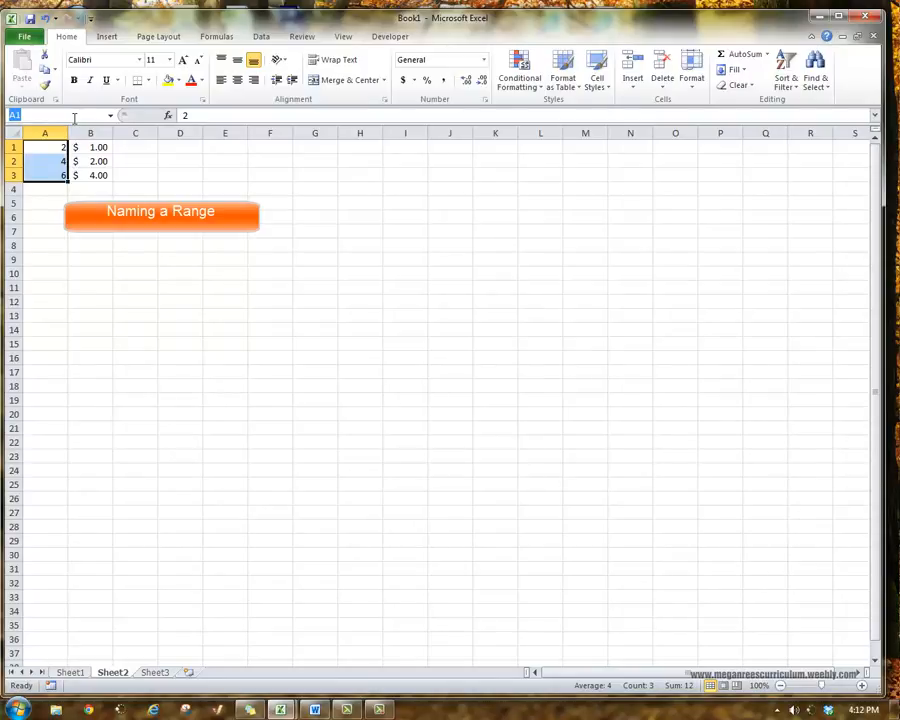
{"action": "type", "text": "Size"}
{"action": "key", "text": "Return"}
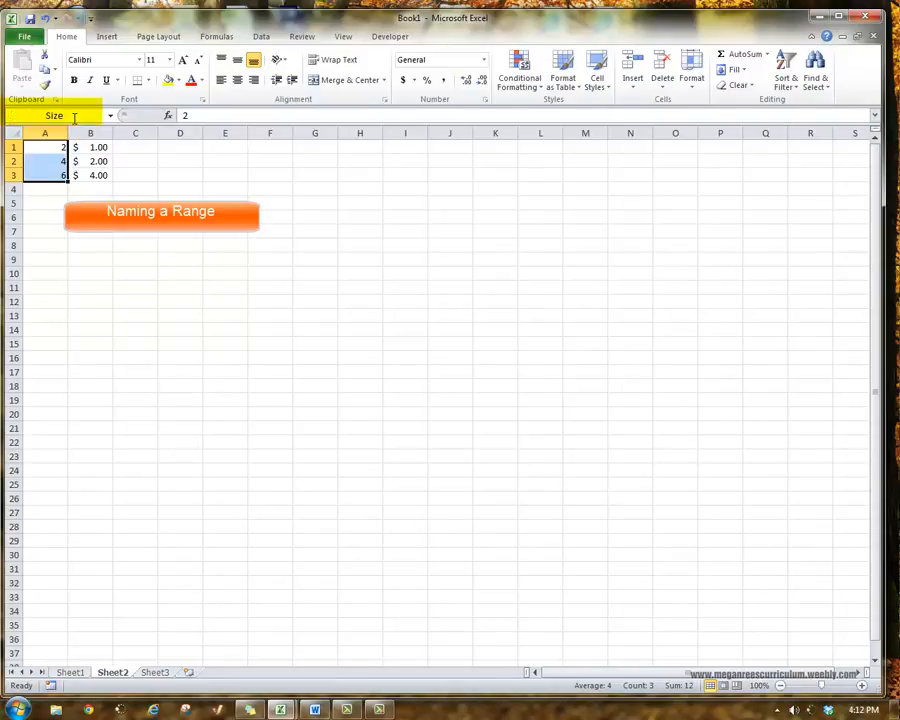
{"action": "left_click", "coordinate": [117, 233]}
{"action": "left_click_drag", "start_coordinate": [48, 150], "coordinate": [50, 174]}
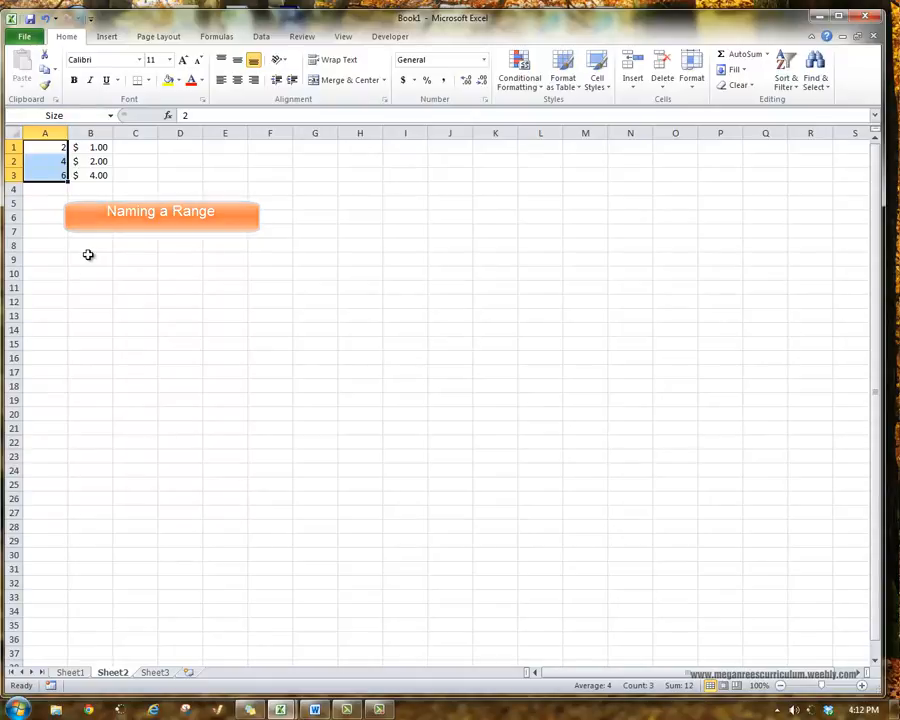
Name the range A1:B3 on Sheet2 "Price" and reselect it to check the name.
{"action": "left_click", "coordinate": [57, 146]}
{"action": "left_click_drag", "start_coordinate": [57, 146], "coordinate": [90, 174]}
{"action": "left_click", "coordinate": [75, 115]}
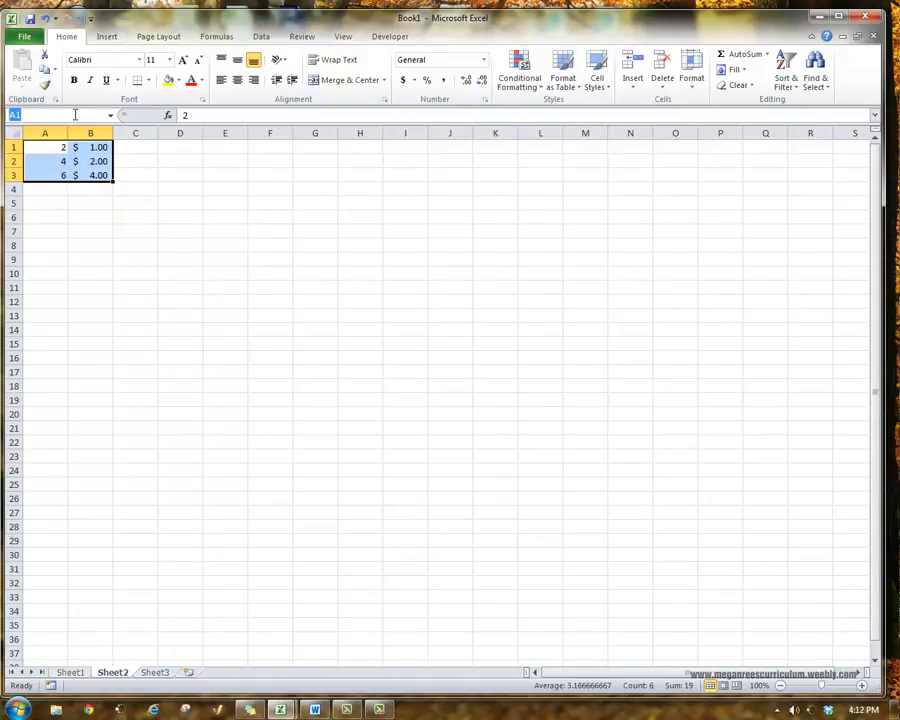
{"action": "type", "text": "Price"}
{"action": "key", "text": "Return"}
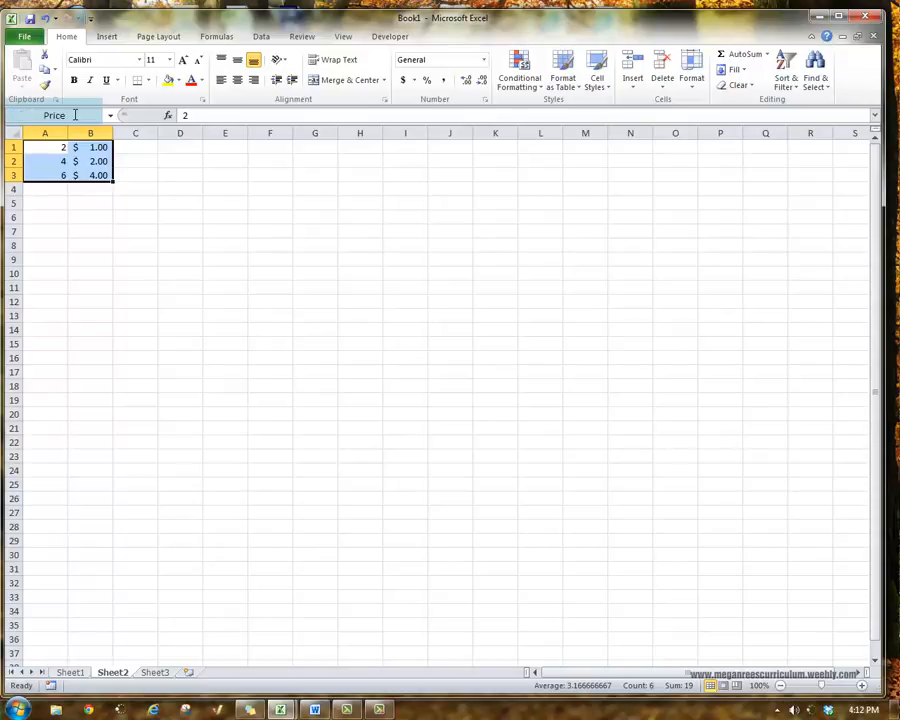
{"action": "left_click", "coordinate": [134, 286]}
{"action": "left_click_drag", "start_coordinate": [50, 146], "coordinate": [78, 174]}
{"action": "left_click", "coordinate": [117, 245]}
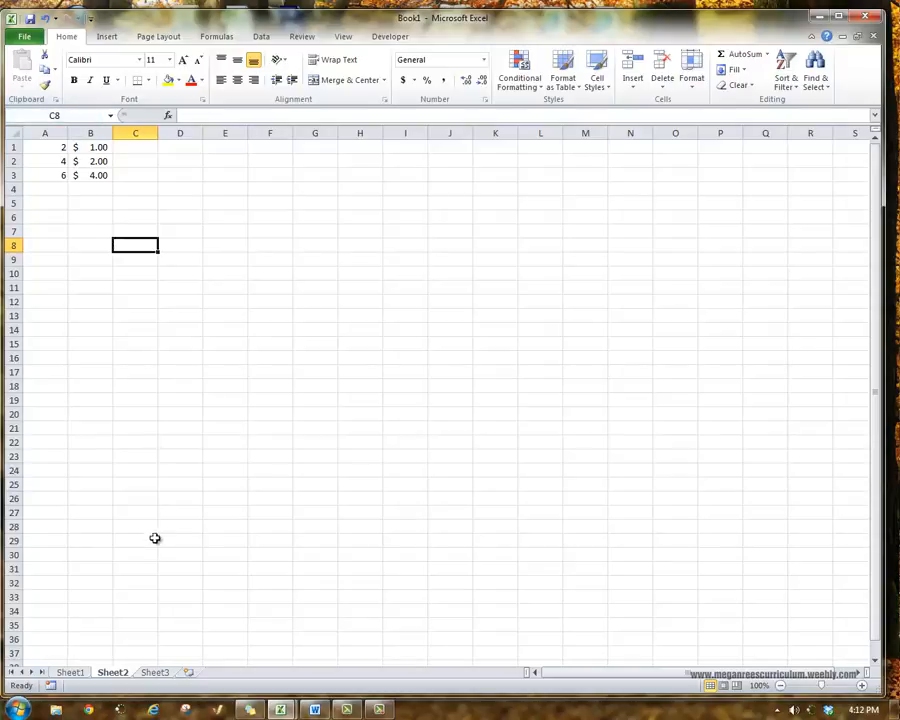
Open Data Validation for Ocean Scene's Size cell B3 on Sheet1 and set the allowed values to List.
{"action": "left_click", "coordinate": [70, 672]}
{"action": "left_click", "coordinate": [297, 363]}
{"action": "left_click", "coordinate": [165, 239]}
{"action": "left_click", "coordinate": [140, 185]}
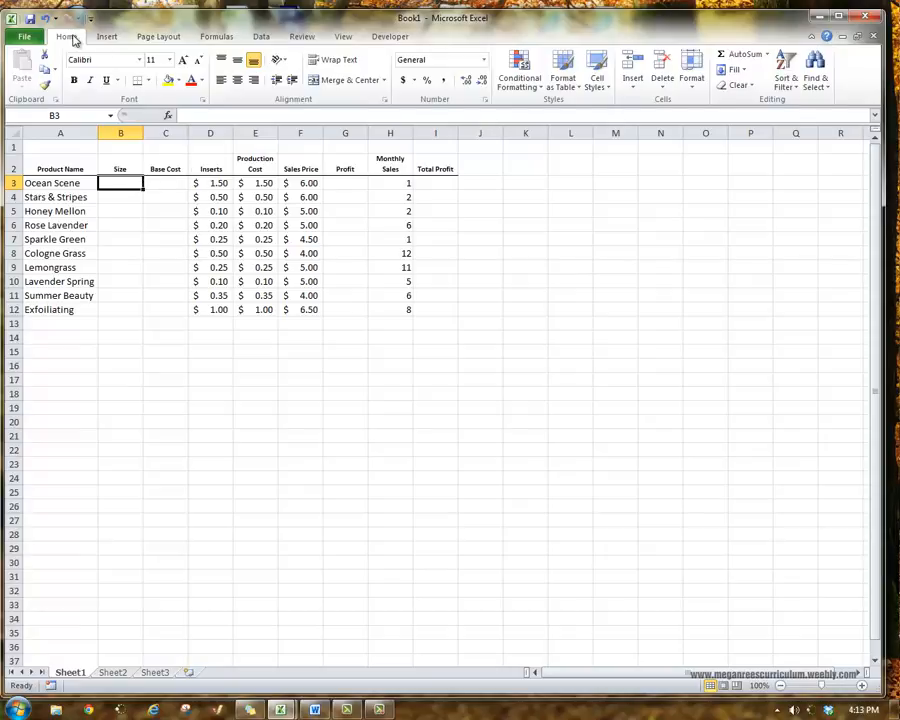
{"action": "left_click", "coordinate": [261, 37]}
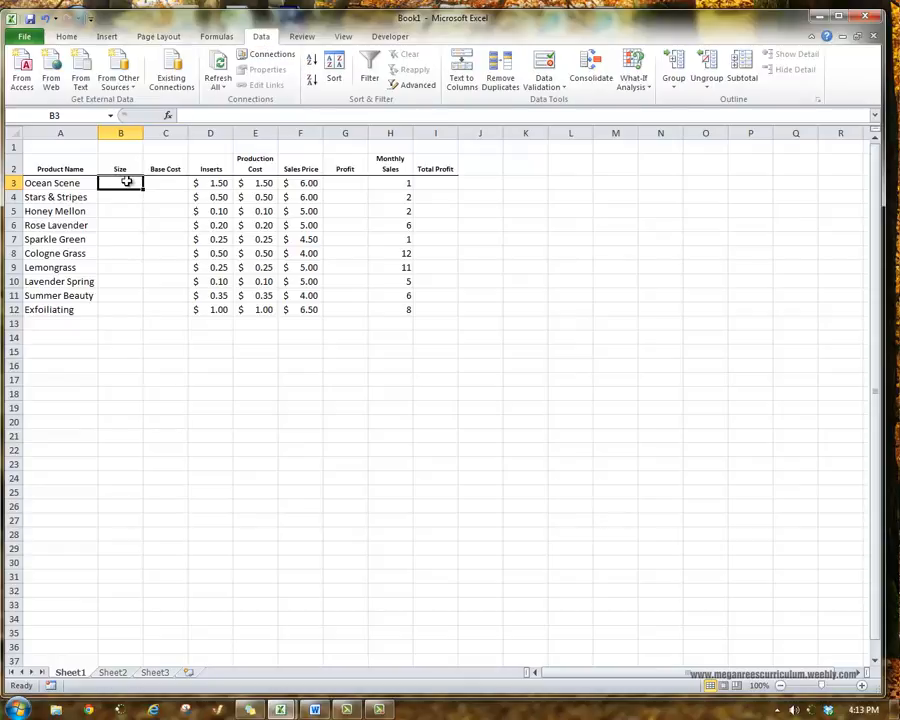
{"action": "left_click", "coordinate": [550, 90]}
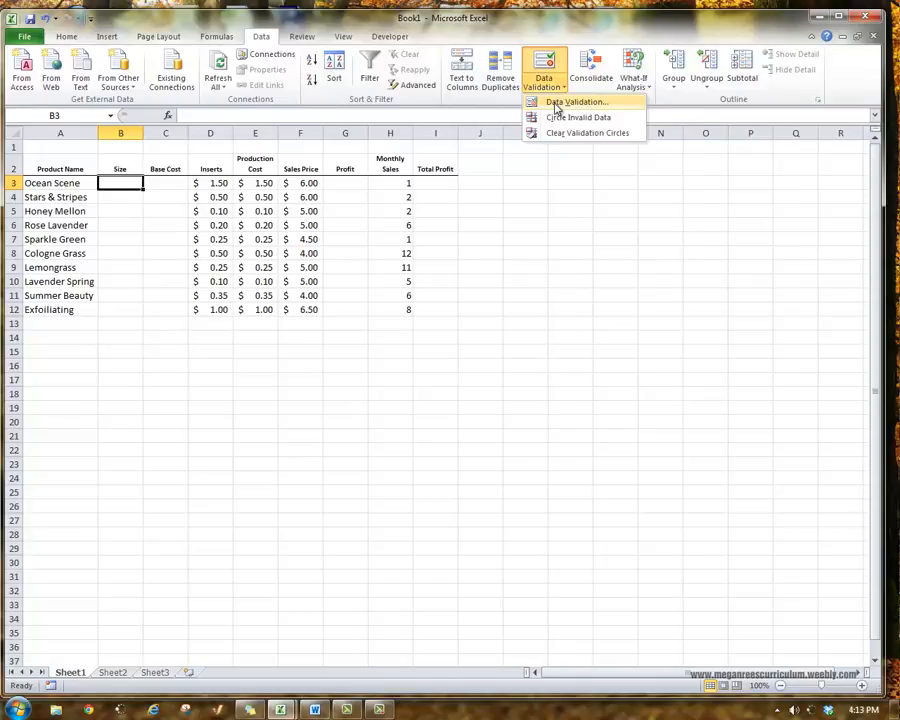
{"action": "left_click", "coordinate": [560, 103]}
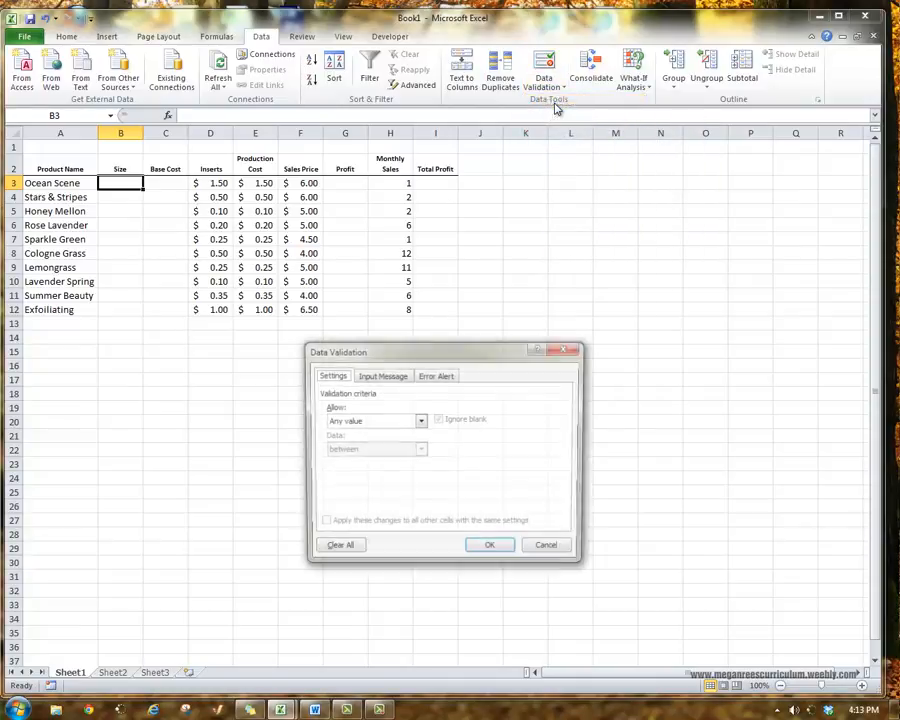
{"action": "left_click", "coordinate": [418, 421]}
{"action": "left_click", "coordinate": [380, 468]}
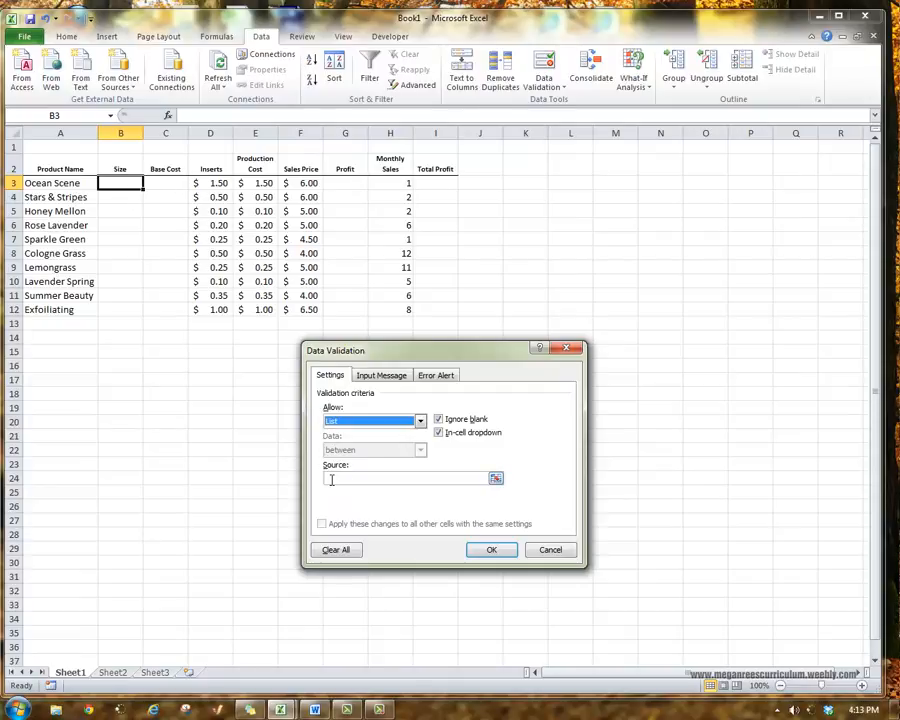
Set the validation list's source to the Size range, A1:A3 on Sheet2, and apply the validation.
{"action": "left_click", "coordinate": [488, 479]}
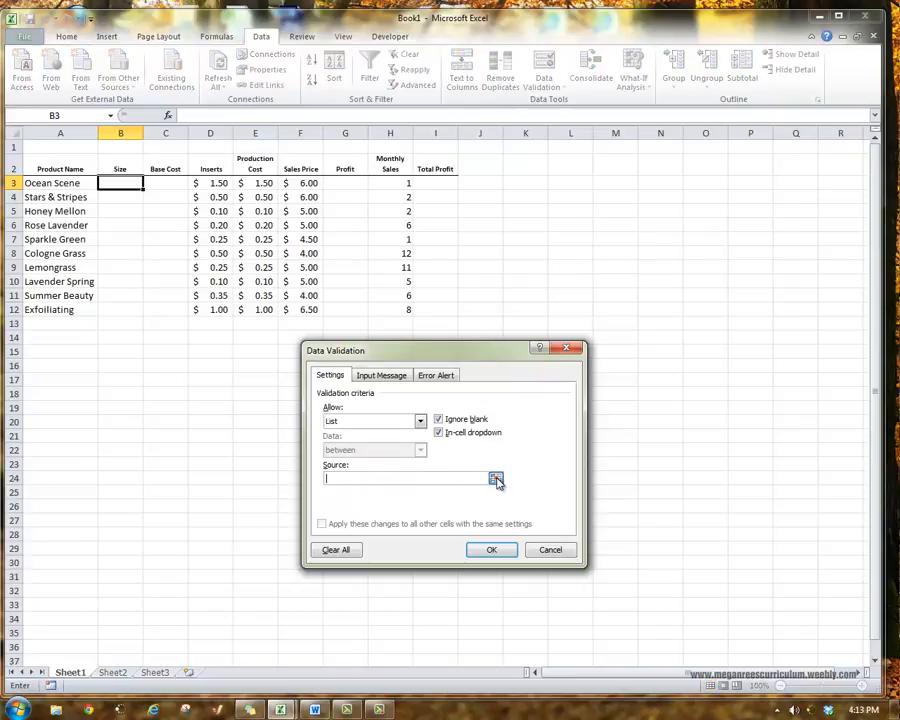
{"action": "left_click", "coordinate": [495, 479]}
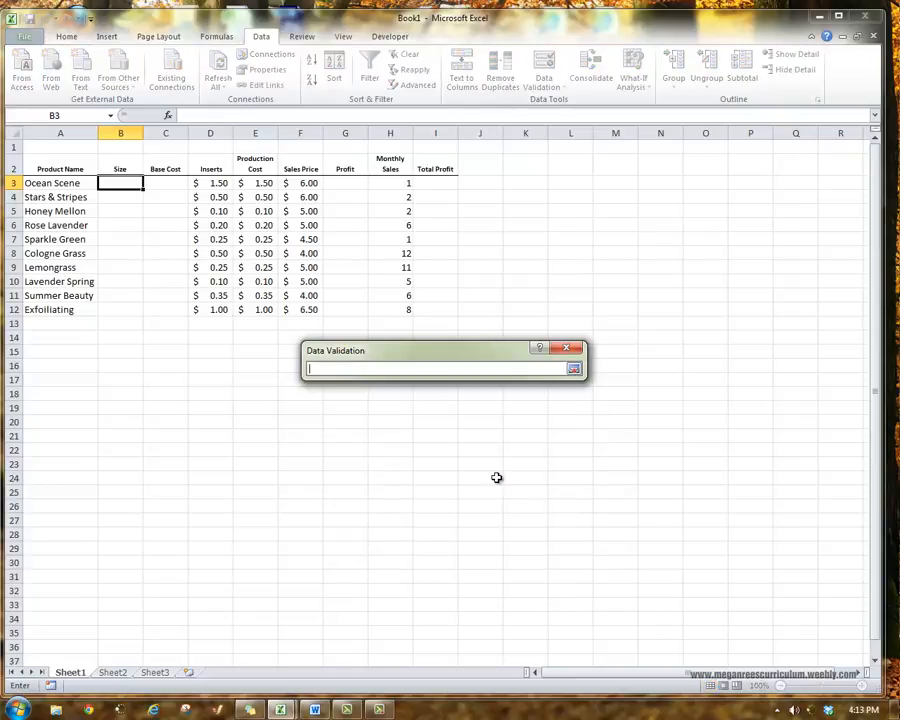
{"action": "left_click", "coordinate": [112, 672]}
{"action": "left_click_drag", "start_coordinate": [45, 147], "coordinate": [49, 174]}
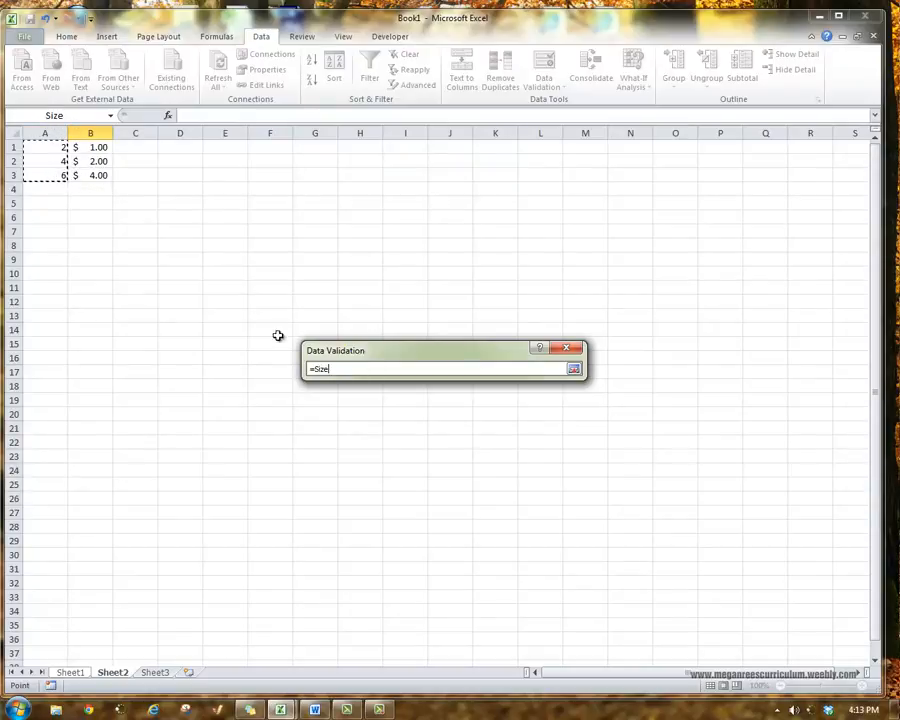
{"action": "key", "text": "Return"}
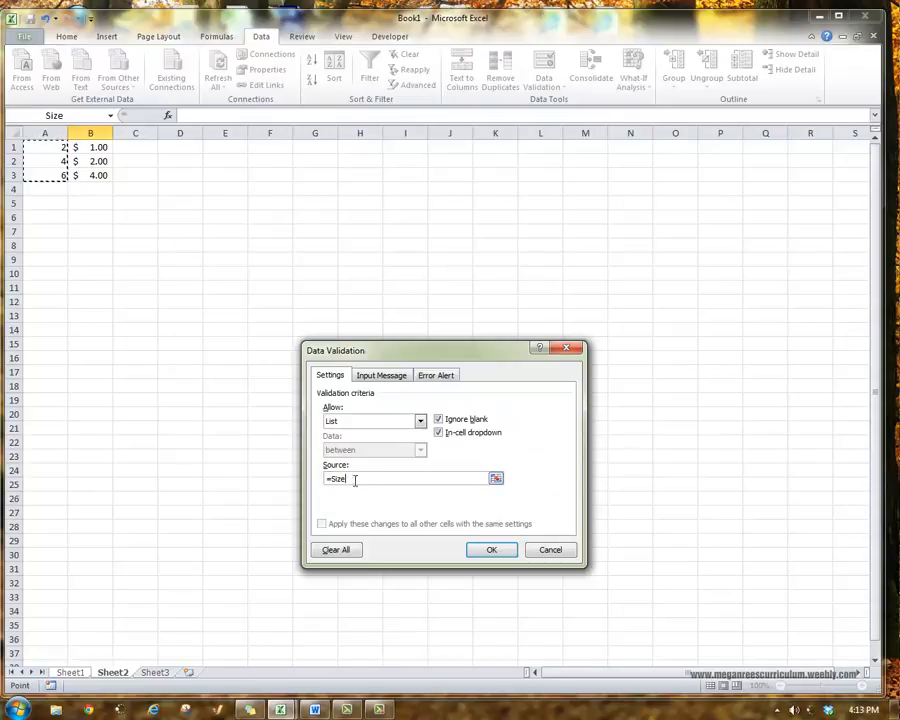
{"action": "left_click", "coordinate": [481, 546]}
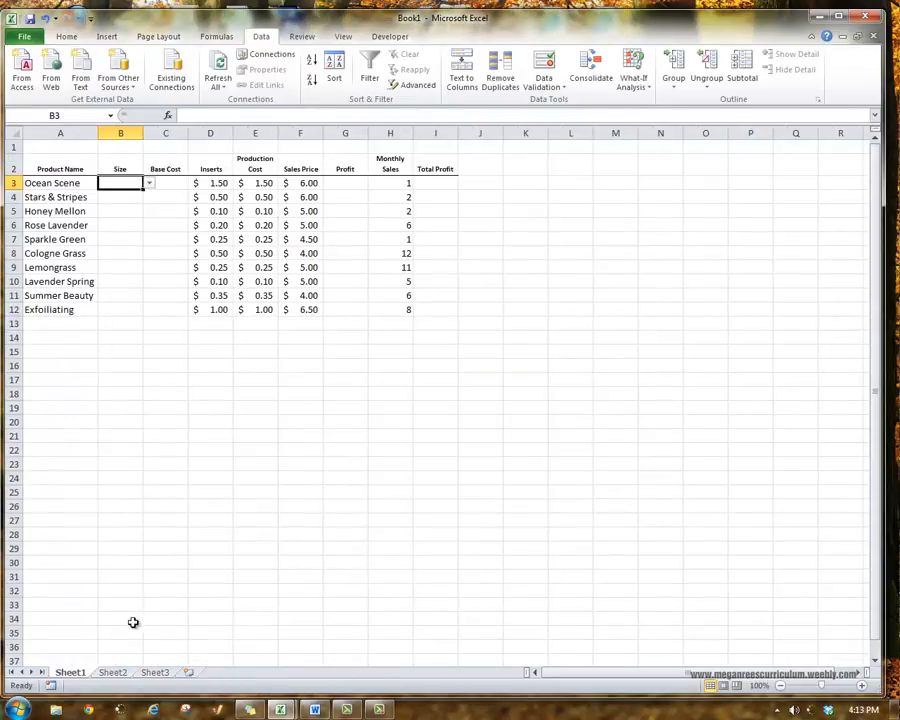
Choose 2 as Ocean Scene's Size in B3 and fill it with its drop-down list down to B12.
{"action": "left_click", "coordinate": [149, 184]}
{"action": "left_click", "coordinate": [143, 195]}
{"action": "left_click_drag", "start_coordinate": [143, 191], "coordinate": [136, 315]}
{"action": "key", "text": "Down"}
{"action": "key", "text": "Down"}
{"action": "key", "text": "Down"}
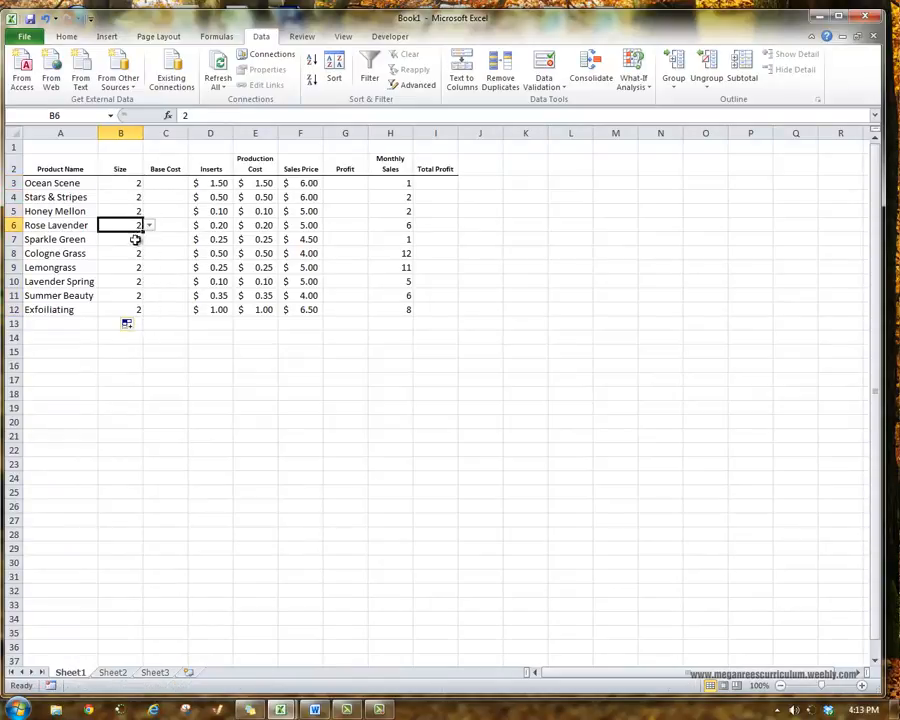
{"action": "key", "text": "Down"}
{"action": "key", "text": "Down"}
{"action": "key", "text": "Down"}
{"action": "key", "text": "Down"}
{"action": "key", "text": "Down"}
{"action": "key", "text": "Down"}
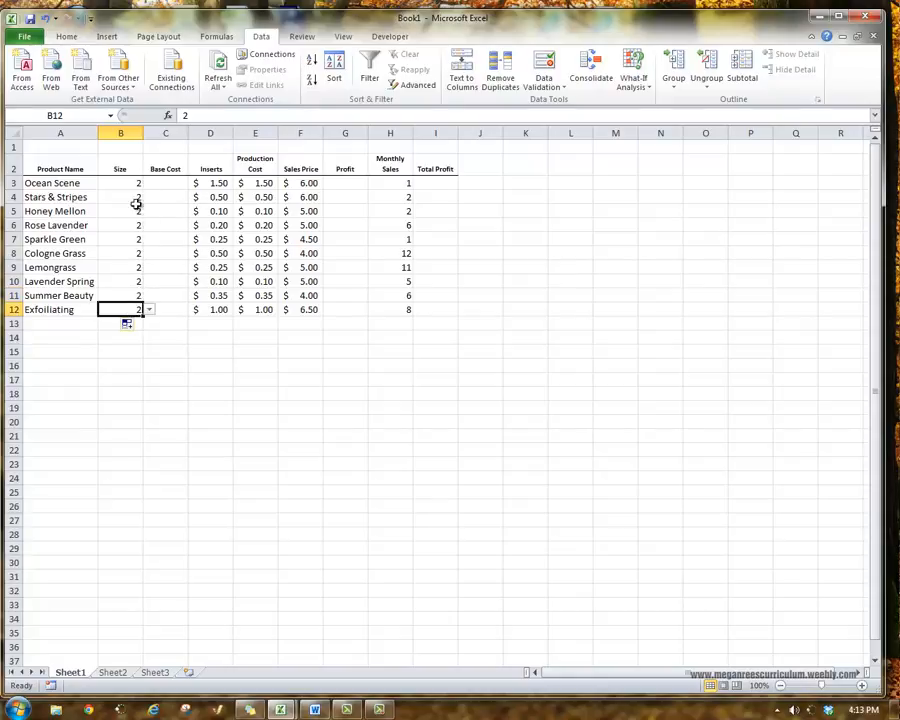
Set the Size of Stars & Stripes to 4 and of Honey Mellon to 6 from their lists.
{"action": "left_click", "coordinate": [136, 204]}
{"action": "left_click", "coordinate": [149, 198]}
{"action": "left_click", "coordinate": [129, 211]}
{"action": "left_click", "coordinate": [135, 212]}
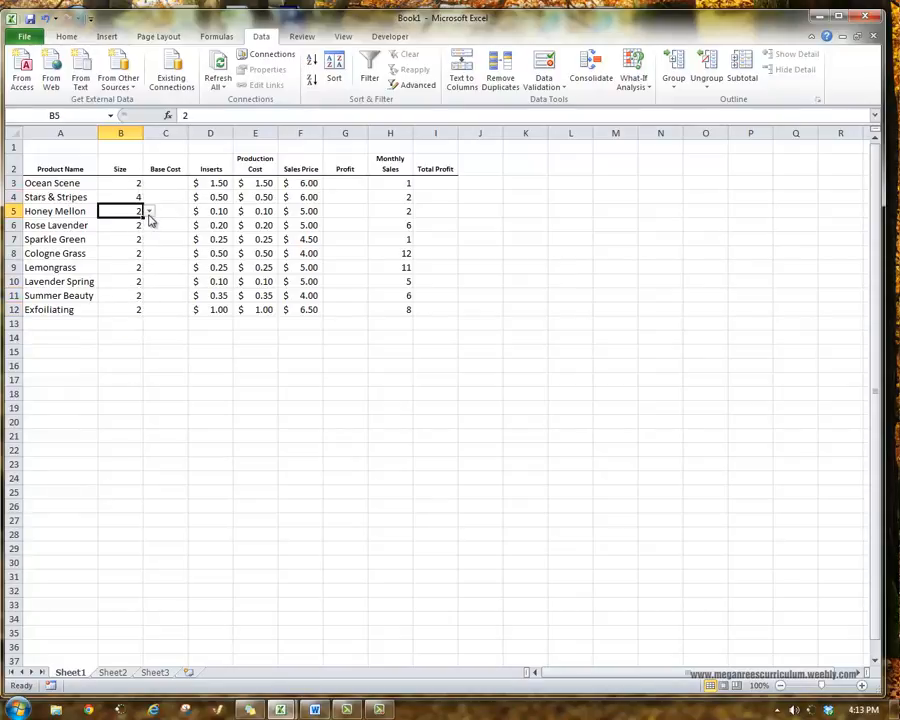
{"action": "left_click", "coordinate": [149, 211]}
{"action": "left_click", "coordinate": [130, 238]}
Set the Size of Rose Lavender to 6 and choose 2 for Sparkle Green.
{"action": "left_click", "coordinate": [132, 225]}
{"action": "left_click", "coordinate": [149, 225]}
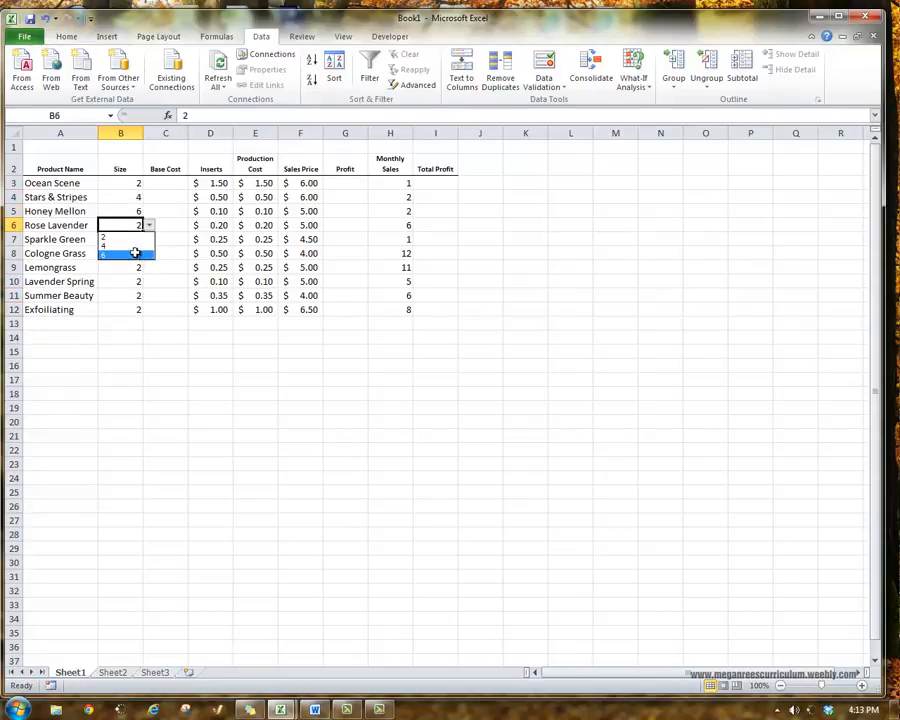
{"action": "left_click", "coordinate": [135, 254]}
{"action": "left_click", "coordinate": [134, 239]}
{"action": "left_click", "coordinate": [150, 241]}
{"action": "left_click", "coordinate": [150, 241]}
{"action": "left_click", "coordinate": [150, 240]}
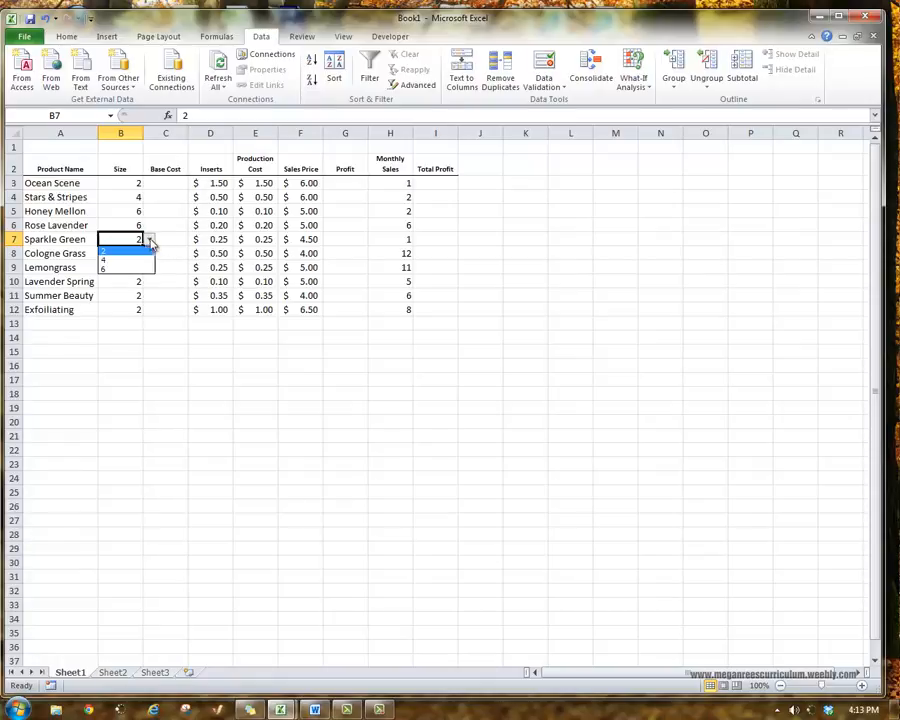
{"action": "left_click", "coordinate": [134, 252]}
Set the Size of Cologne Grass to 4 and of Lemongrass to 6.
{"action": "left_click", "coordinate": [140, 253]}
{"action": "left_click", "coordinate": [149, 254]}
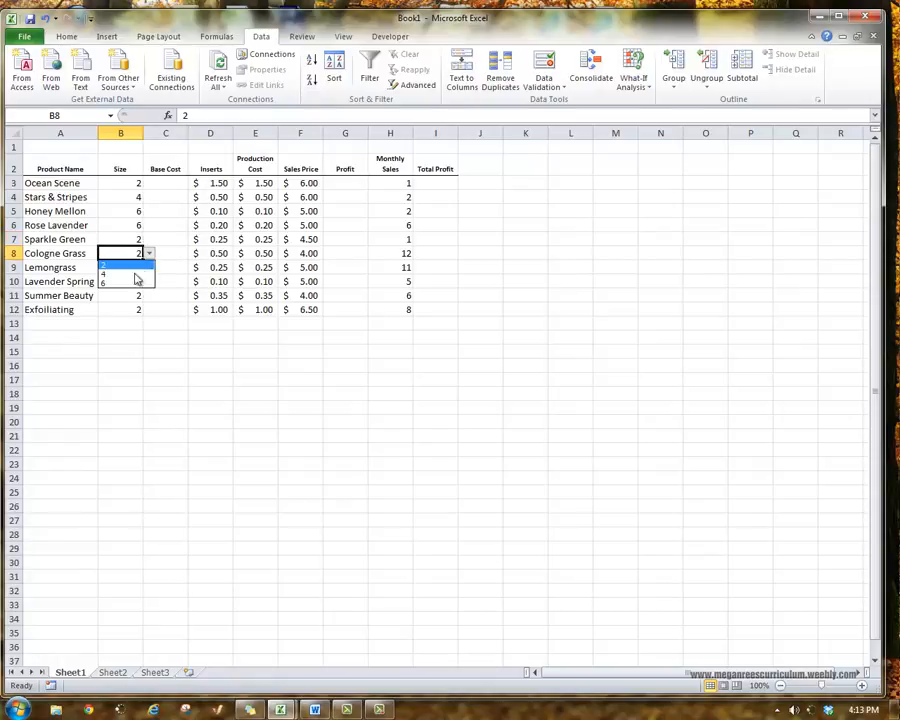
{"action": "left_click", "coordinate": [135, 274]}
{"action": "left_click", "coordinate": [134, 277]}
{"action": "left_click", "coordinate": [135, 269]}
{"action": "left_click", "coordinate": [149, 267]}
{"action": "left_click", "coordinate": [128, 293]}
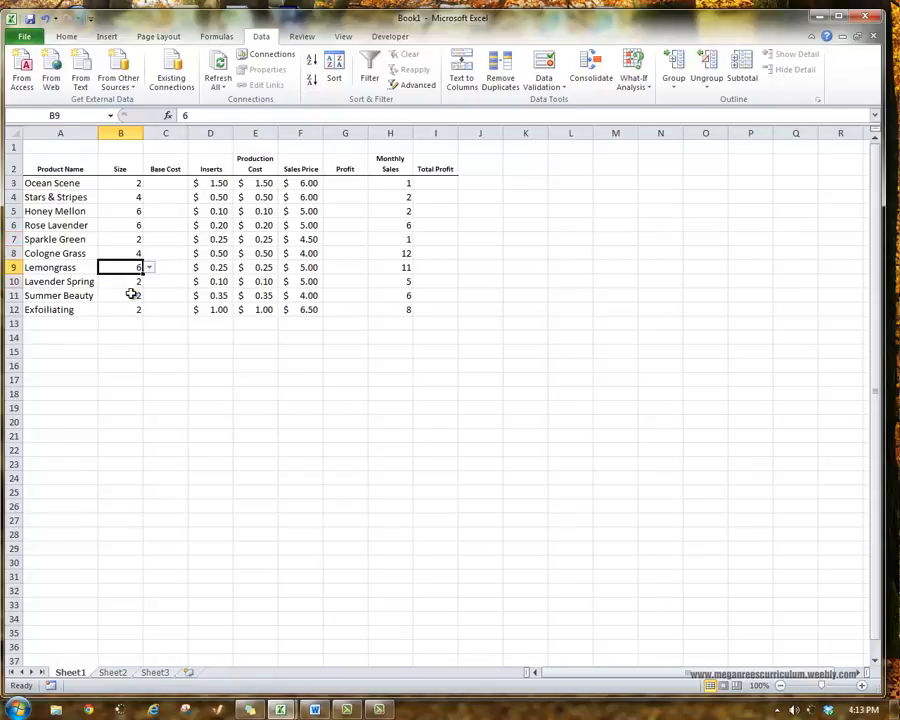
Set the Size of Lavender Spring to 4 and keep 2 for Summer Beauty.
{"action": "left_click", "coordinate": [138, 283]}
{"action": "left_click", "coordinate": [148, 283]}
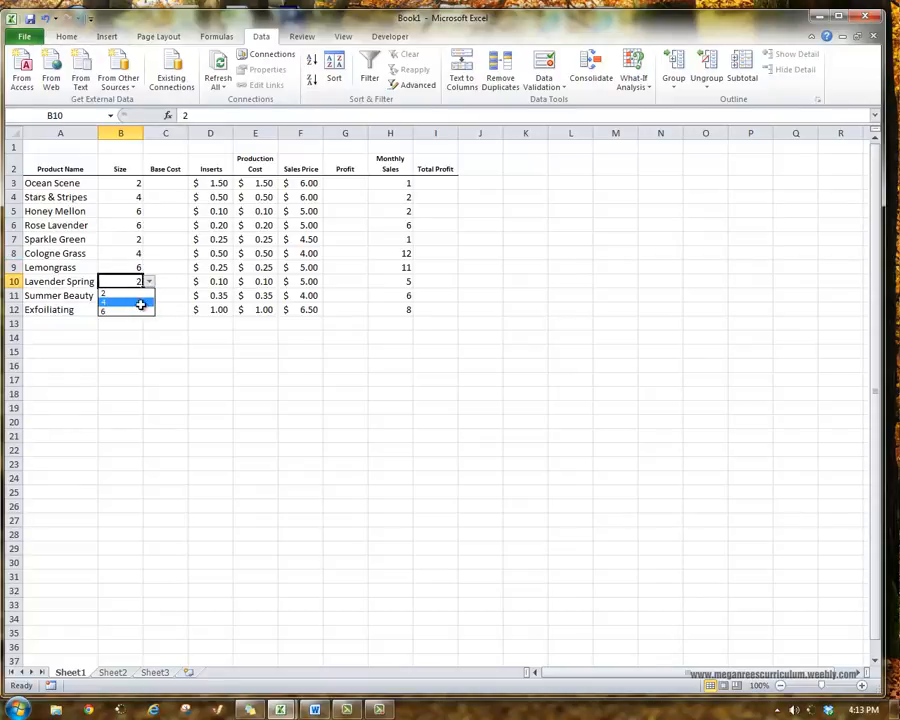
{"action": "left_click", "coordinate": [130, 301]}
{"action": "left_click", "coordinate": [140, 296]}
{"action": "left_click", "coordinate": [148, 296]}
{"action": "left_click", "coordinate": [129, 307]}
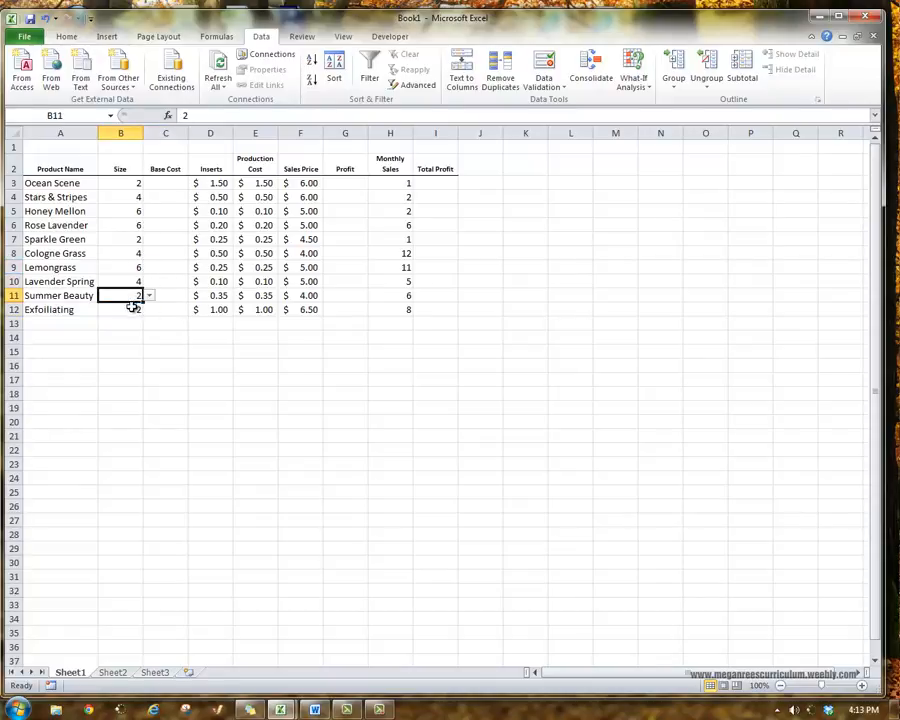
Choose 6 as the Size of Exfoiliating in B12.
{"action": "left_click", "coordinate": [135, 310]}
{"action": "left_click", "coordinate": [149, 310]}
{"action": "left_click", "coordinate": [141, 338]}
Examine the size and price lookup table on Sheet2 against the empty Base Cost column on Sheet1.
{"action": "left_click", "coordinate": [185, 267]}
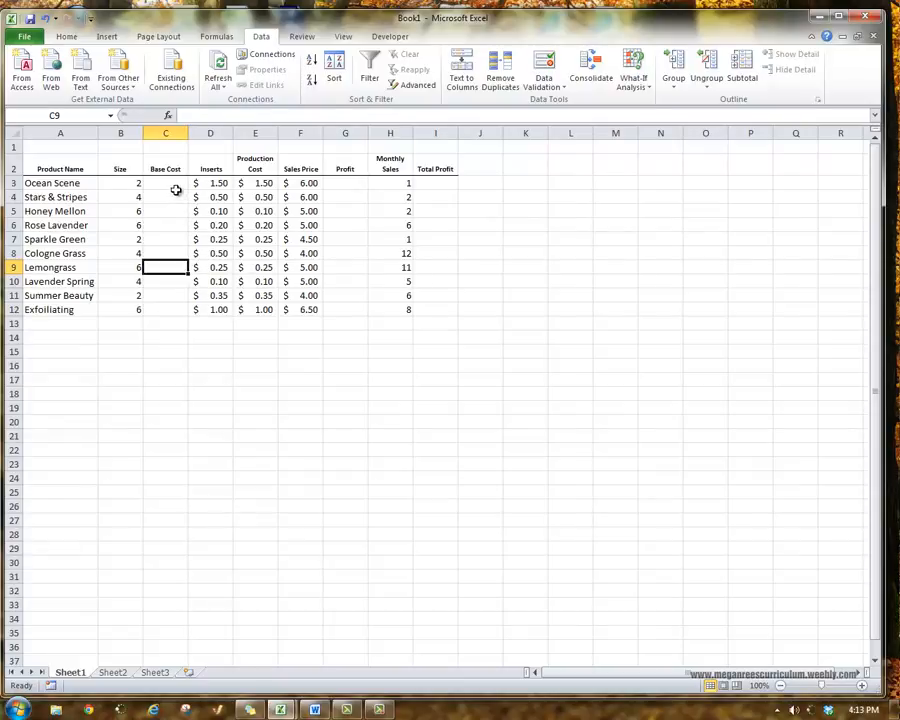
{"action": "left_click", "coordinate": [173, 185]}
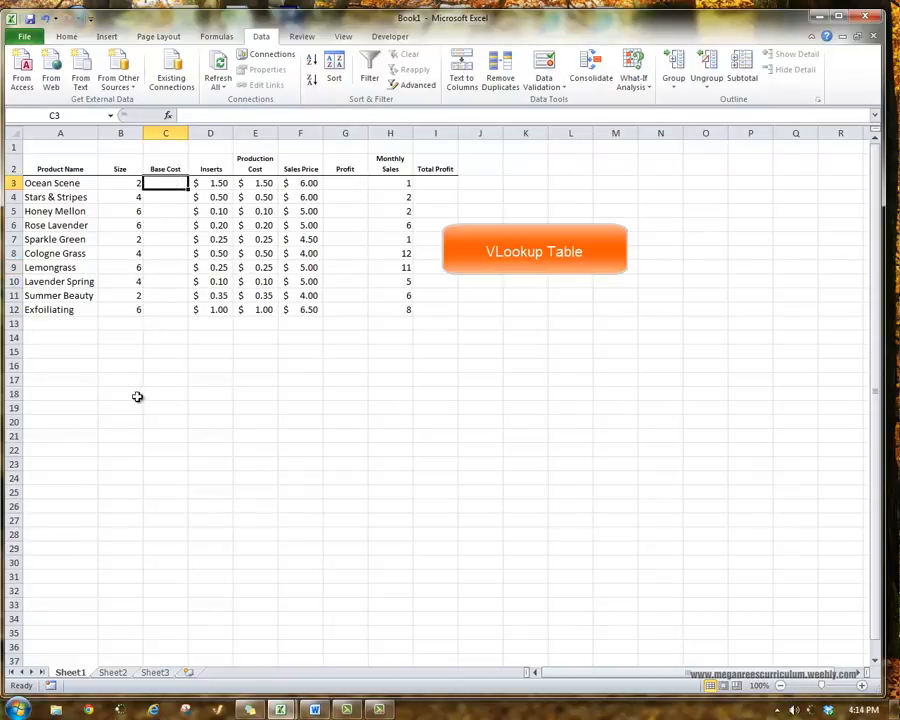
{"action": "key", "text": "ctrl+Page_Down"}
{"action": "left_click", "coordinate": [40, 148]}
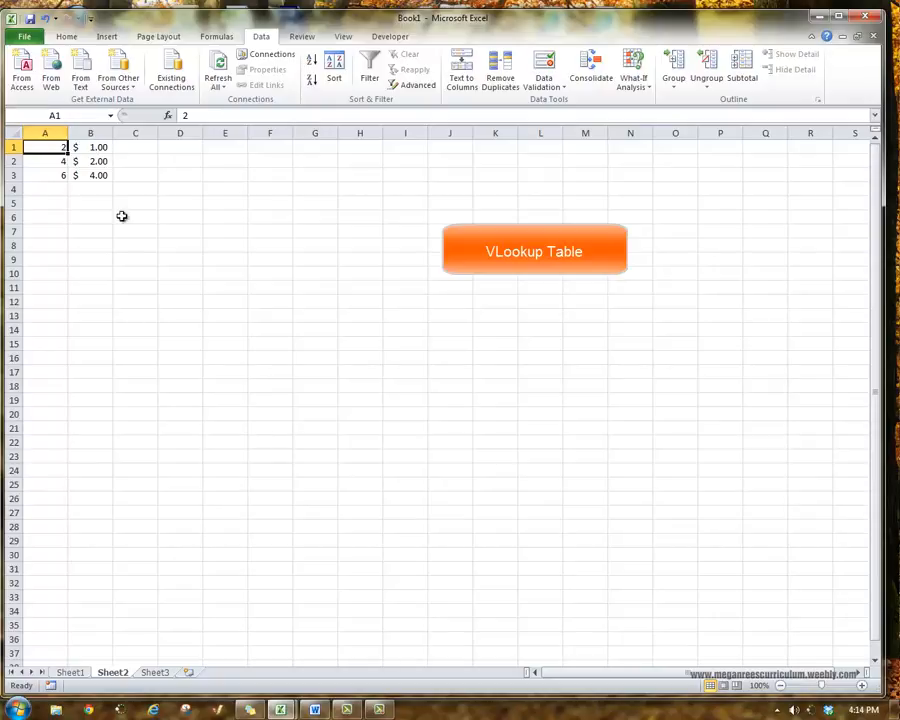
{"action": "left_click", "coordinate": [68, 672]}
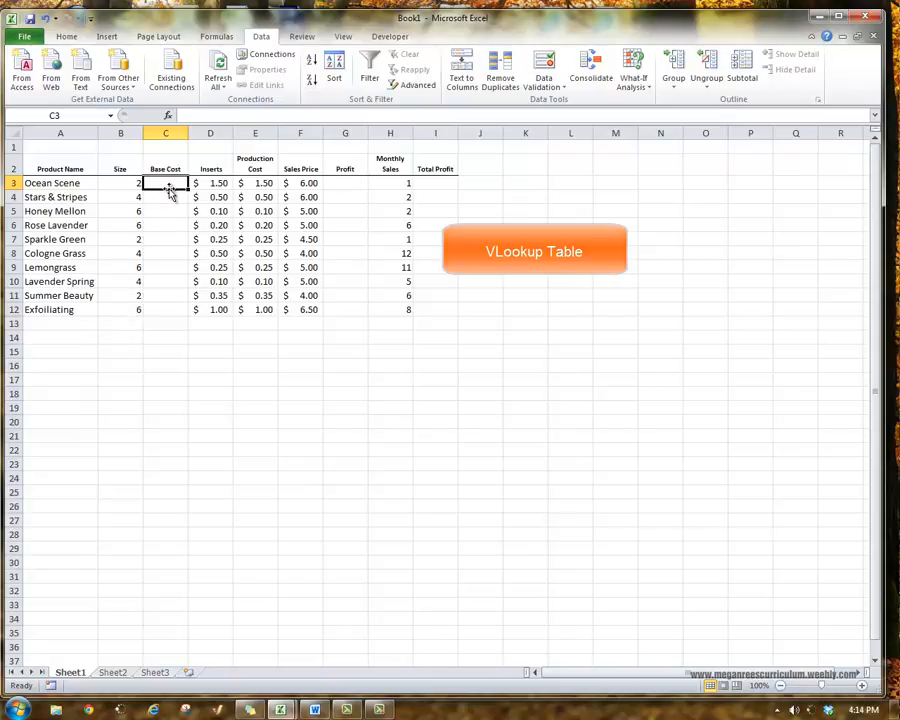
{"action": "type", "text": "="}
{"action": "key", "text": "BackSpace"}
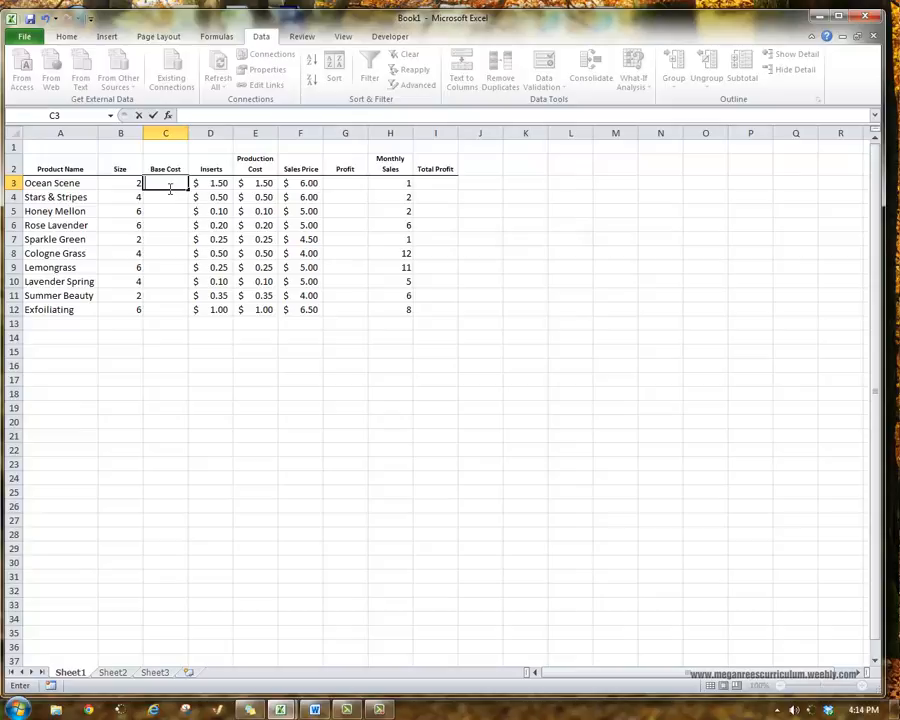
{"action": "left_click", "coordinate": [259, 446]}
{"action": "left_click", "coordinate": [113, 672]}
{"action": "left_click", "coordinate": [235, 410]}
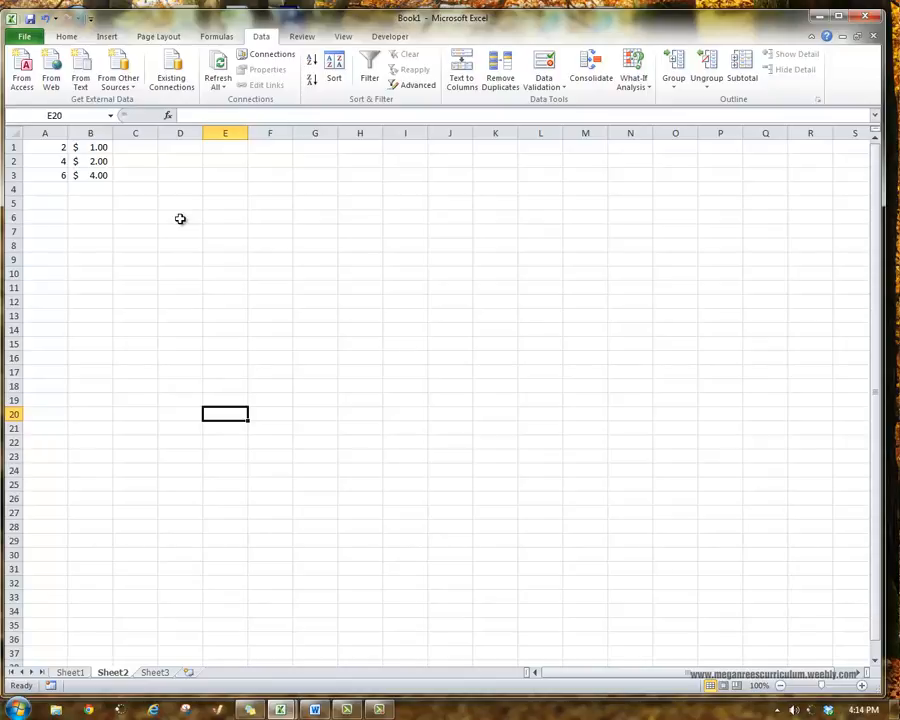
{"action": "left_click", "coordinate": [68, 673]}
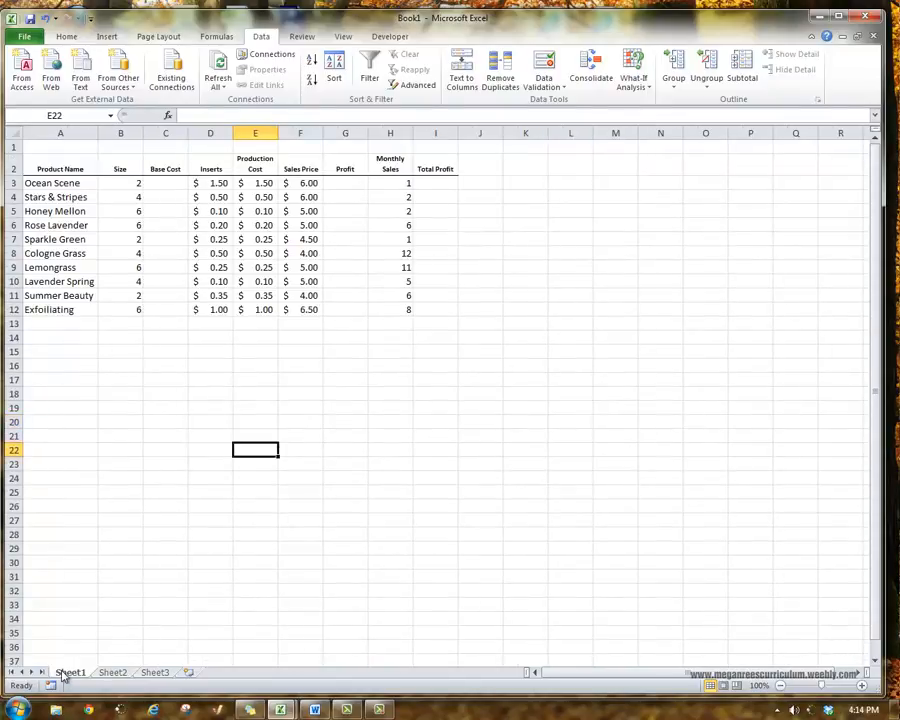
{"action": "key", "text": "Up"}
{"action": "key", "text": "Up"}
{"action": "key", "text": "Up"}
{"action": "key", "text": "Up"}
{"action": "key", "text": "Up"}
Start a VLOOKUP formula in Ocean Scene's Base Cost cell C3 with lookup value B3 and the named range Price as table array.
{"action": "left_click", "coordinate": [177, 182]}
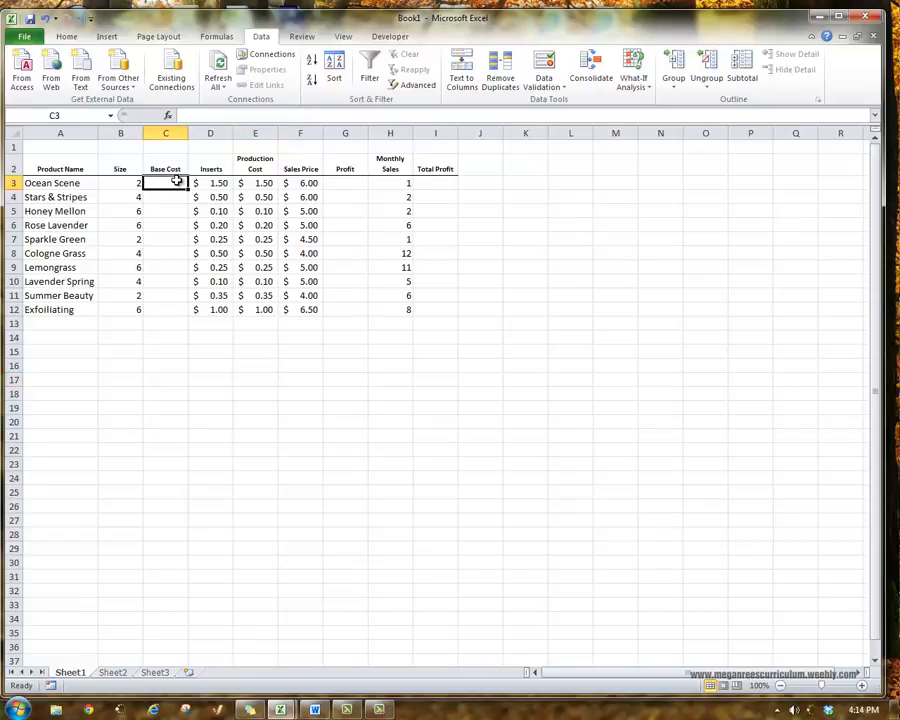
{"action": "type", "text": "="}
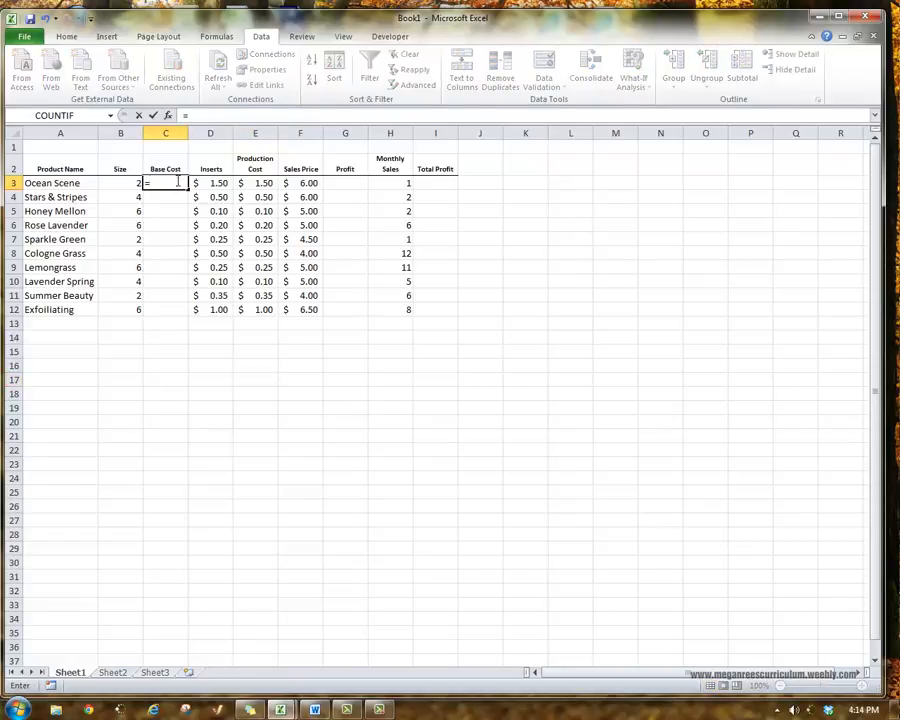
{"action": "type", "text": "vlookup"}
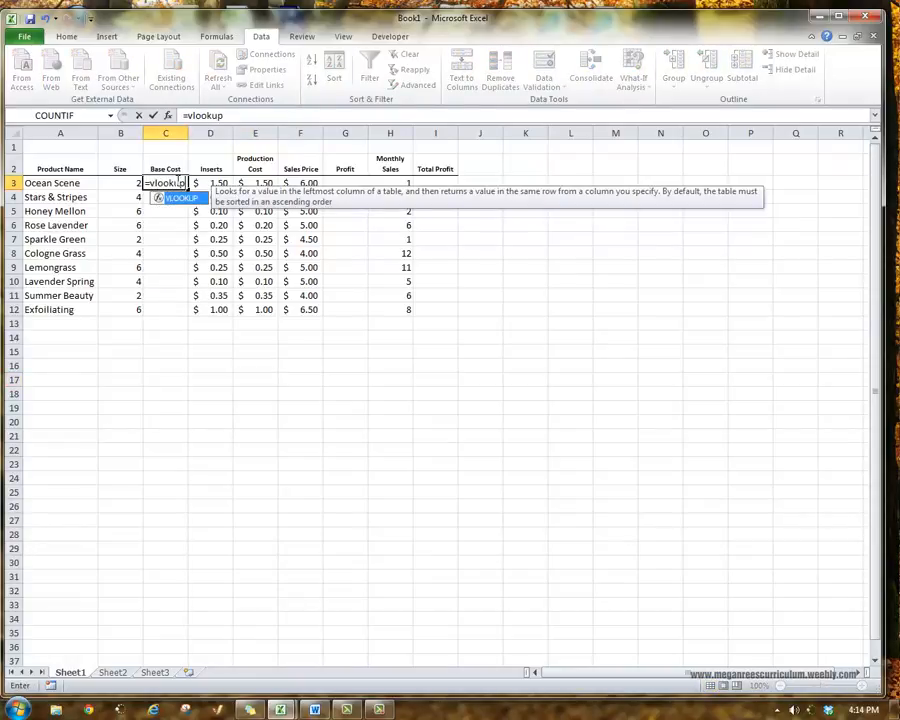
{"action": "type", "text": "("}
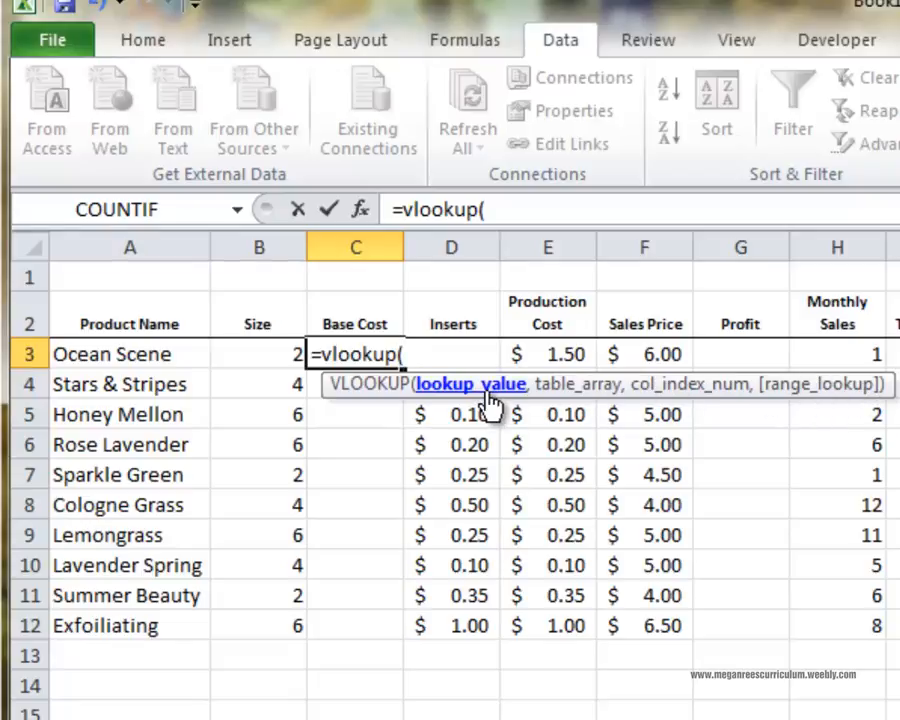
{"action": "left_click", "coordinate": [268, 352]}
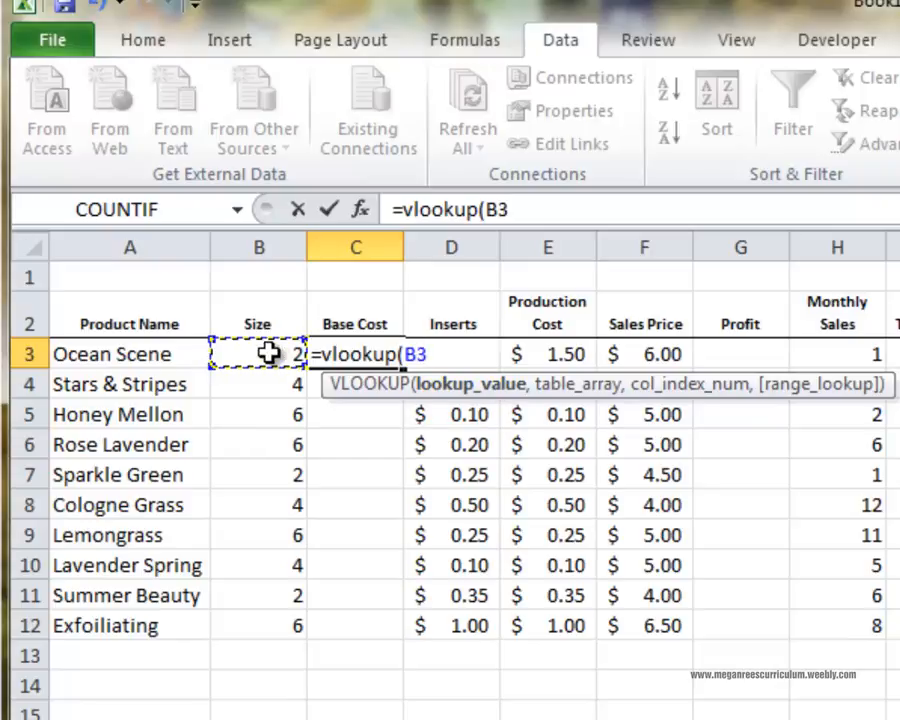
{"action": "type", "text": ","}
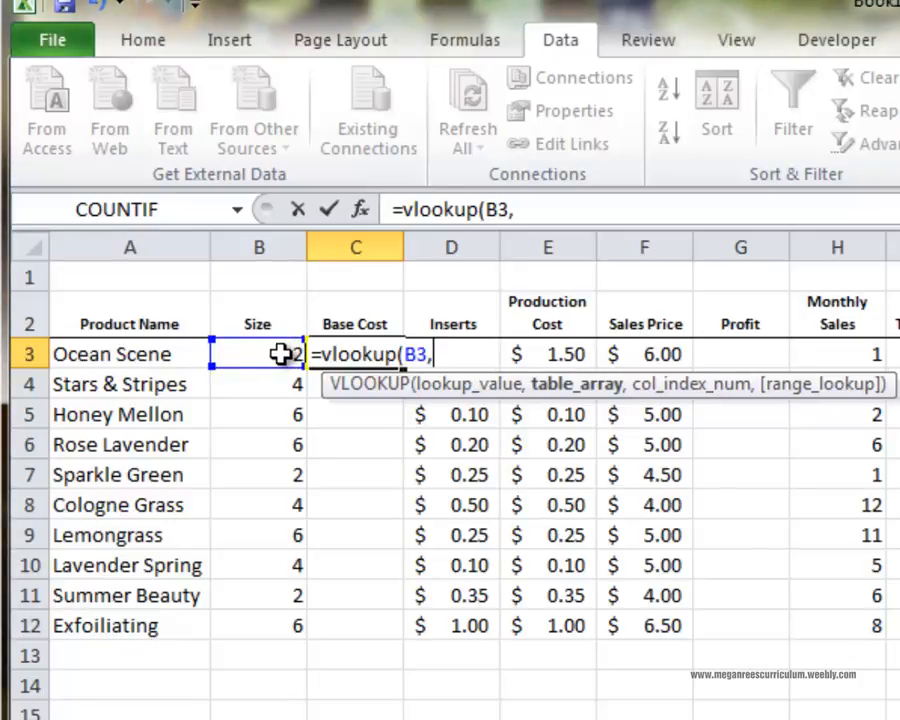
{"action": "type", "text": "price"}
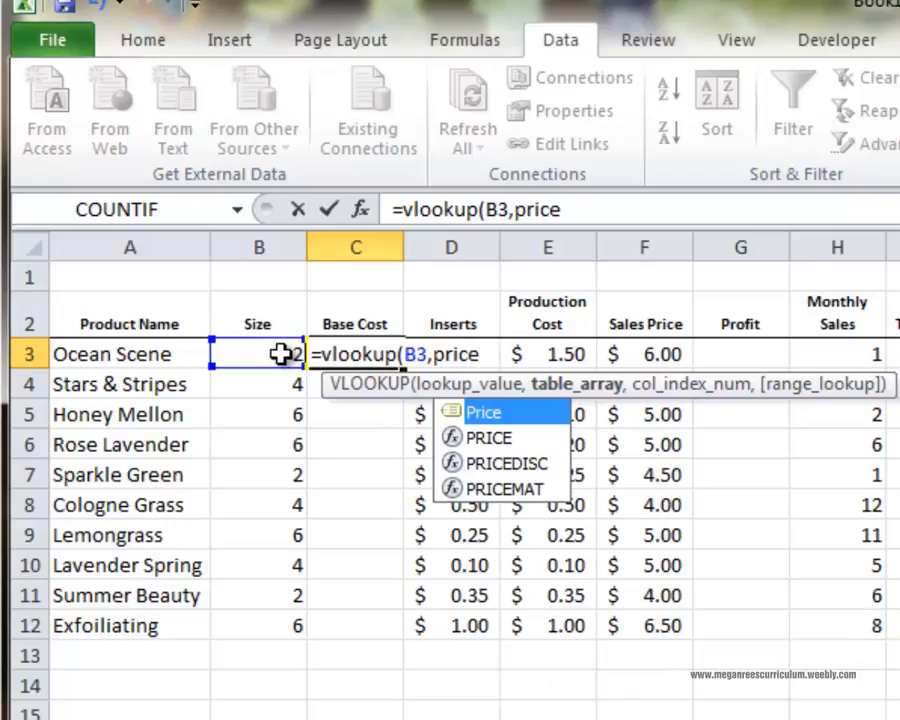
{"action": "left_click", "coordinate": [477, 413]}
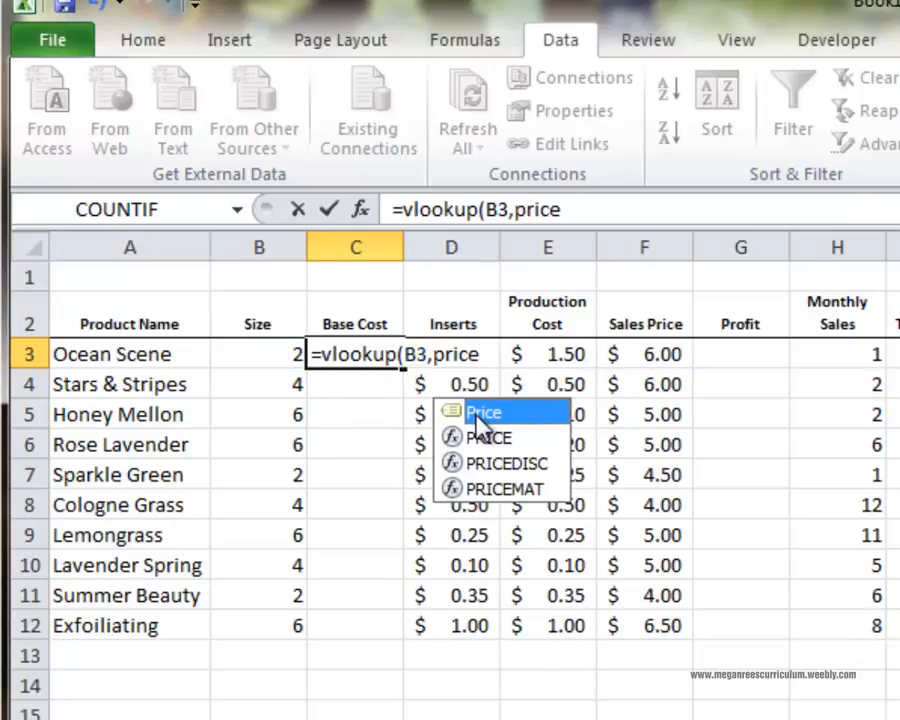
{"action": "left_click", "coordinate": [496, 354]}
{"action": "type", "text": ","}
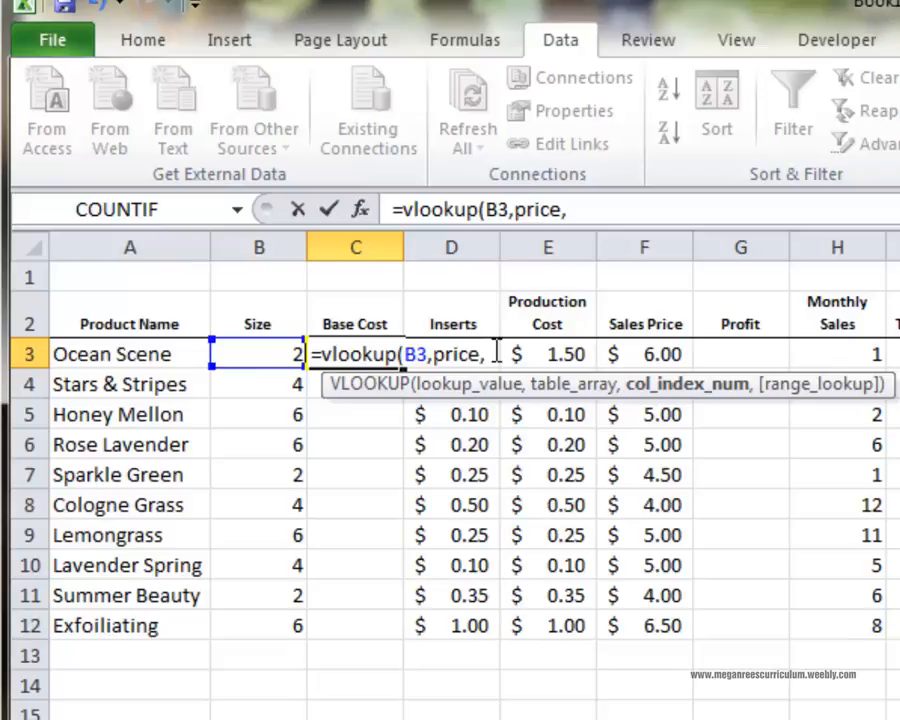
{"action": "left_click", "coordinate": [255, 718]}
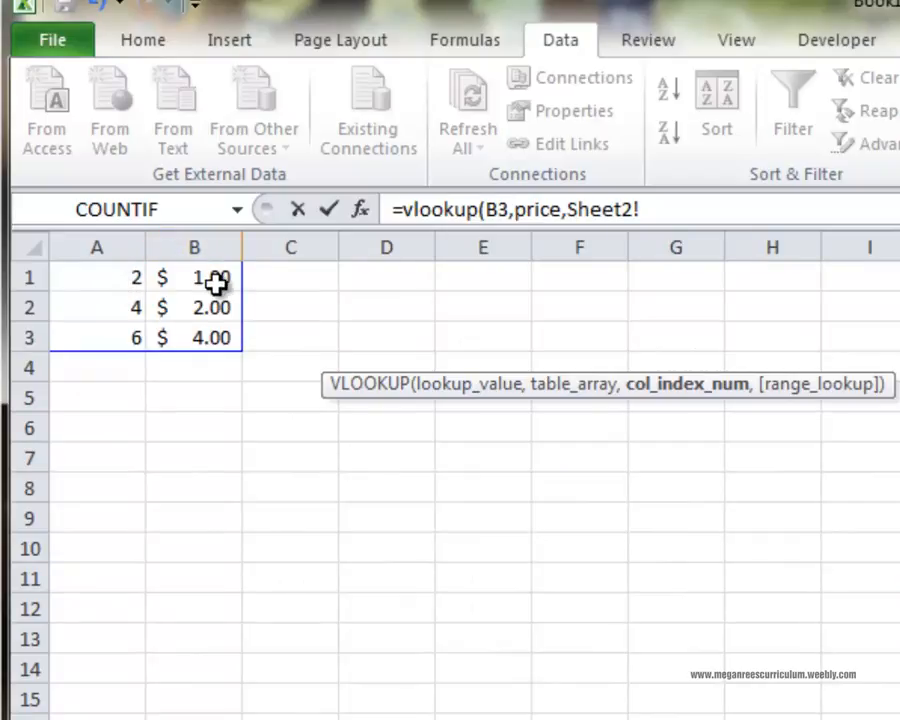
{"action": "type", "text": "B38"}
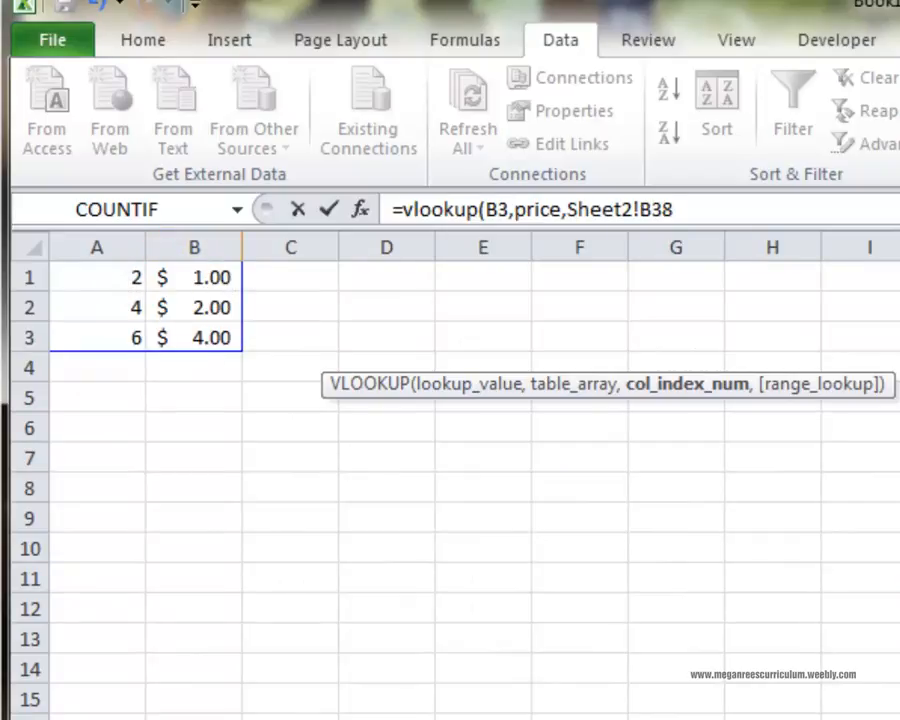
{"action": "key", "text": "ctrl+Page_Up"}
{"action": "key", "text": "BackSpace"}
{"action": "key", "text": "BackSpace"}
{"action": "key", "text": "BackSpace"}
{"action": "key", "text": "BackSpace"}
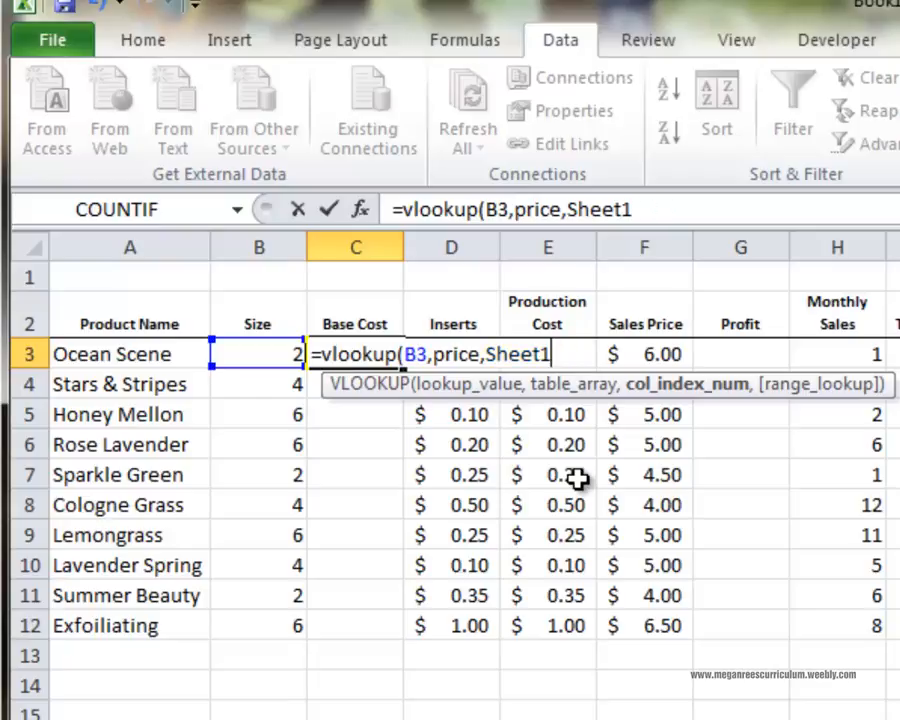
{"action": "key", "text": "BackSpace"}
{"action": "key", "text": "BackSpace"}
{"action": "key", "text": "BackSpace"}
{"action": "key", "text": "BackSpace"}
{"action": "key", "text": "BackSpace"}
{"action": "key", "text": "BackSpace"}
Complete the C3 formula with column index 2 and exact match False, and enter it.
{"action": "type", "text": "2"}
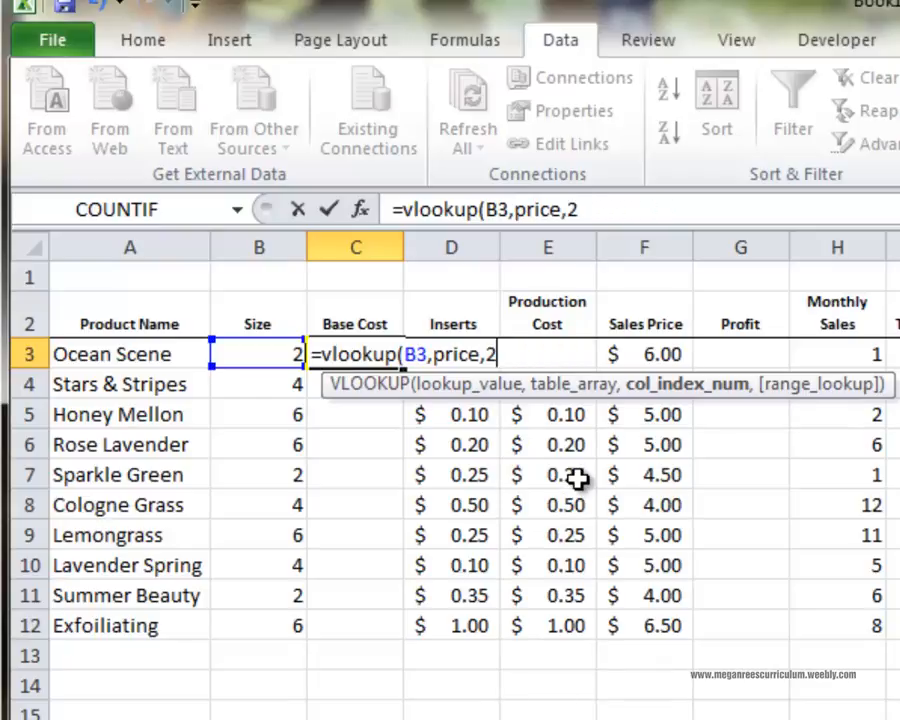
{"action": "type", "text": ","}
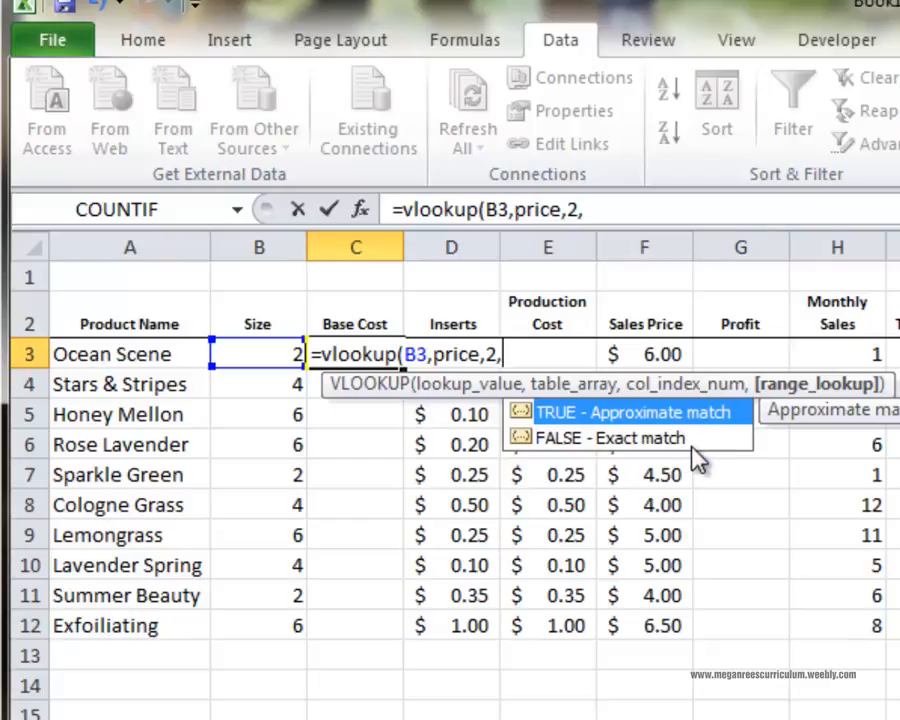
{"action": "type", "text": "False)"}
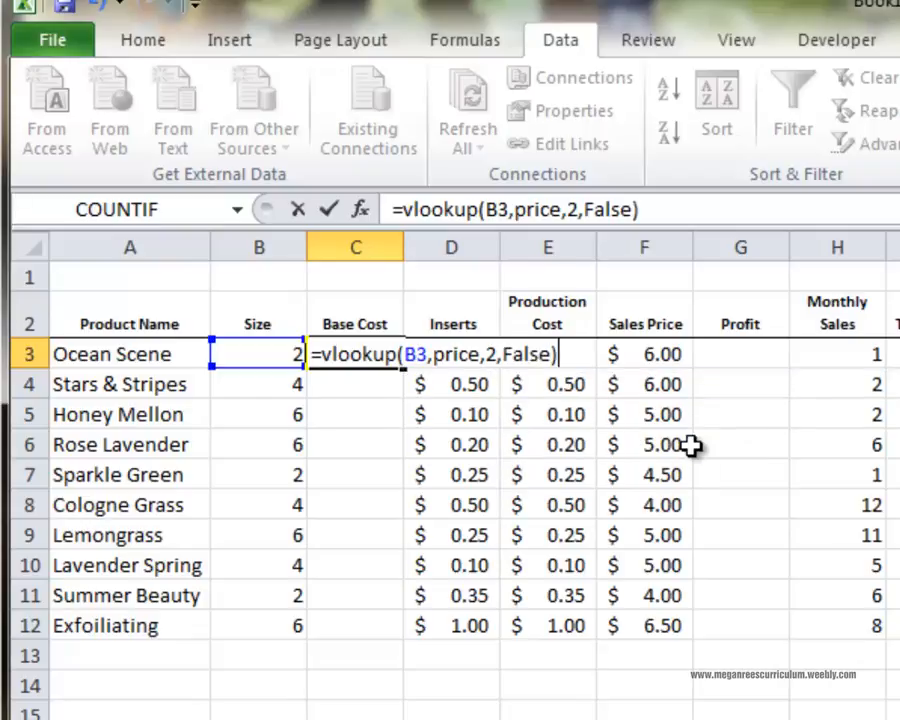
{"action": "key", "text": "Return"}
Format the Base Cost cells C3:C12 with the dollar Accounting format.
{"action": "left_click", "coordinate": [398, 355]}
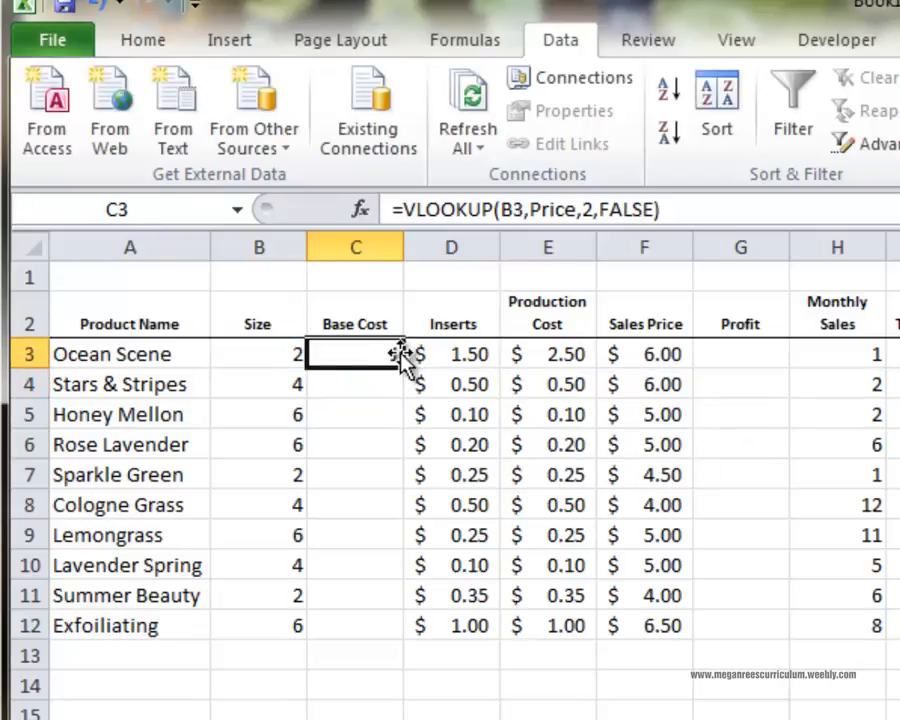
{"action": "left_click_drag", "start_coordinate": [380, 352], "coordinate": [495, 632]}
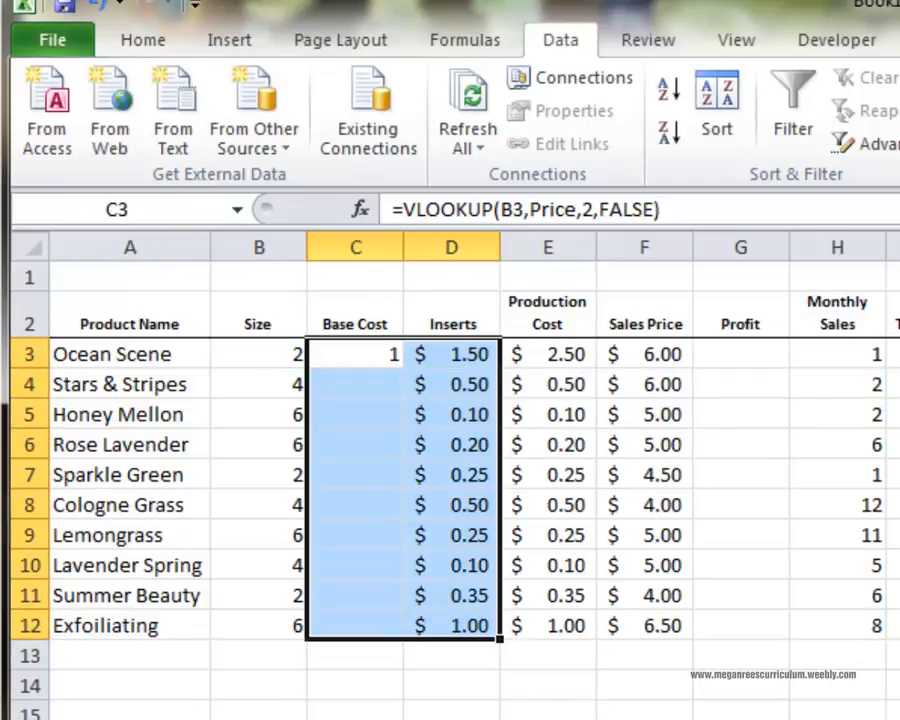
{"action": "left_click", "coordinate": [143, 40]}
{"action": "left_click_drag", "start_coordinate": [354, 352], "coordinate": [382, 640]}
{"action": "left_click", "coordinate": [865, 133]}
Fill the VLOOKUP formula from C3 down the Base Cost column to C12.
{"action": "left_click", "coordinate": [355, 414]}
{"action": "left_click", "coordinate": [355, 354]}
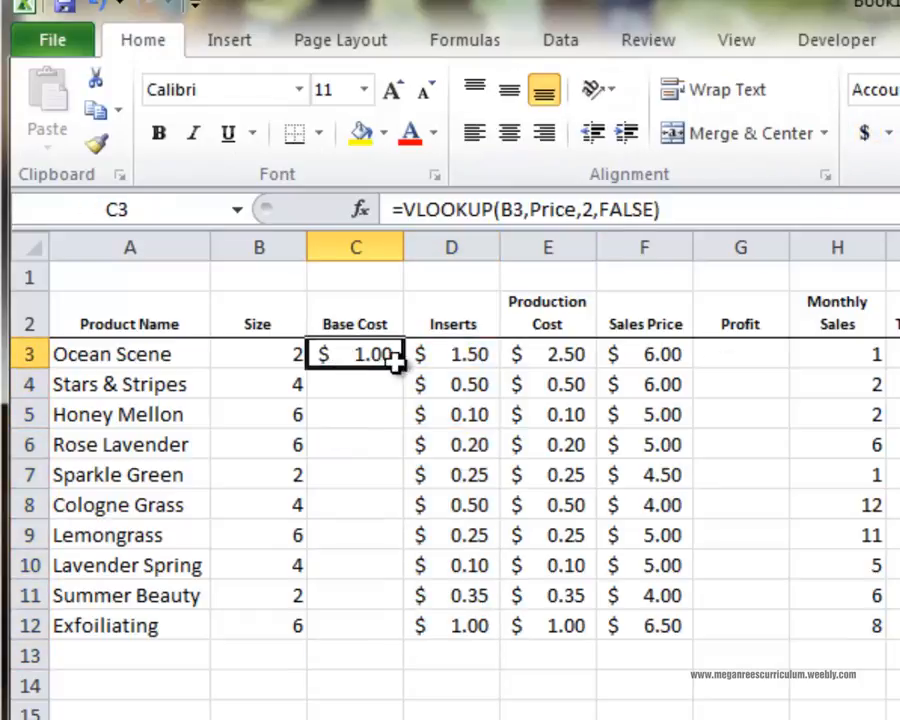
{"action": "left_click_drag", "start_coordinate": [403, 363], "coordinate": [386, 627]}
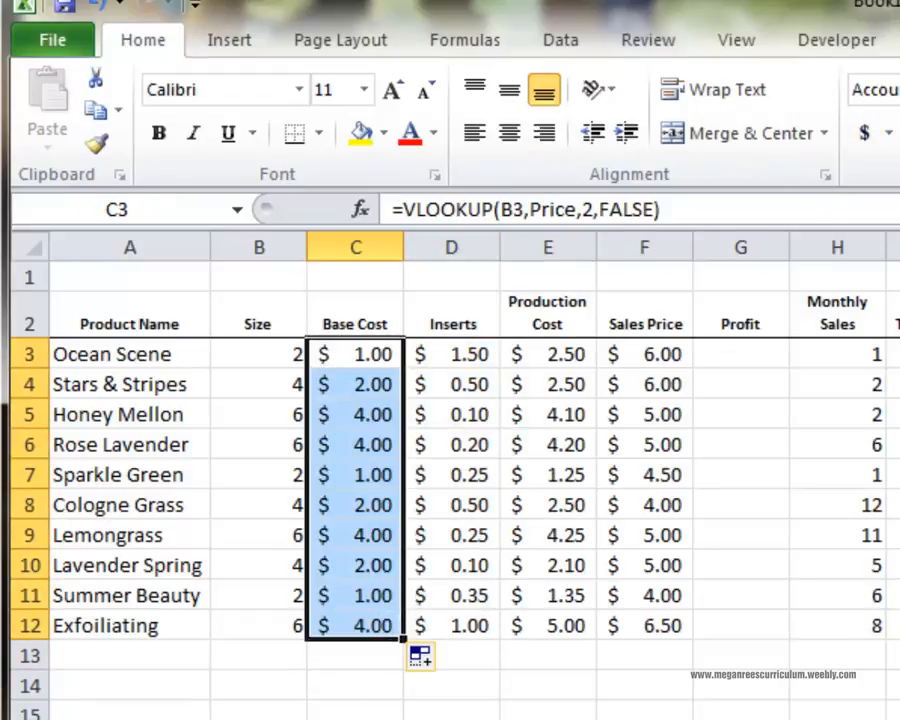
Set the Size of Cologne Grass in B8 and of Lavender Spring in B10 to 6.
{"action": "left_click", "coordinate": [283, 506]}
{"action": "left_click", "coordinate": [319, 505]}
{"action": "left_click", "coordinate": [306, 568]}
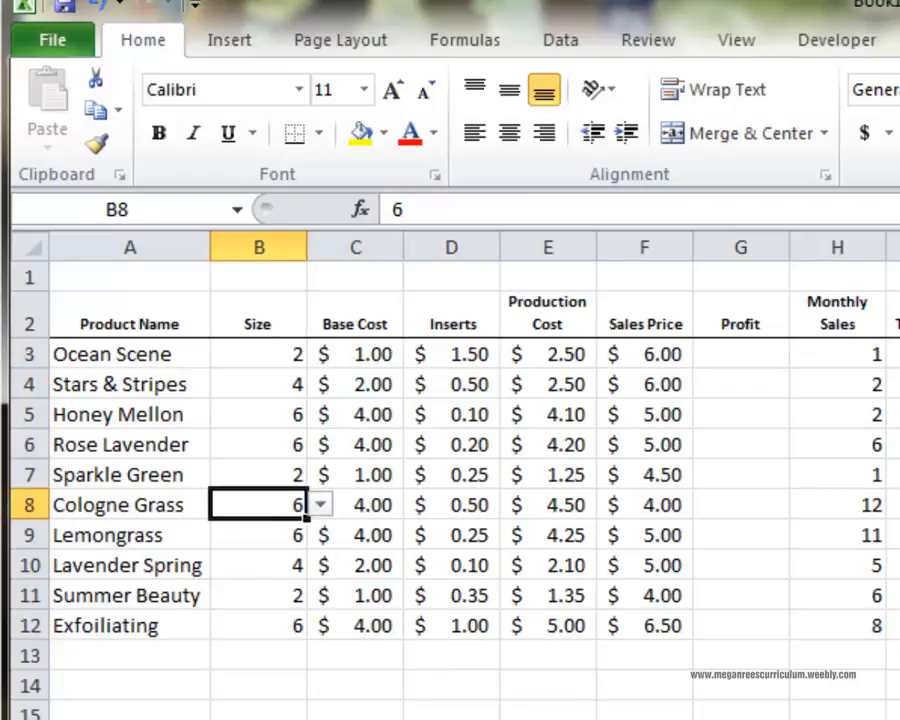
{"action": "left_click", "coordinate": [368, 506]}
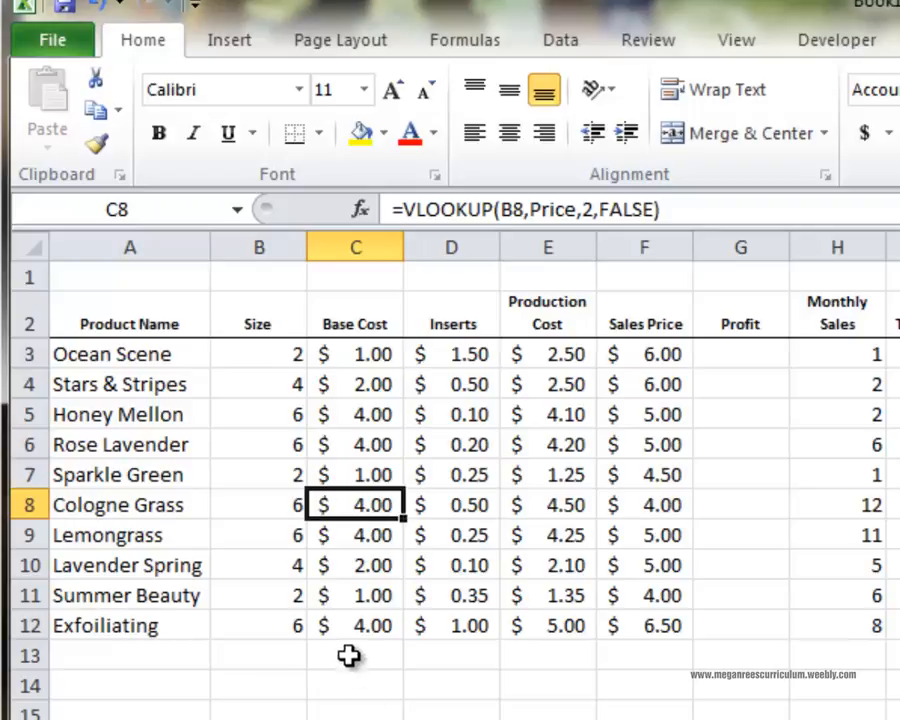
{"action": "left_click", "coordinate": [300, 565]}
{"action": "left_click", "coordinate": [319, 565]}
{"action": "left_click", "coordinate": [300, 628]}
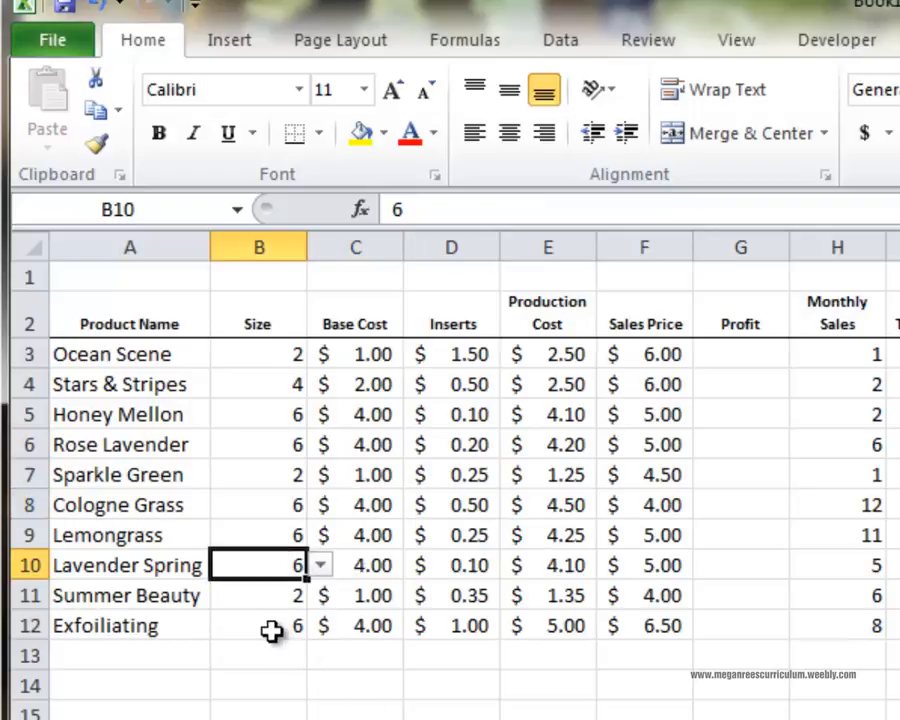
{"action": "left_click", "coordinate": [470, 688]}
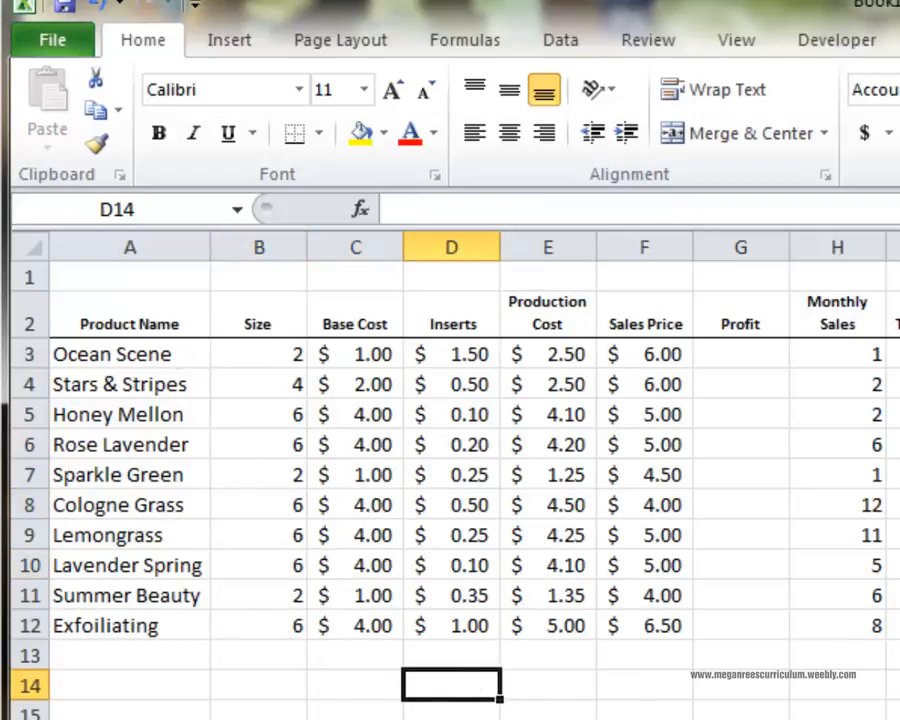
Review the Base Cost formulas in C3 and C4 and the Size choices for Stars & Stripes, keeping 4 selected.
{"action": "left_click", "coordinate": [370, 386]}
{"action": "left_click", "coordinate": [394, 362]}
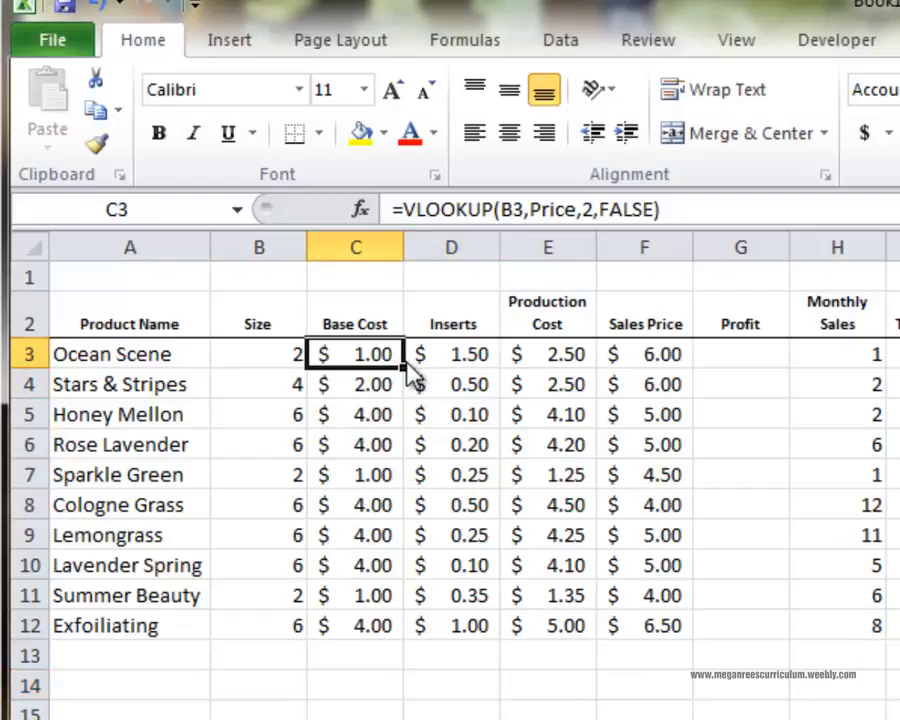
{"action": "left_click", "coordinate": [388, 396]}
{"action": "left_click", "coordinate": [280, 384]}
{"action": "left_click", "coordinate": [319, 385]}
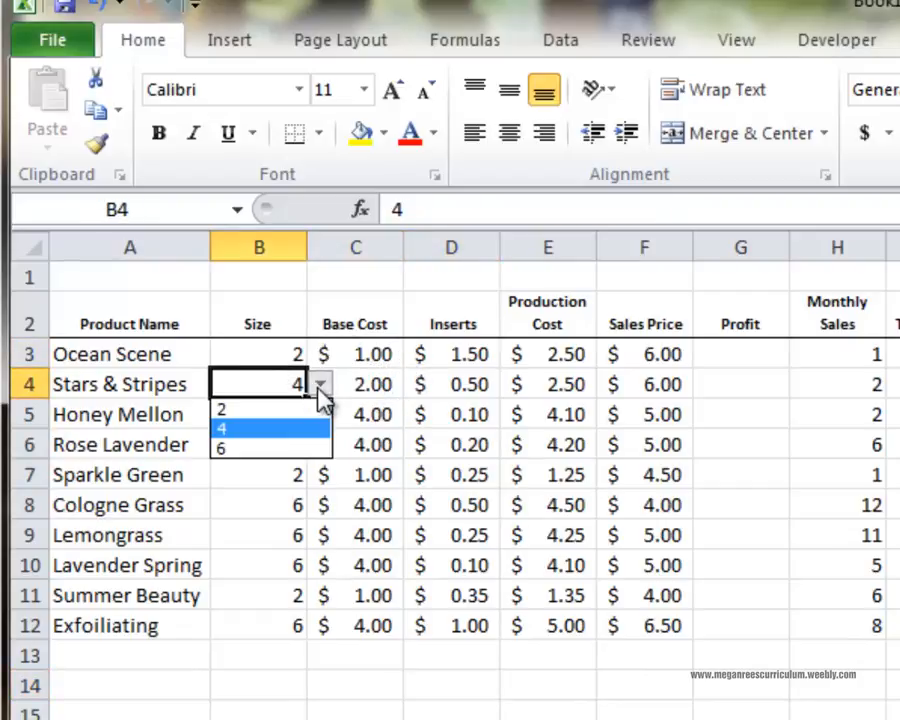
{"action": "left_click", "coordinate": [310, 426]}
{"action": "left_click", "coordinate": [527, 662]}
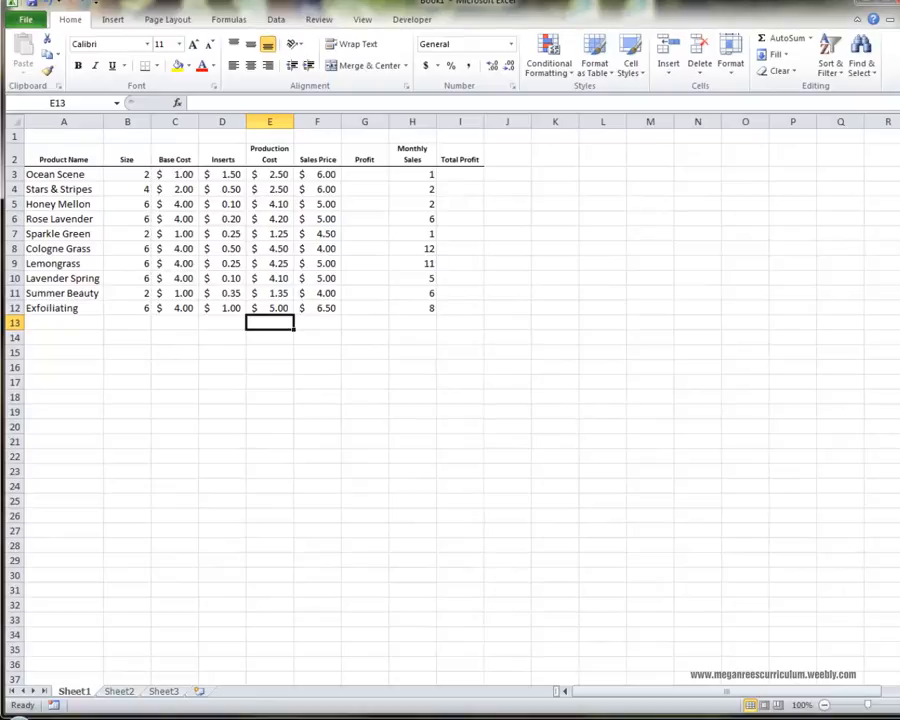
Clear the existing Production Cost entries in E3:E12.
{"action": "left_click", "coordinate": [393, 202]}
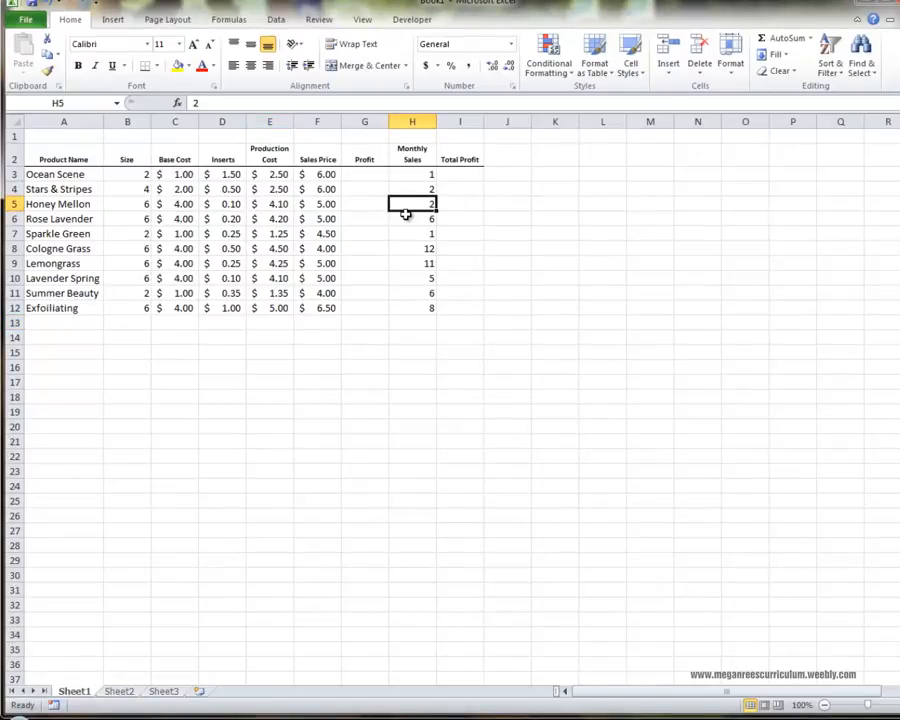
{"action": "left_click", "coordinate": [385, 175]}
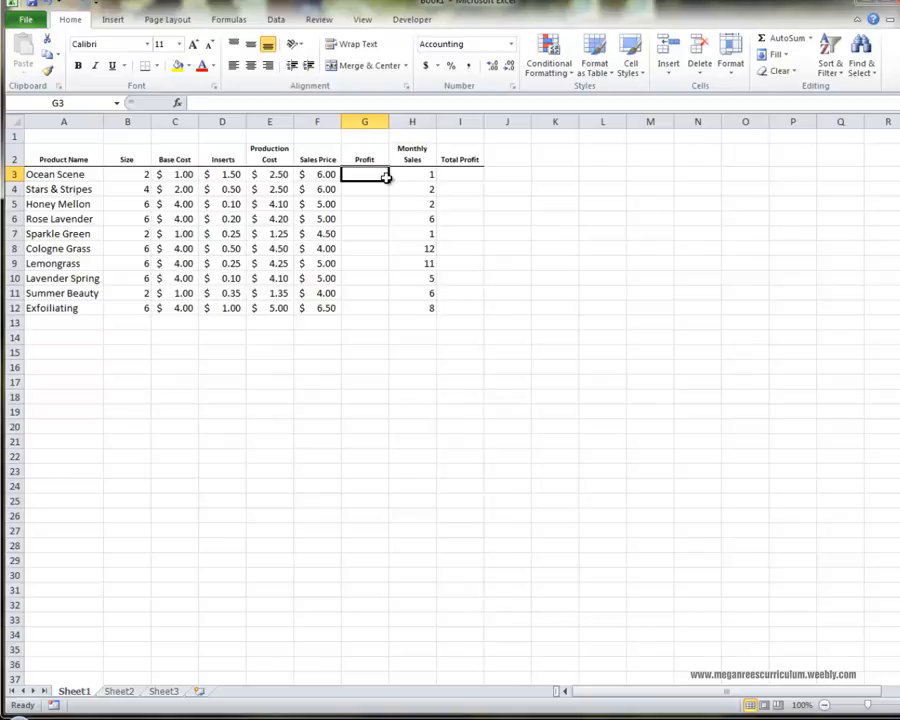
{"action": "left_click_drag", "start_coordinate": [275, 174], "coordinate": [275, 311]}
{"action": "key", "text": "Delete"}
{"action": "left_click", "coordinate": [270, 263]}
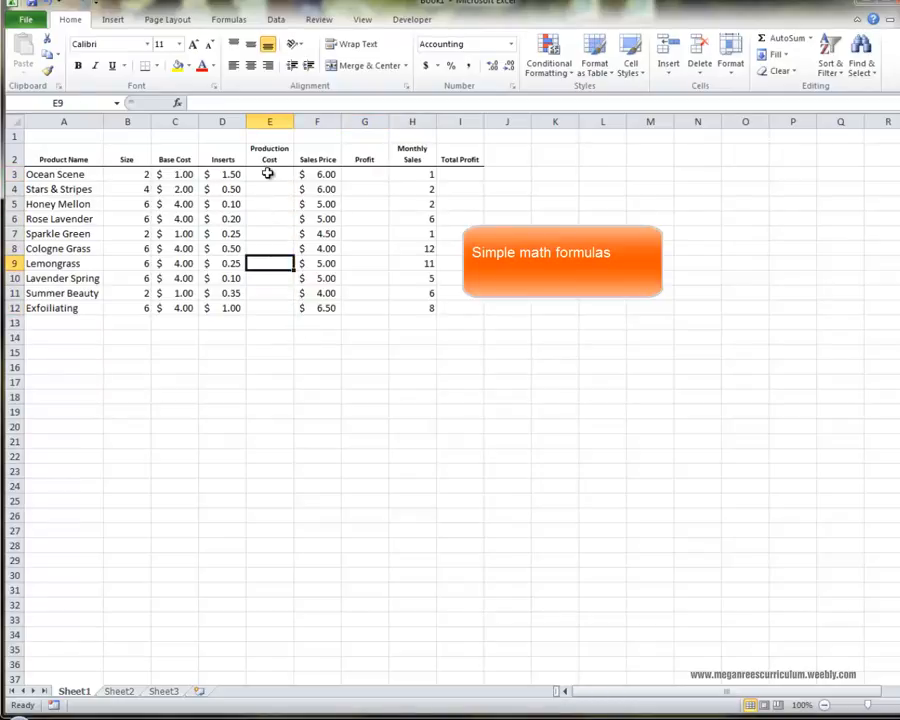
Calculate Ocean Scene's Production Cost in E3 with =C3+D3 and fill the formula down to E12.
{"action": "left_click", "coordinate": [268, 174]}
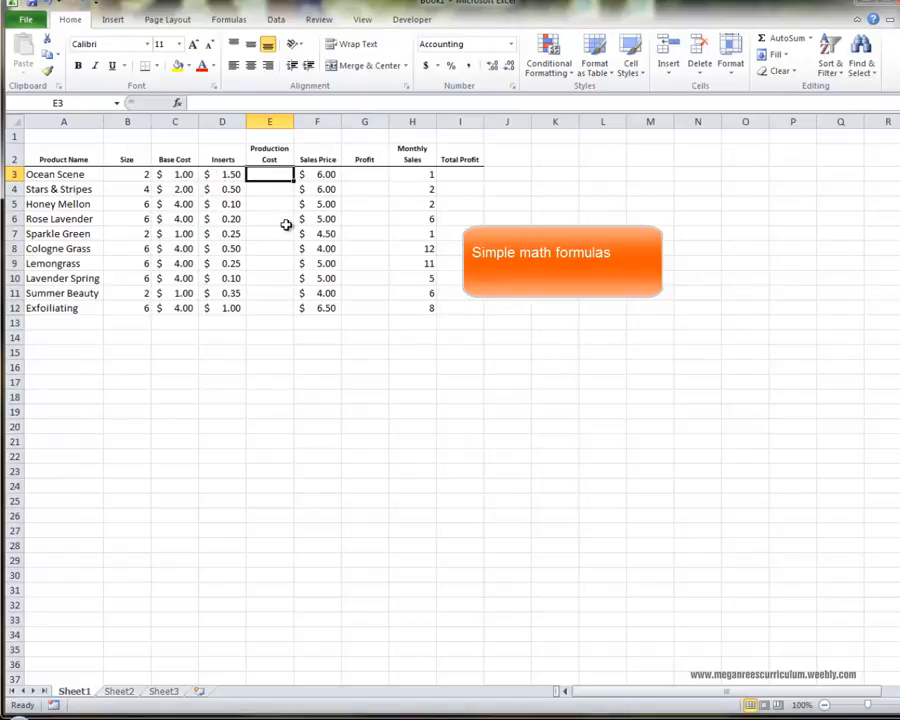
{"action": "type", "text": "="}
{"action": "left_click", "coordinate": [155, 174]}
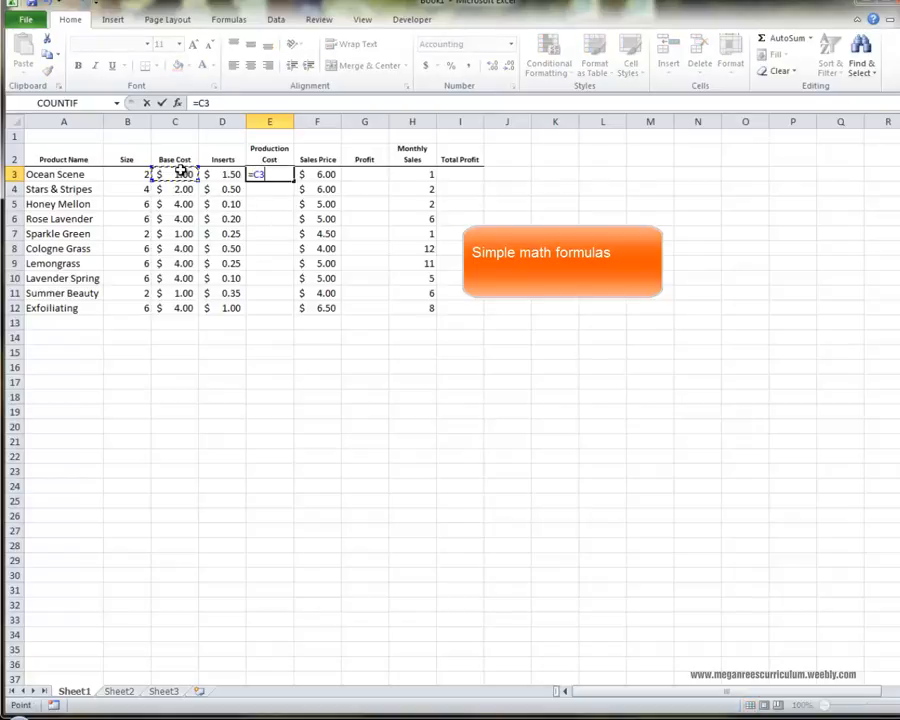
{"action": "type", "text": "+"}
{"action": "left_click", "coordinate": [203, 174]}
{"action": "key", "text": "Return"}
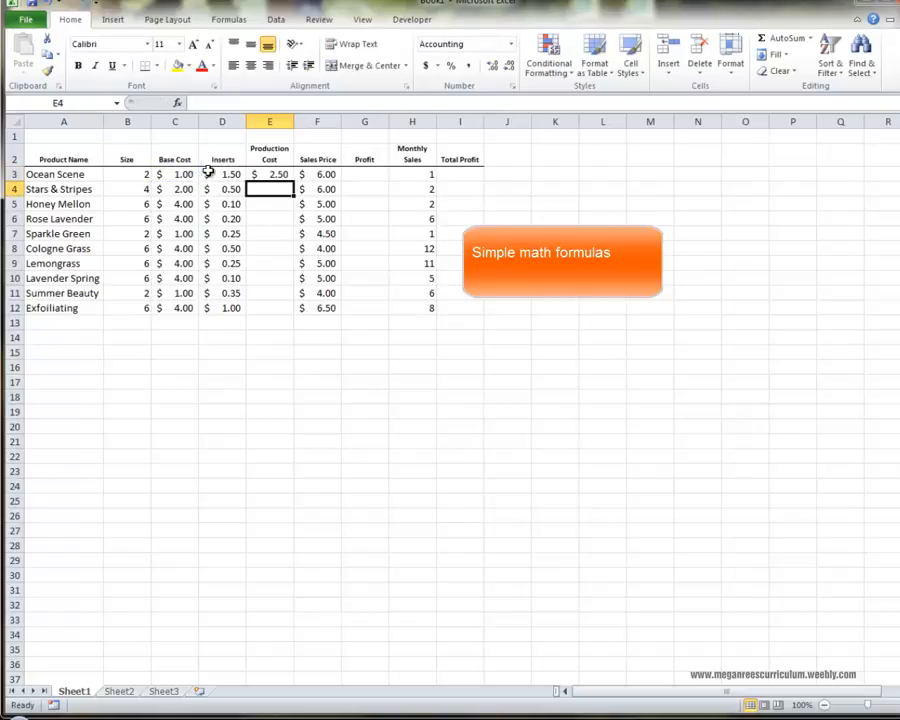
{"action": "left_click", "coordinate": [280, 177]}
{"action": "left_click_drag", "start_coordinate": [296, 199], "coordinate": [301, 322]}
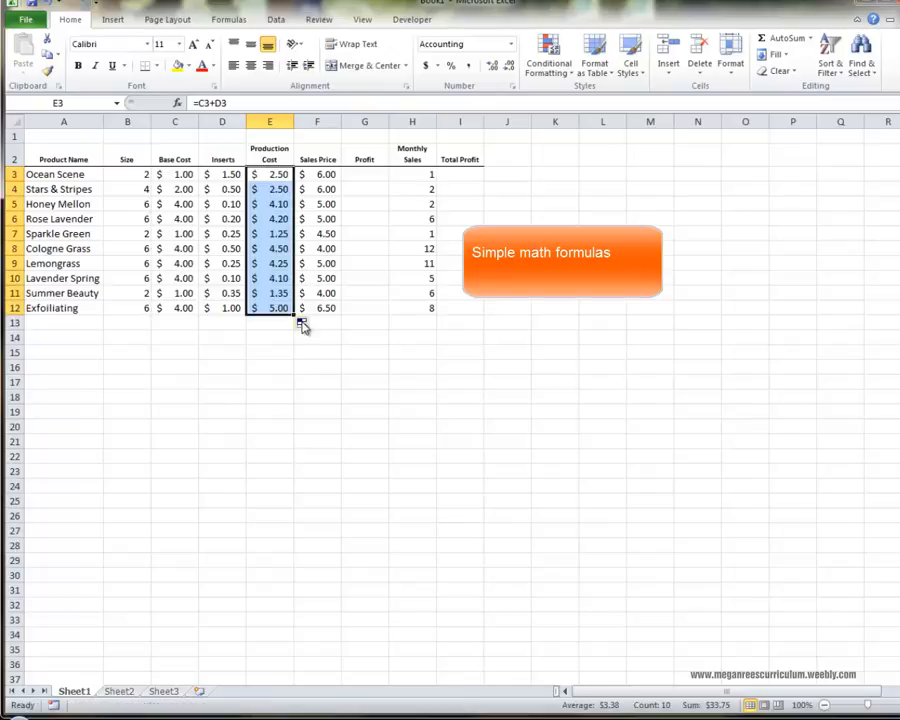
{"action": "left_click", "coordinate": [281, 174]}
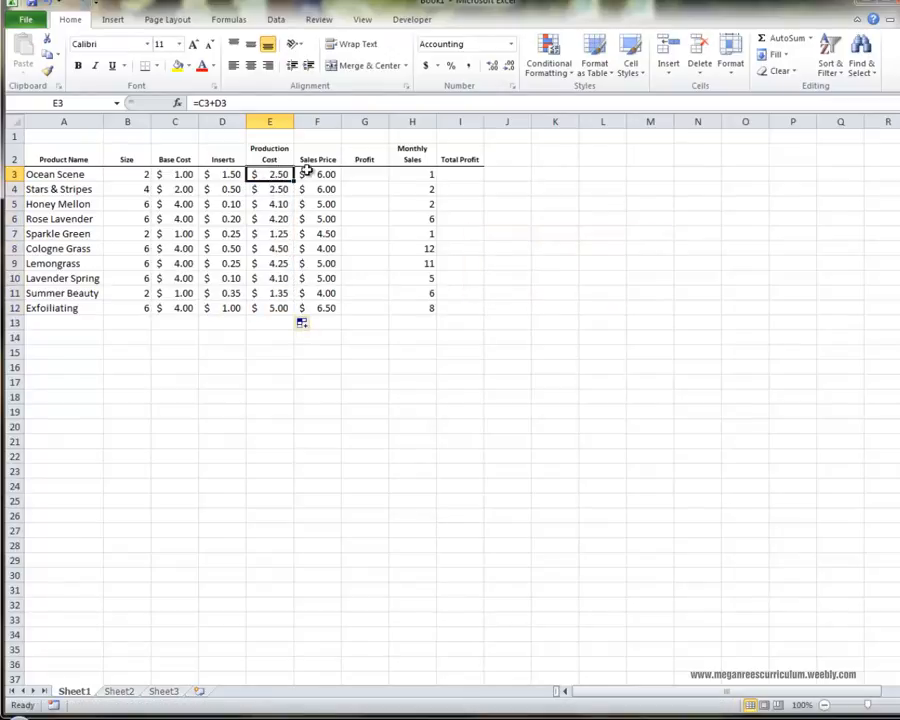
Calculate Ocean Scene's Profit in G3 with =F3-E3 and fill the formula down to G12.
{"action": "left_click", "coordinate": [304, 176]}
{"action": "left_click", "coordinate": [347, 176]}
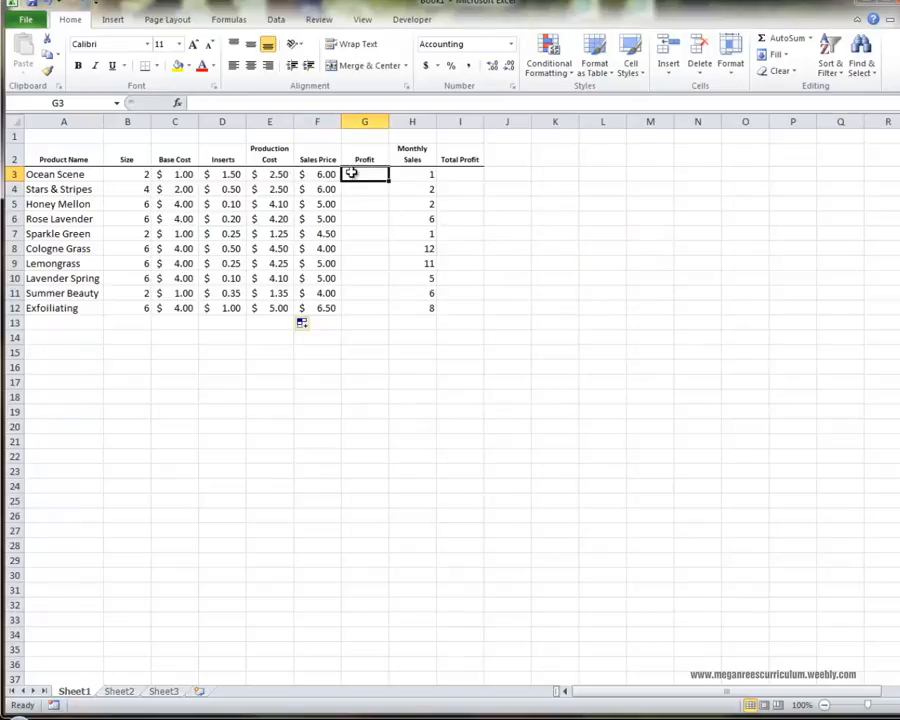
{"action": "type", "text": "="}
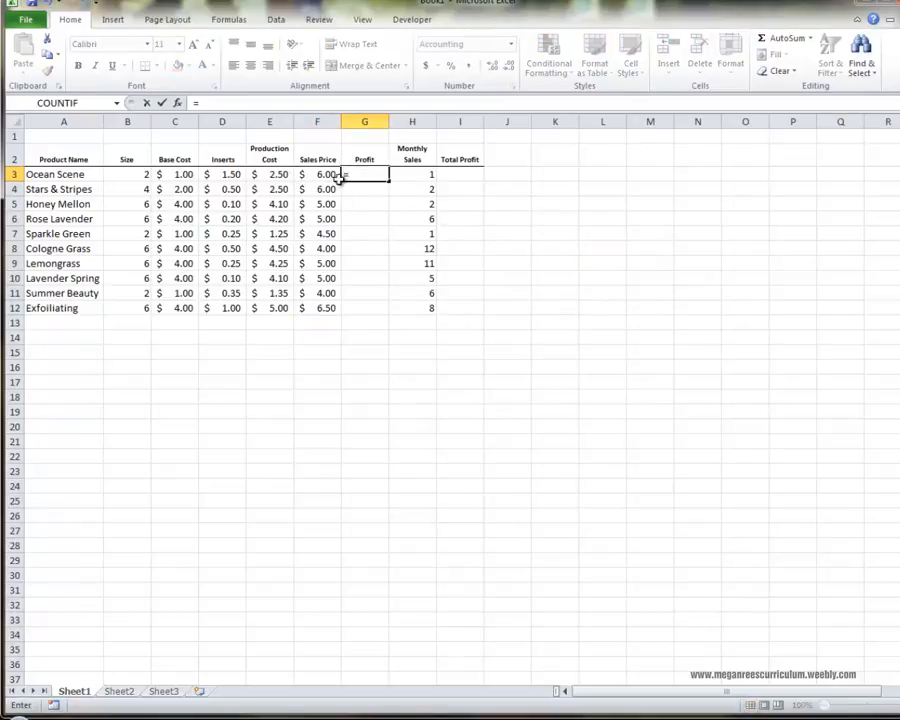
{"action": "left_click", "coordinate": [338, 176]}
{"action": "type", "text": "-"}
{"action": "left_click", "coordinate": [277, 174]}
{"action": "key", "text": "Return"}
{"action": "left_click", "coordinate": [381, 176]}
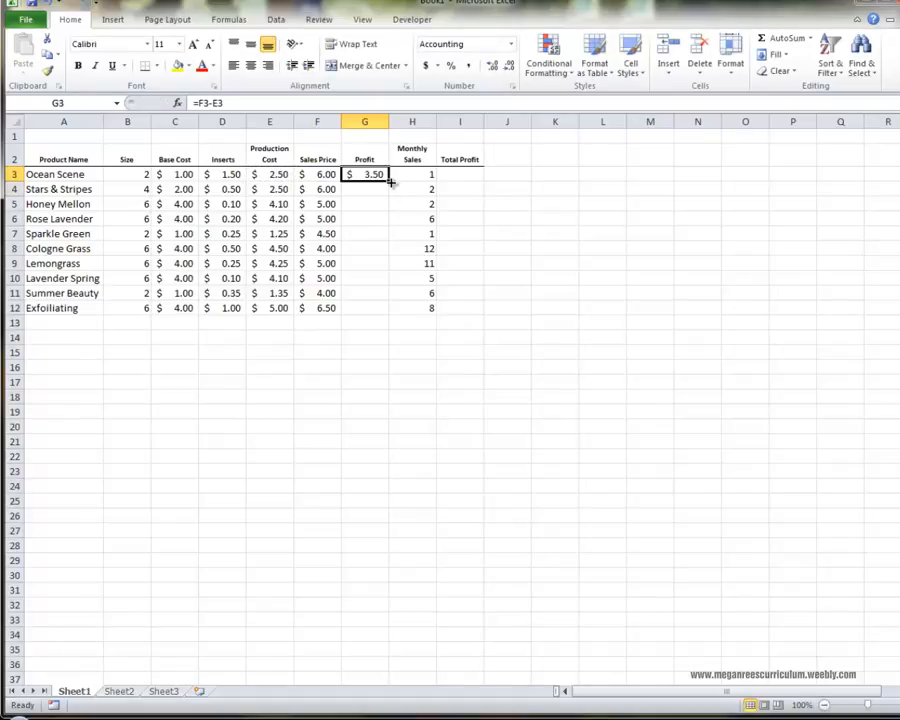
{"action": "left_click_drag", "start_coordinate": [389, 181], "coordinate": [376, 312]}
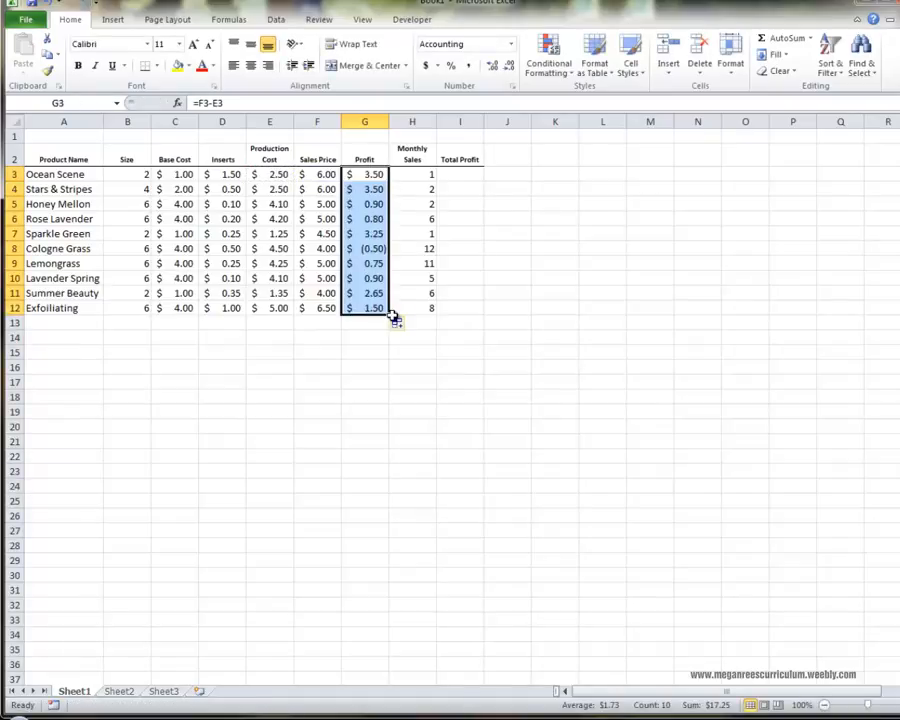
Check Cologne Grass's Profit formula and set its Sales Price in F8 to 7.
{"action": "left_click", "coordinate": [329, 249]}
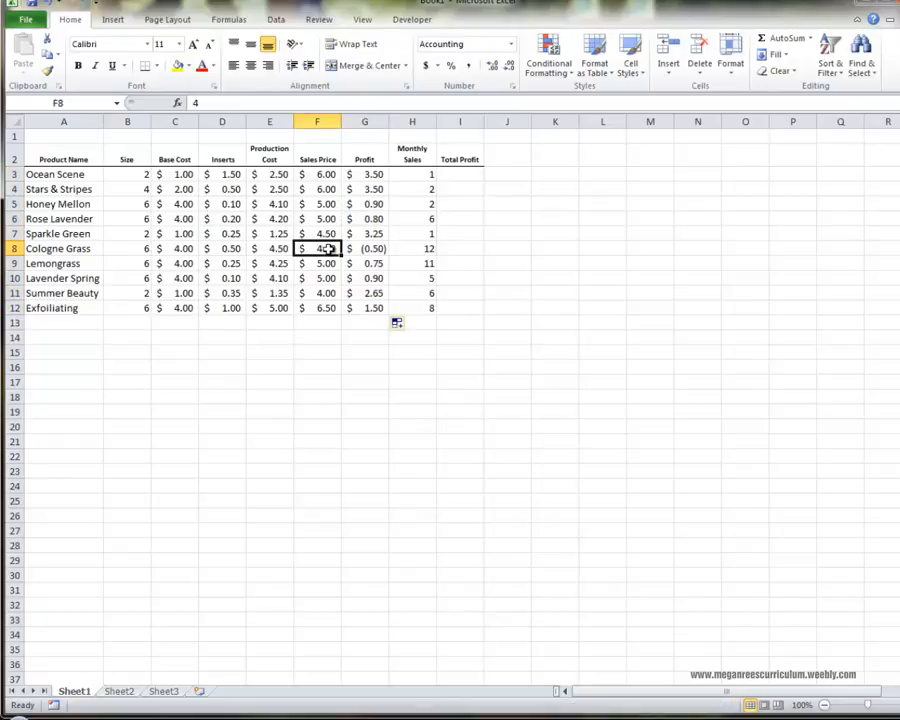
{"action": "left_click", "coordinate": [372, 249]}
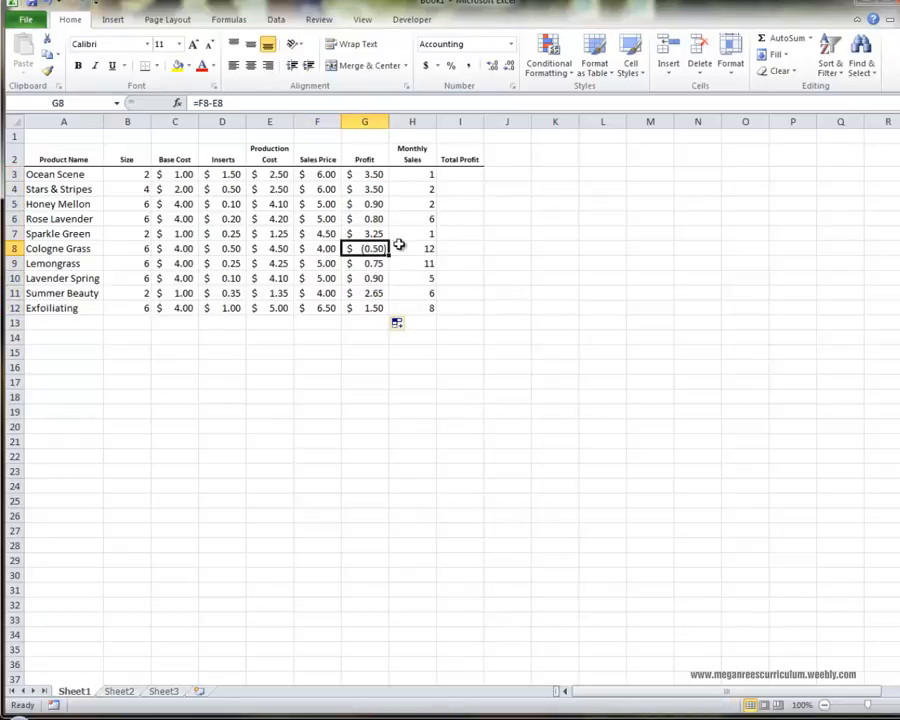
{"action": "left_click", "coordinate": [330, 249]}
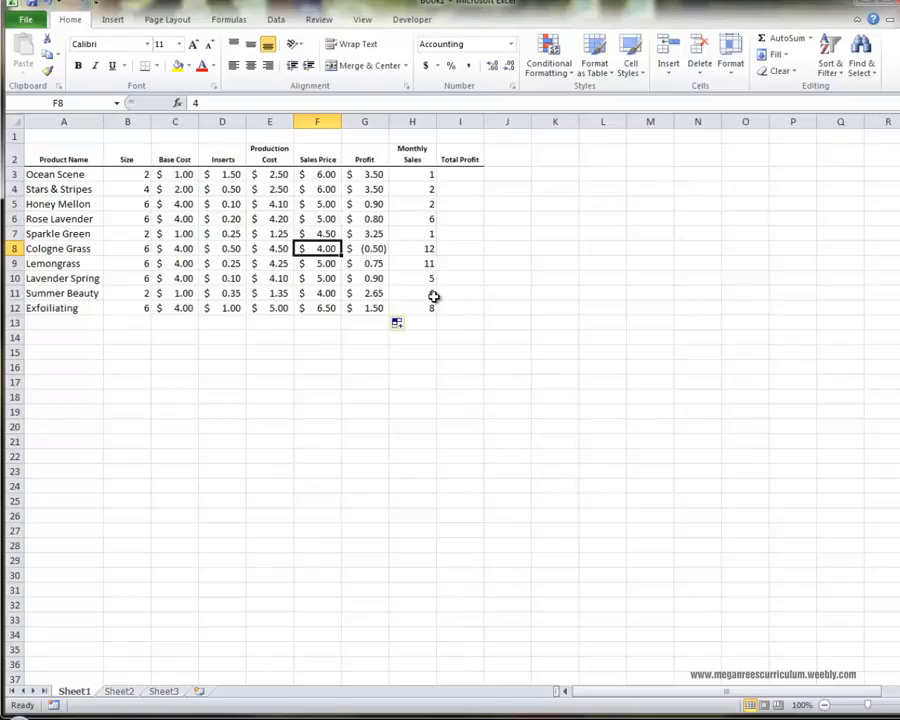
{"action": "type", "text": "7"}
{"action": "key", "text": "Return"}
{"action": "left_click", "coordinate": [428, 247]}
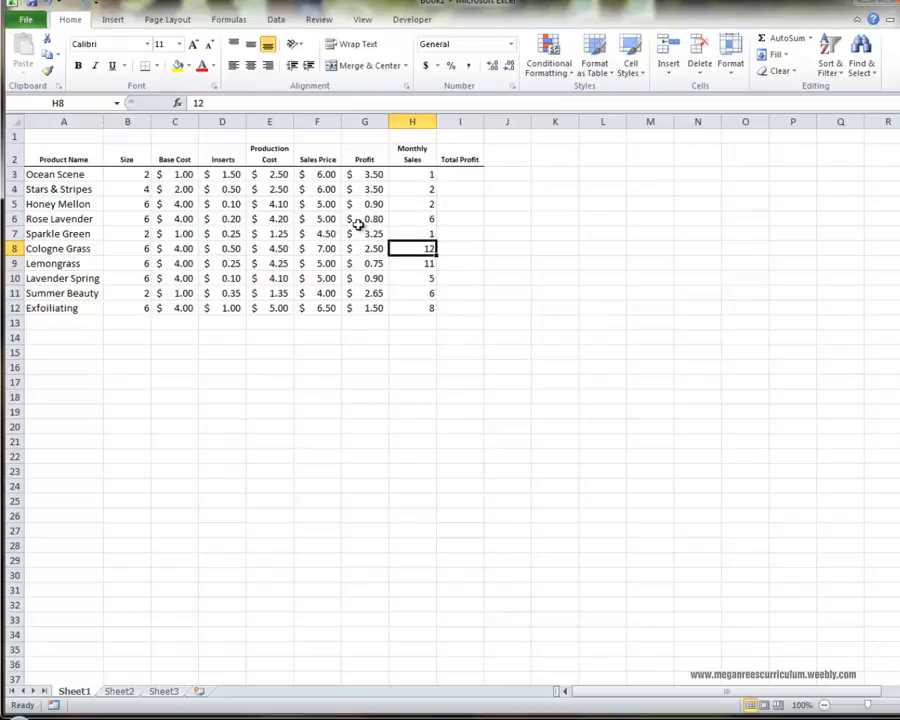
Calculate Ocean Scene's Total Profit in I3 by multiplying Profit by Monthly Sales with =G3*H3.
{"action": "left_click", "coordinate": [439, 218]}
{"action": "left_click", "coordinate": [418, 184]}
{"action": "left_click_drag", "start_coordinate": [417, 174], "coordinate": [420, 308]}
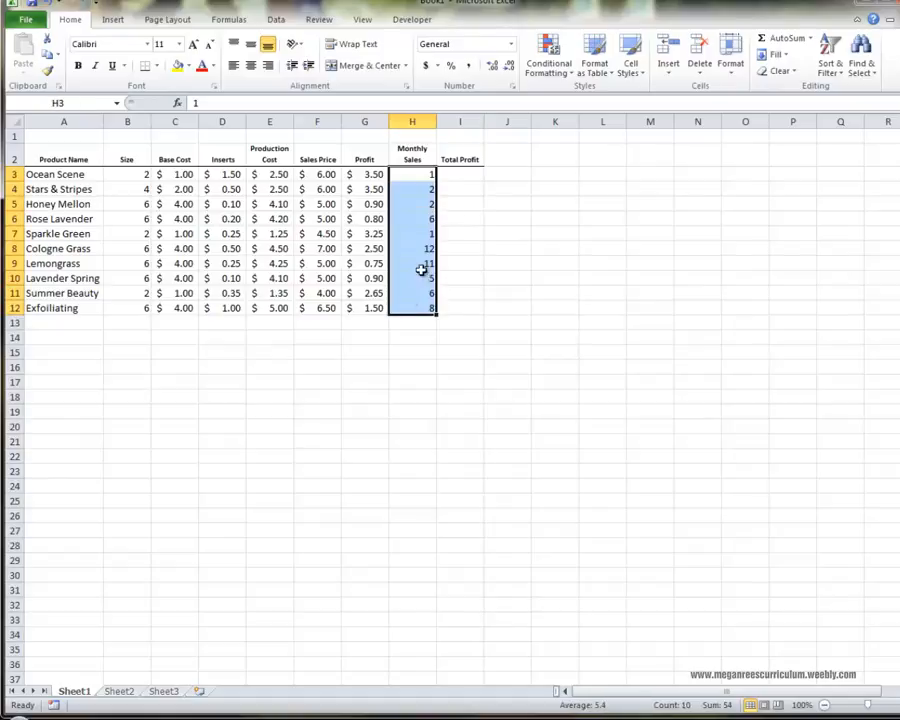
{"action": "left_click", "coordinate": [458, 175]}
{"action": "type", "text": "="}
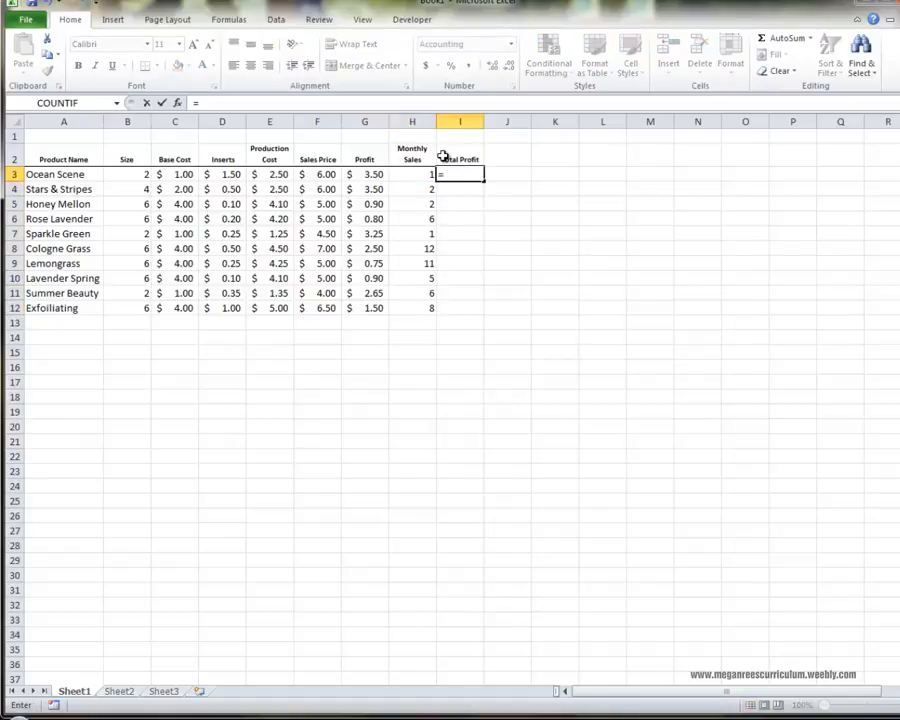
{"action": "left_click", "coordinate": [372, 174]}
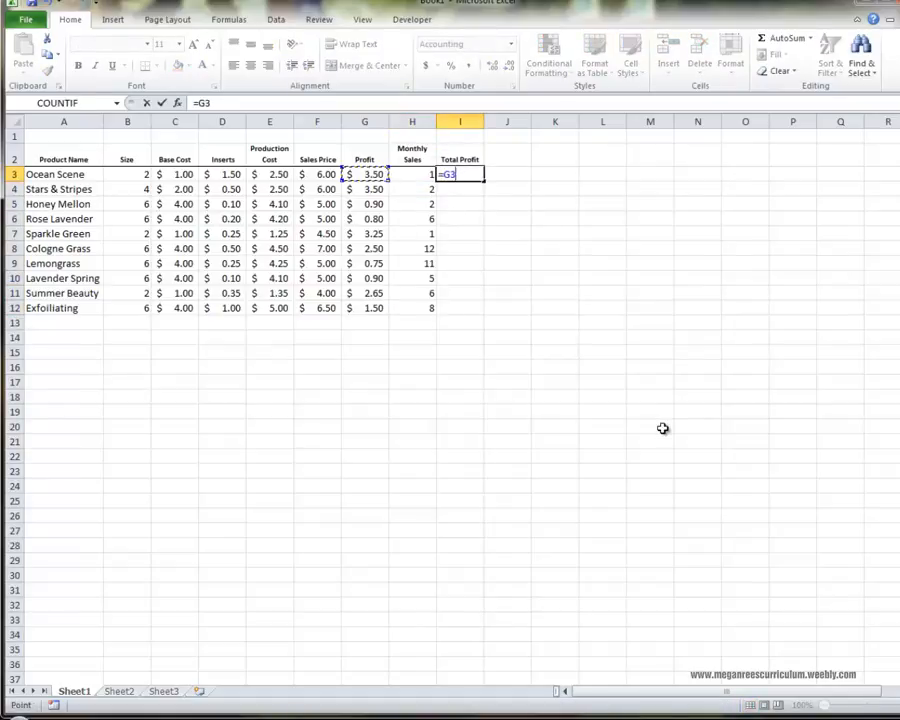
{"action": "type", "text": "*"}
{"action": "left_click", "coordinate": [410, 178]}
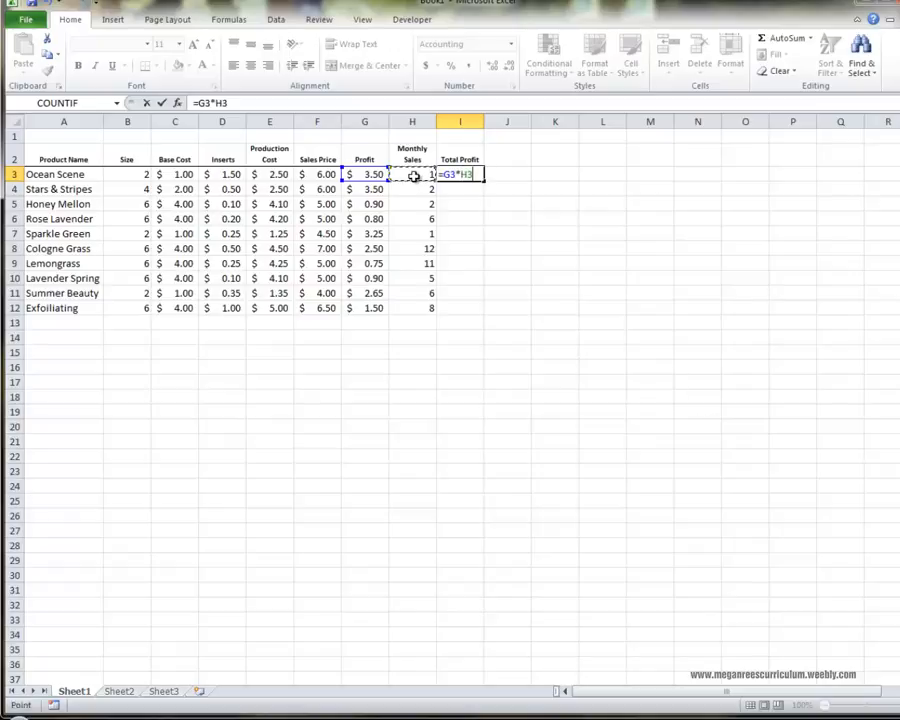
{"action": "key", "text": "Return"}
Fill the Total Profit formula from I3 down to I12 and clear the surplus cell I13.
{"action": "left_click", "coordinate": [472, 177]}
{"action": "left_click_drag", "start_coordinate": [480, 183], "coordinate": [480, 325]}
{"action": "left_click", "coordinate": [470, 323]}
{"action": "key", "text": "Delete"}
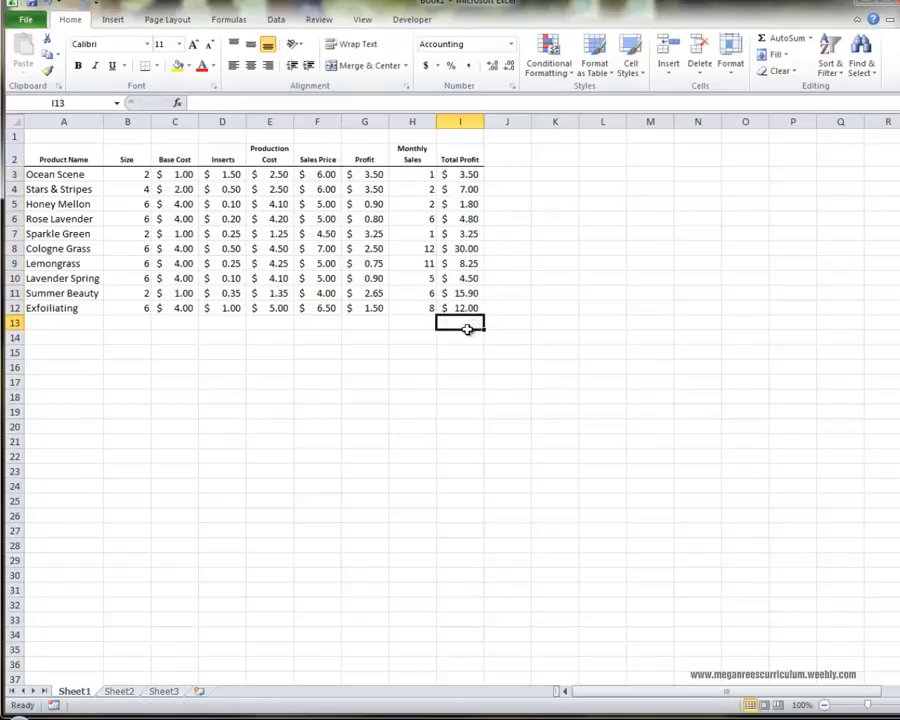
{"action": "left_click", "coordinate": [473, 342]}
{"action": "left_click", "coordinate": [527, 338]}
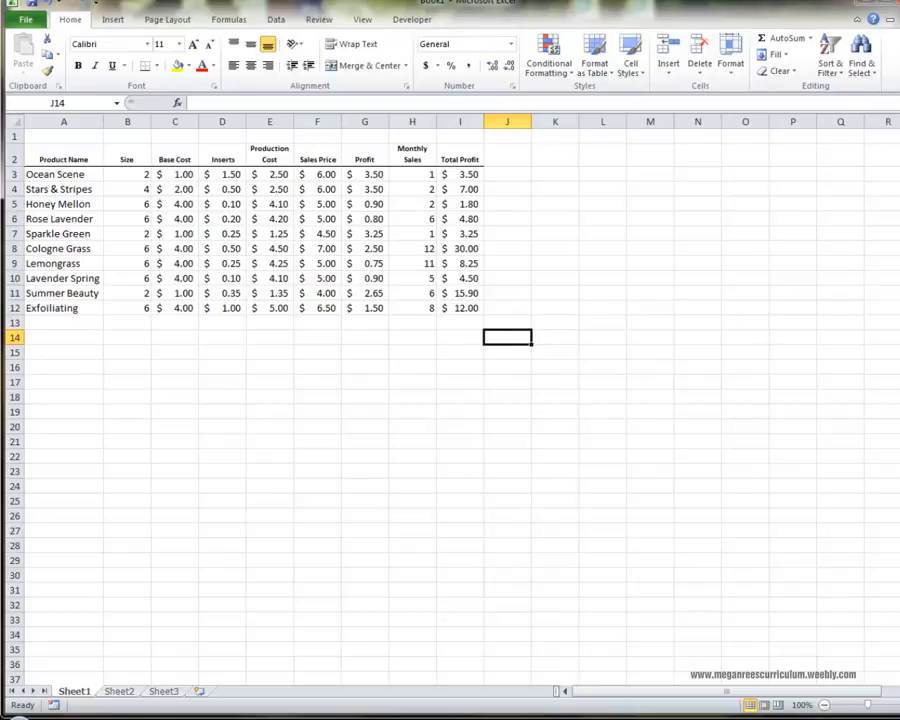
Use AutoSum to total the Total Profit column in I13 and the Monthly Sales column in H13.
{"action": "left_click_drag", "start_coordinate": [460, 174], "coordinate": [470, 322]}
{"action": "left_click", "coordinate": [785, 38]}
{"action": "left_click", "coordinate": [411, 201]}
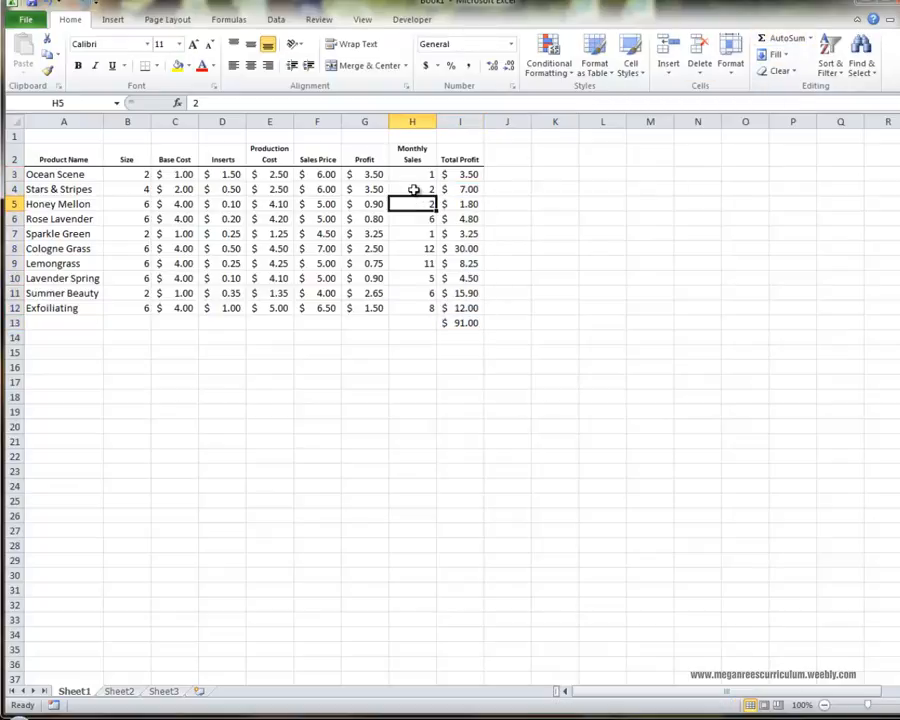
{"action": "left_click_drag", "start_coordinate": [412, 174], "coordinate": [420, 320]}
{"action": "left_click", "coordinate": [785, 38]}
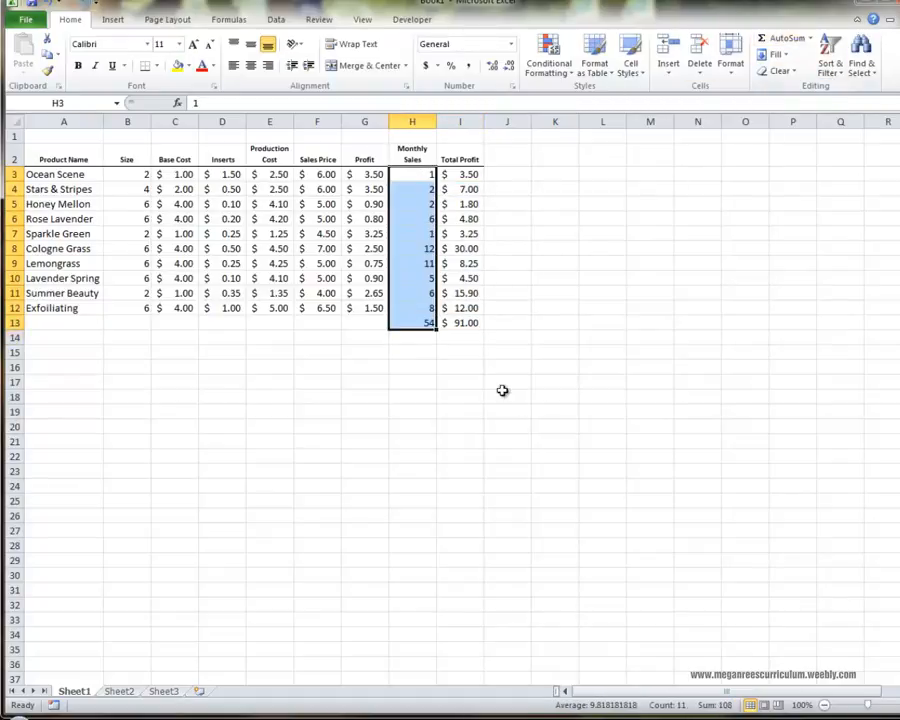
{"action": "left_click", "coordinate": [505, 395]}
{"action": "left_click", "coordinate": [426, 394]}
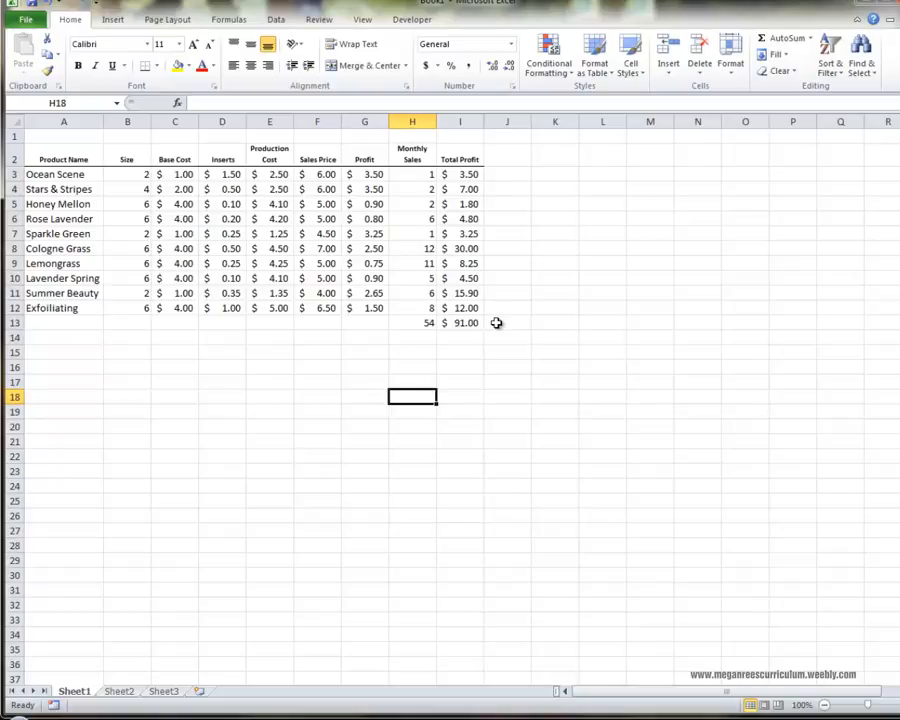
Check the SUM formulas in the Monthly Sales and Total Profit total cells H13 and I13.
{"action": "left_click", "coordinate": [493, 399]}
{"action": "left_click", "coordinate": [421, 322]}
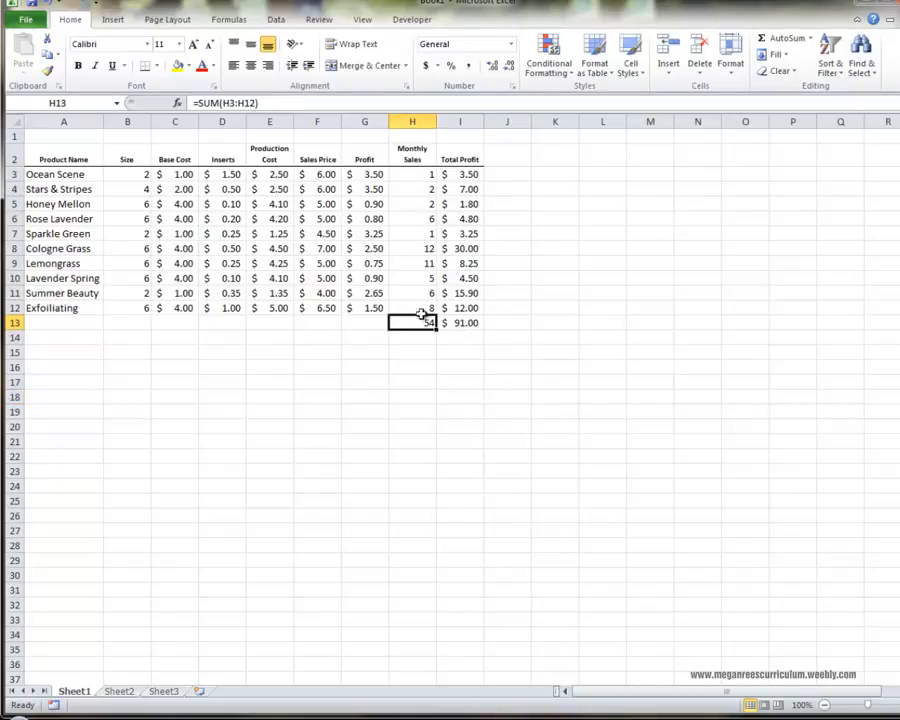
{"action": "left_click", "coordinate": [472, 320]}
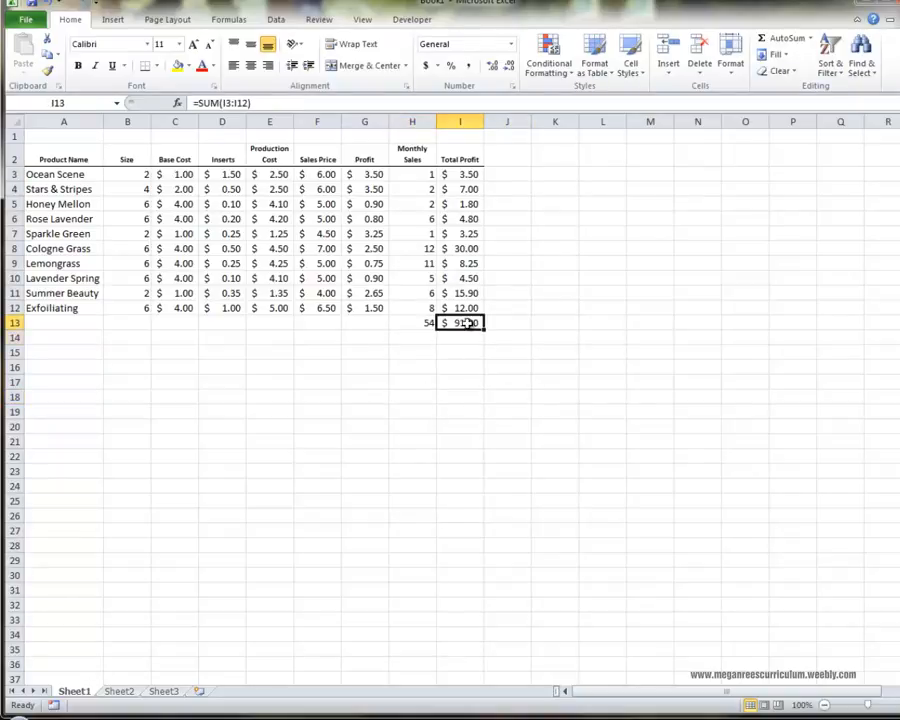
{"action": "left_click", "coordinate": [495, 381]}
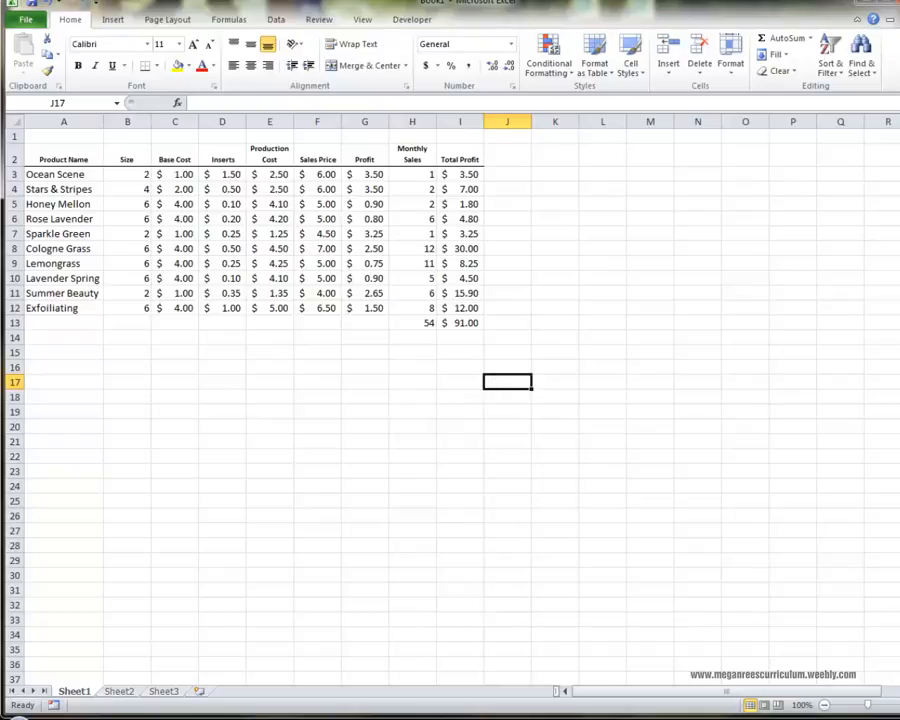
{"action": "left_click", "coordinate": [366, 249]}
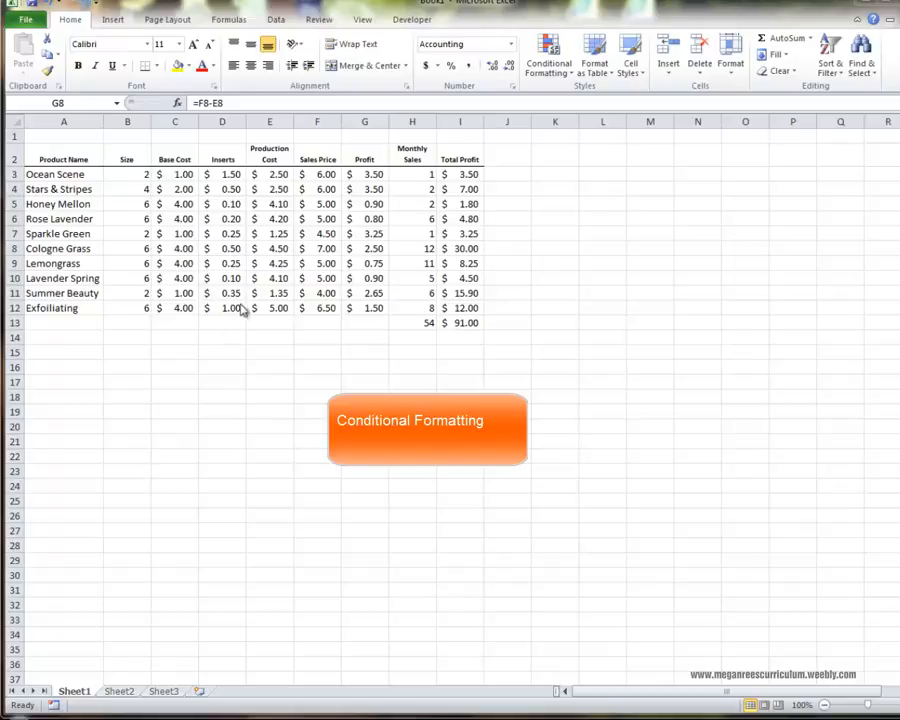
{"action": "left_click_drag", "start_coordinate": [380, 175], "coordinate": [390, 315]}
{"action": "left_click", "coordinate": [384, 350]}
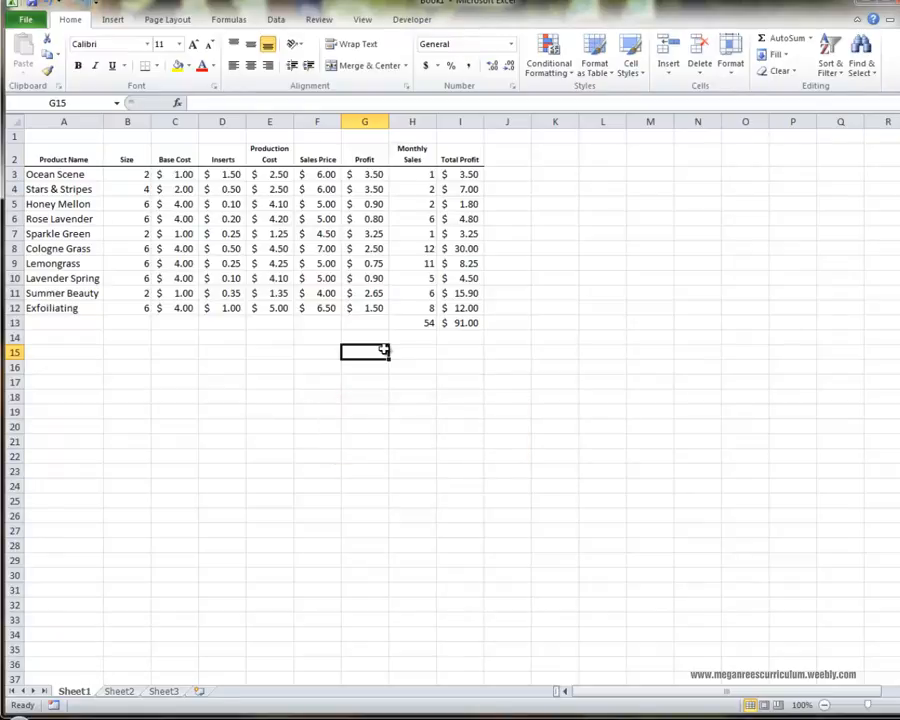
Add a Greater Than highlight rule to the Profit values G3:G12 for amounts above 3.00, using Green Fill with Dark Green Text.
{"action": "left_click_drag", "start_coordinate": [362, 174], "coordinate": [373, 307]}
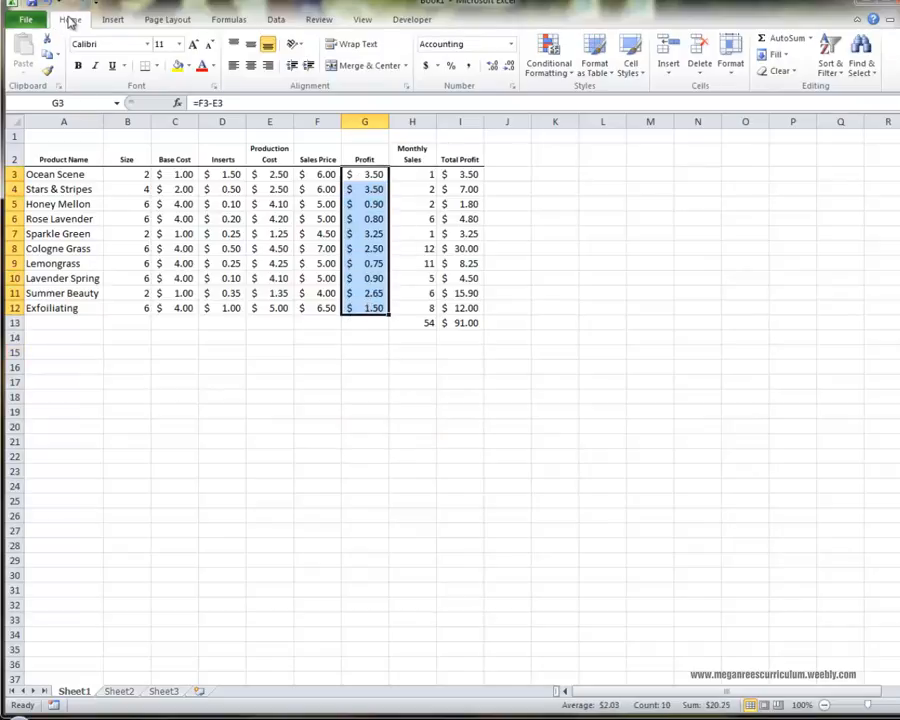
{"action": "left_click", "coordinate": [549, 52]}
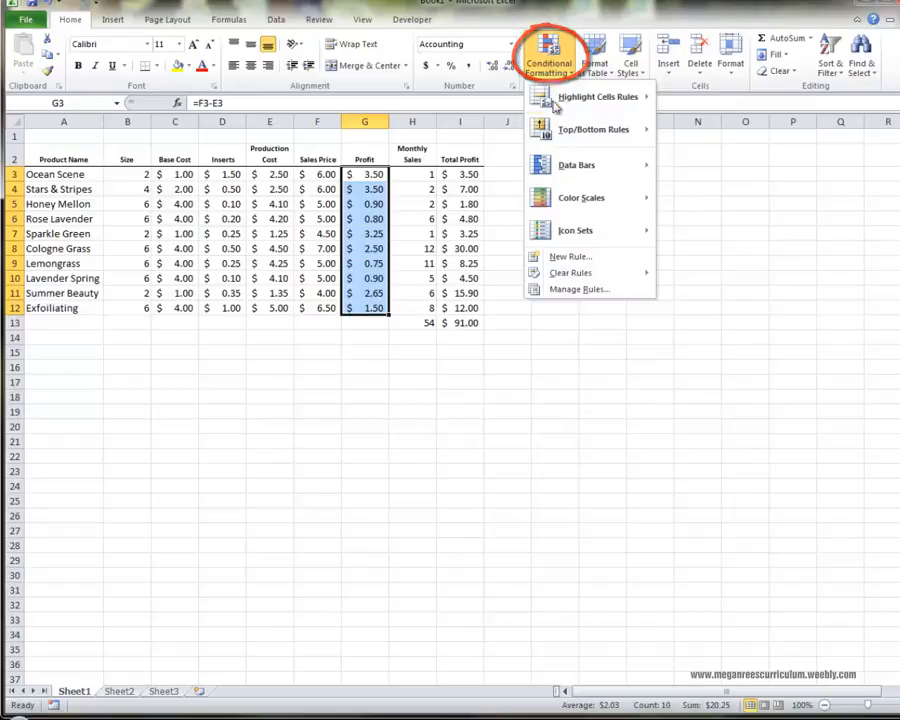
{"action": "mouse_move", "coordinate": [545, 115]}
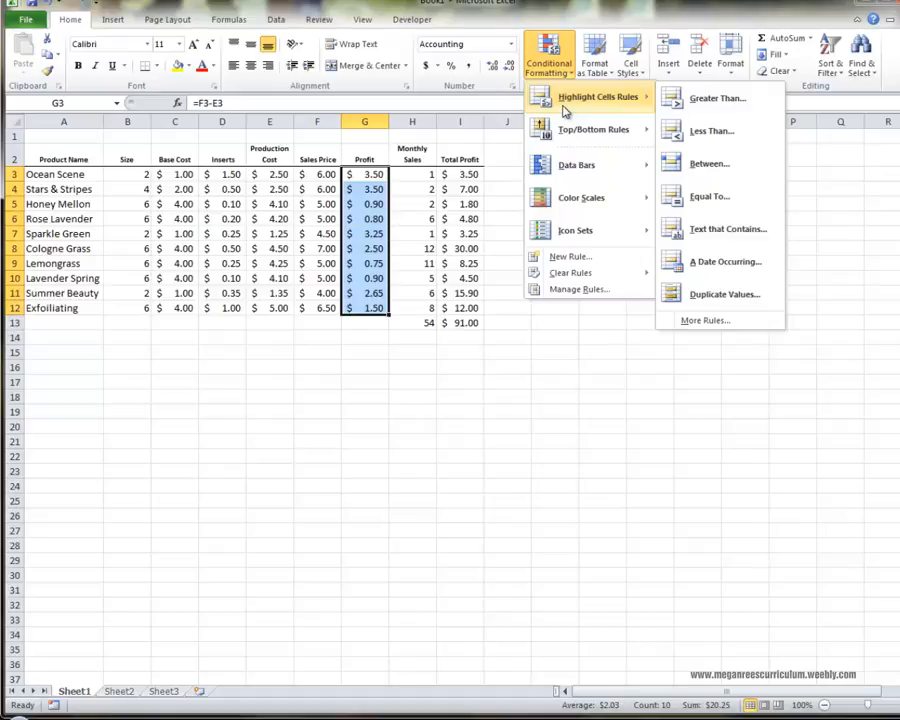
{"action": "left_click", "coordinate": [688, 98]}
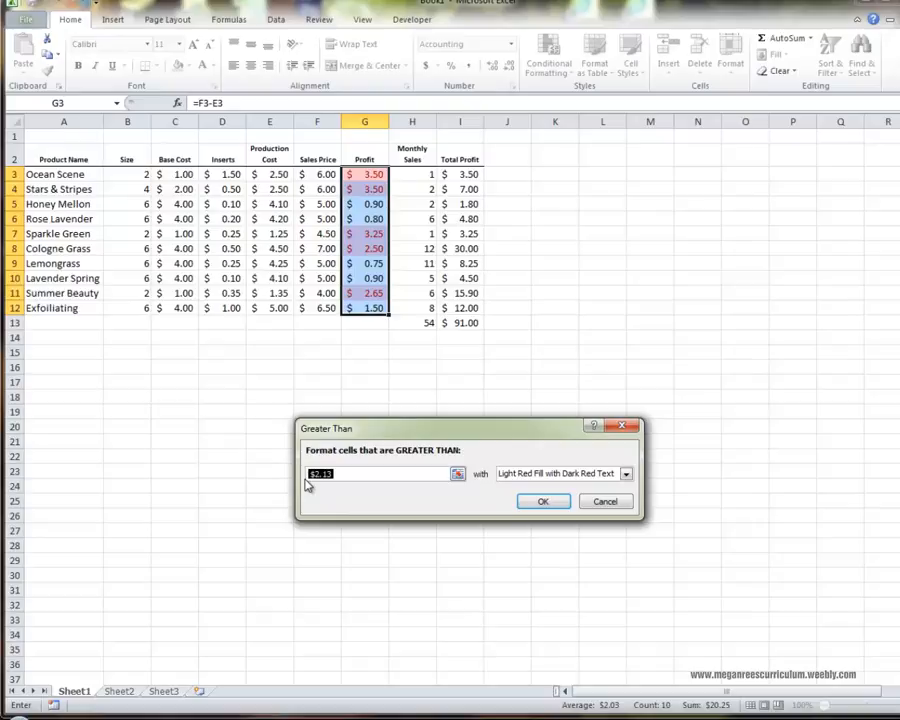
{"action": "type", "text": "3.00"}
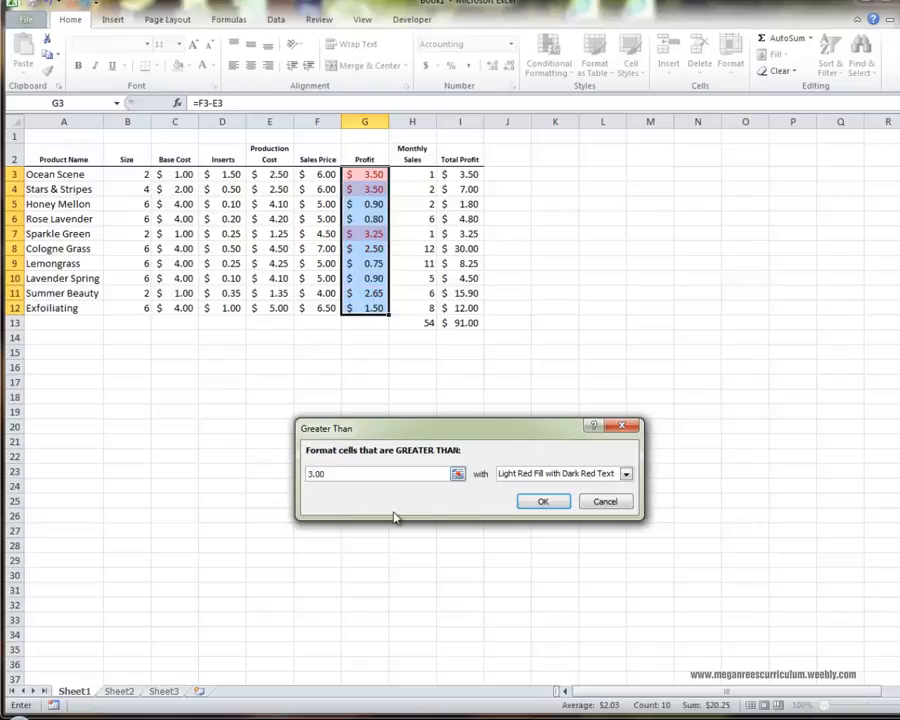
{"action": "left_click", "coordinate": [550, 474]}
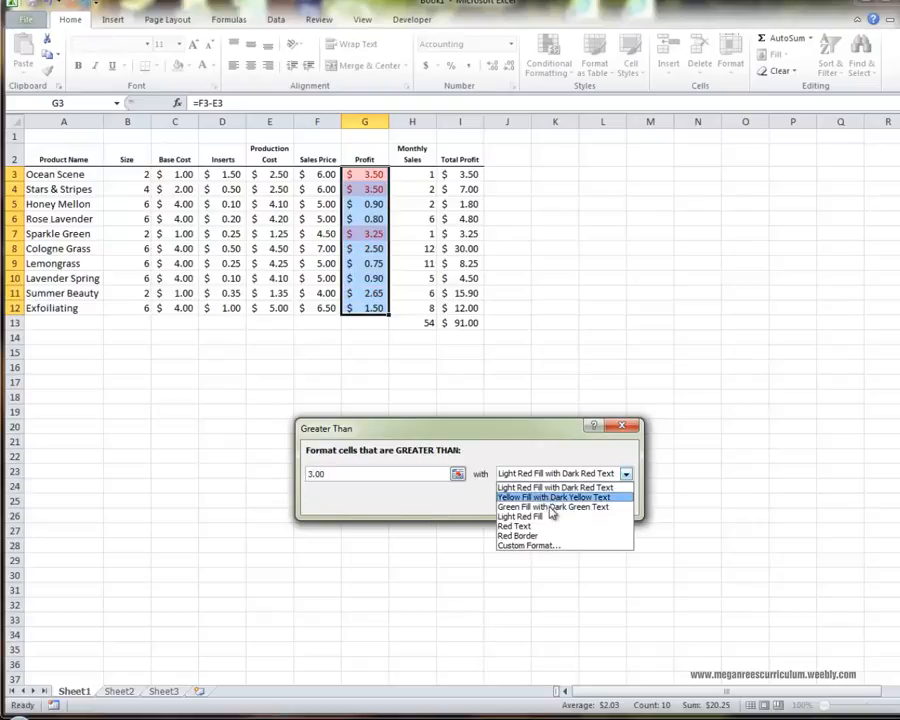
{"action": "left_click", "coordinate": [550, 507]}
{"action": "left_click", "coordinate": [547, 503]}
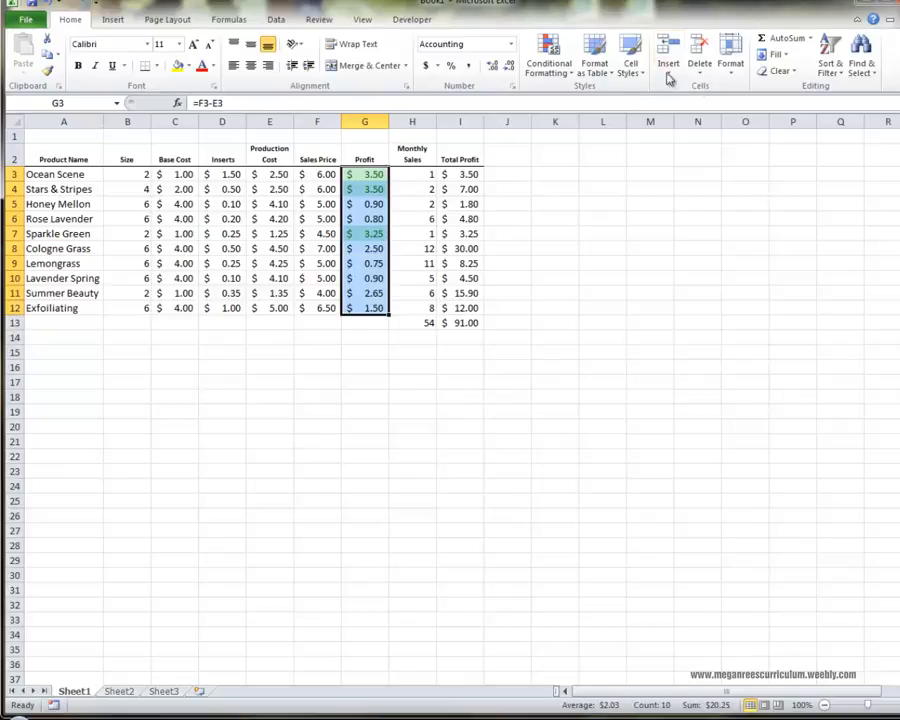
Add a Less Than highlight rule to the Profit values for amounts below 2, using Light Red Fill with Dark Red Text.
{"action": "left_click", "coordinate": [547, 60]}
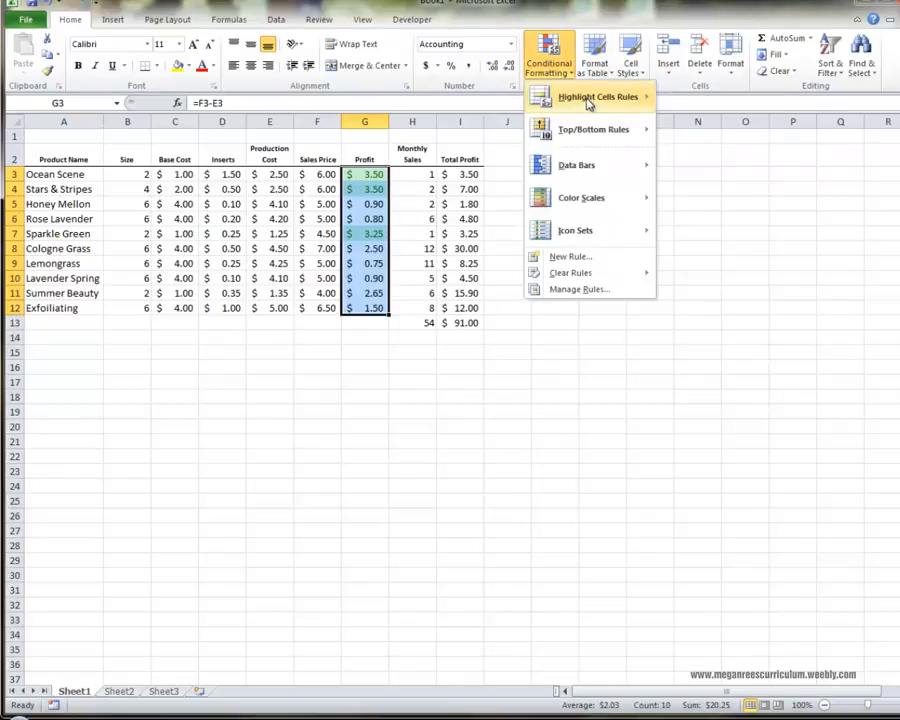
{"action": "mouse_move", "coordinate": [590, 97]}
{"action": "left_click", "coordinate": [707, 138]}
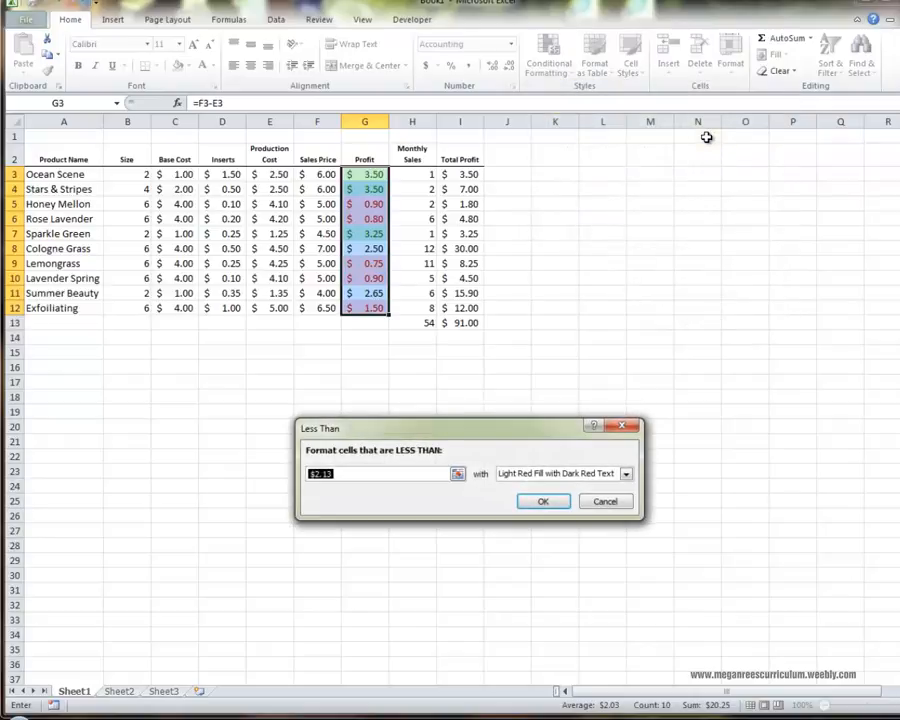
{"action": "type", "text": "2"}
{"action": "left_click", "coordinate": [542, 501]}
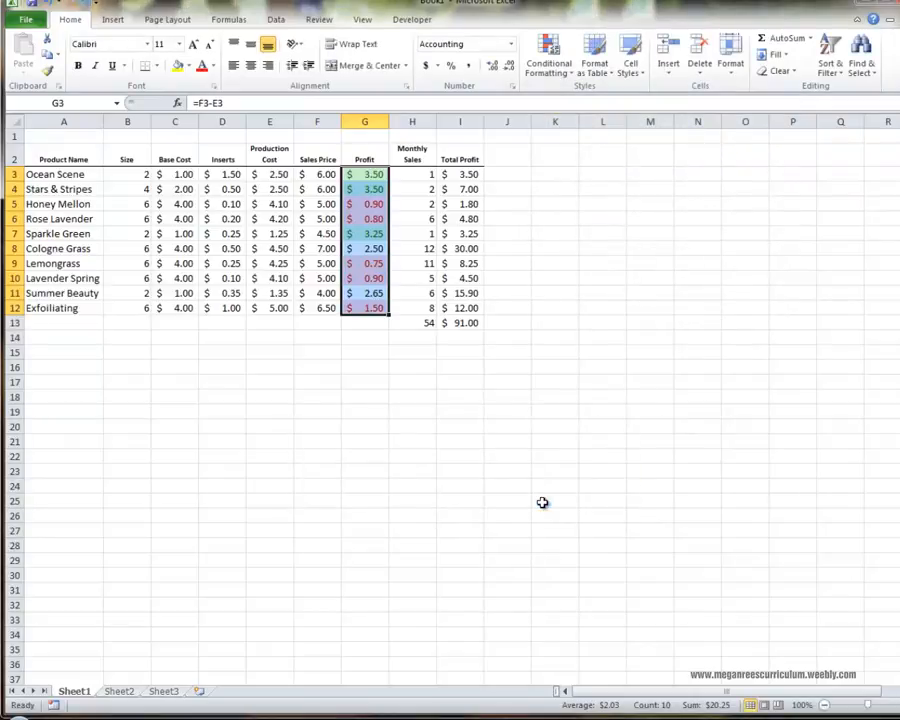
{"action": "left_click", "coordinate": [213, 427]}
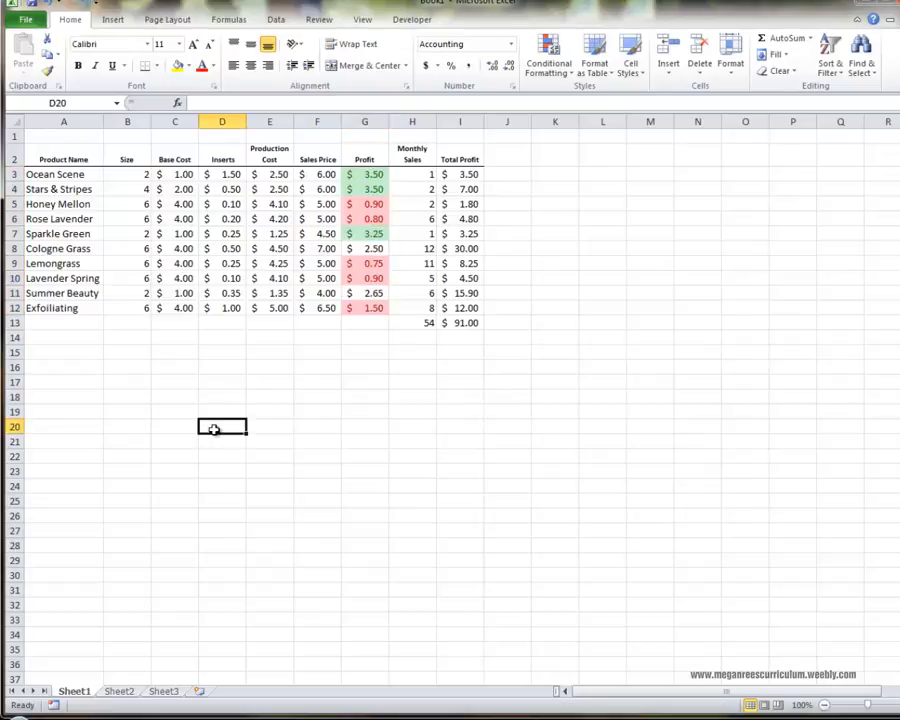
{"action": "left_click", "coordinate": [357, 322]}
{"action": "left_click", "coordinate": [362, 408]}
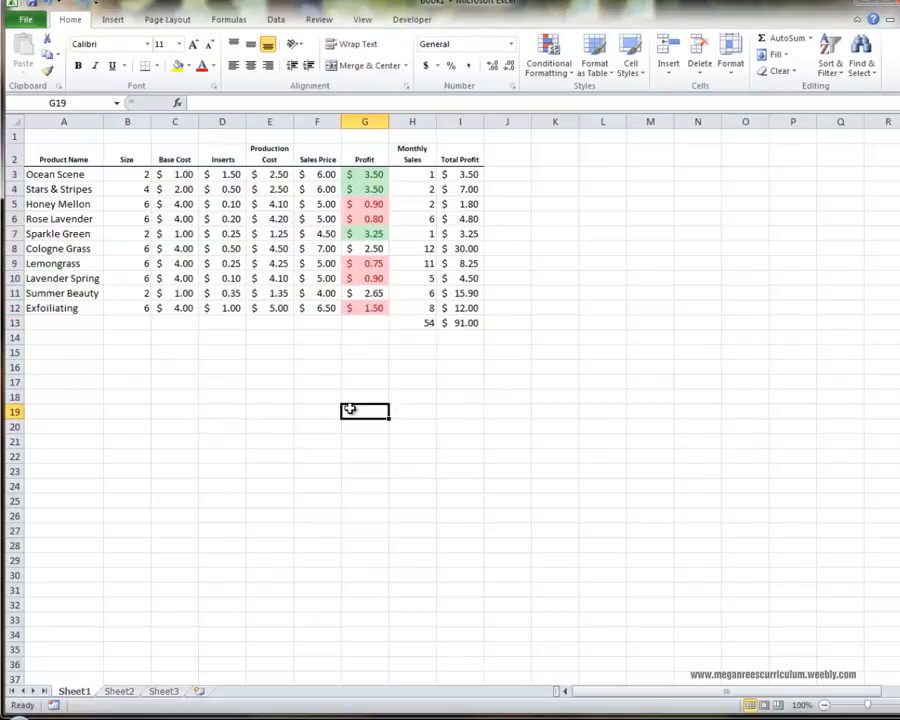
Set Honey Mellon's Sales Price in F5 to 6.
{"action": "left_click", "coordinate": [317, 204]}
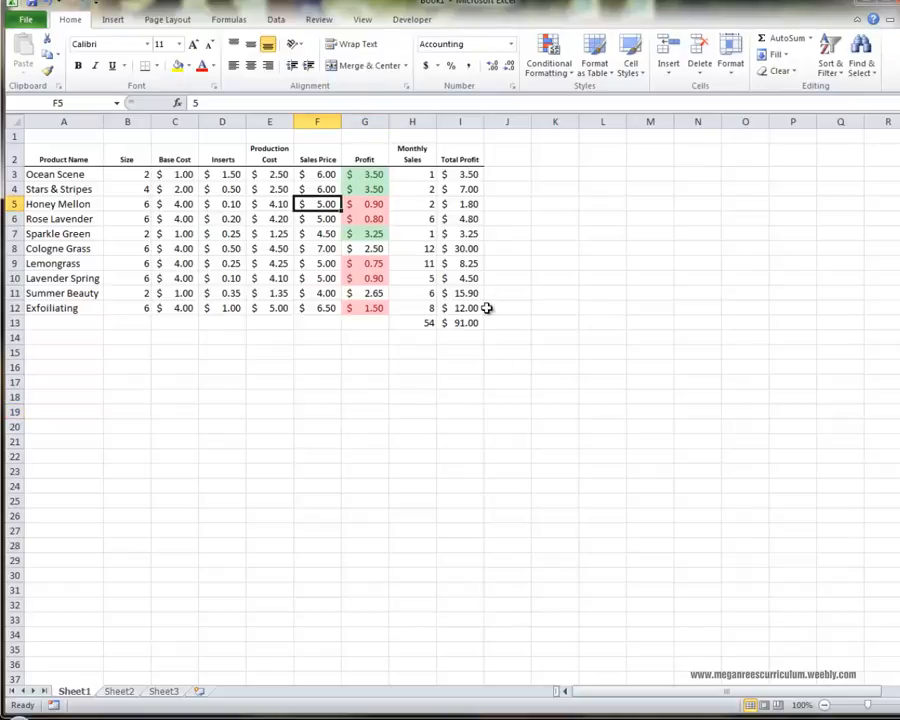
{"action": "type", "text": "6"}
{"action": "key", "text": "Return"}
{"action": "left_click", "coordinate": [486, 351]}
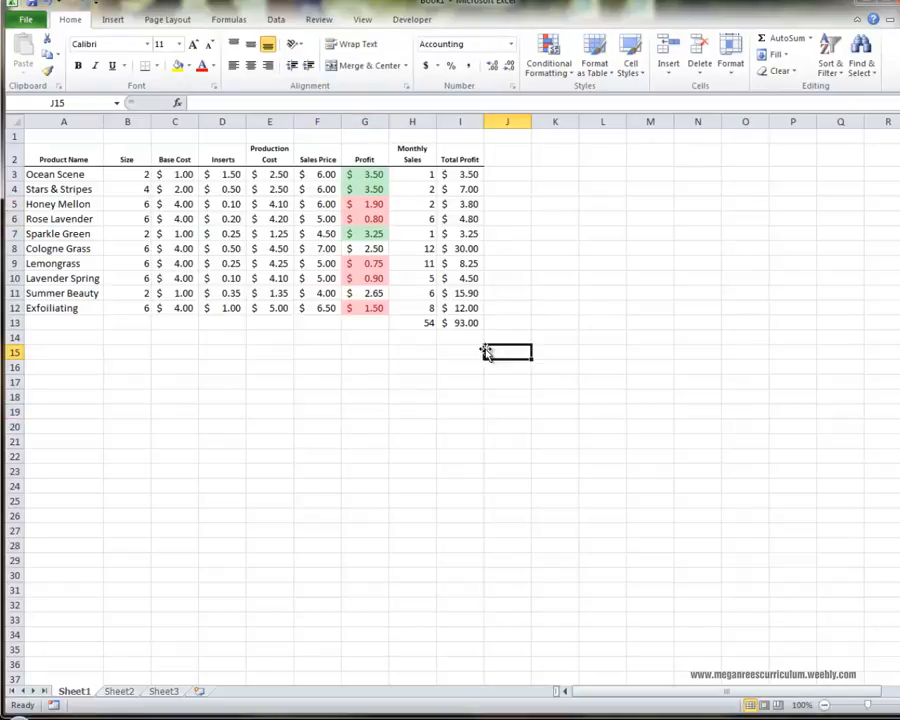
{"action": "left_click", "coordinate": [406, 396]}
Set Rose Lavender's Sales Price in F6 to 6.
{"action": "left_click", "coordinate": [328, 222]}
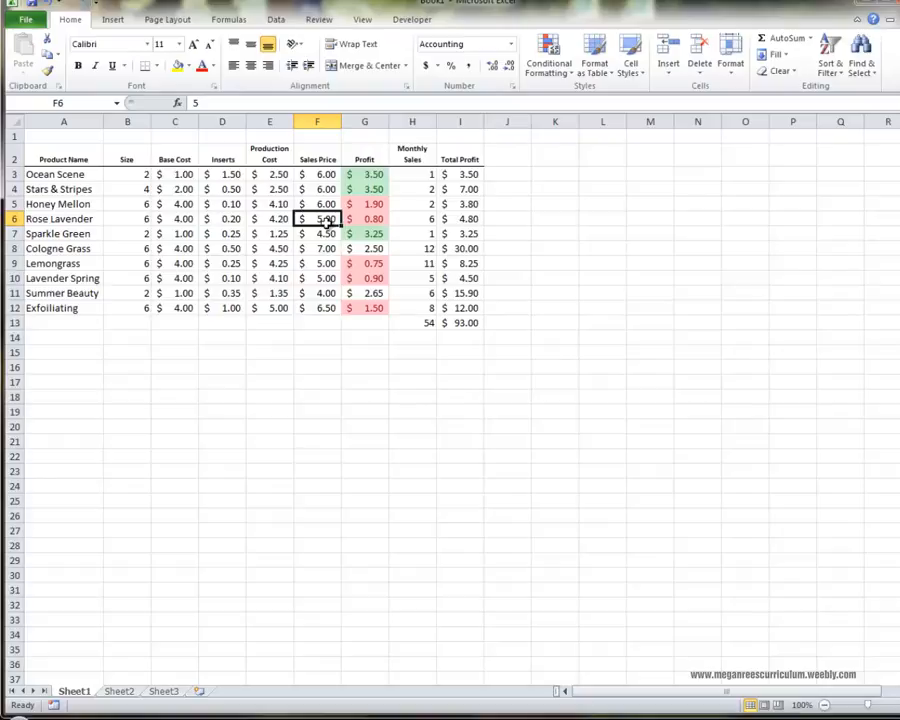
{"action": "type", "text": "6"}
{"action": "key", "text": "Return"}
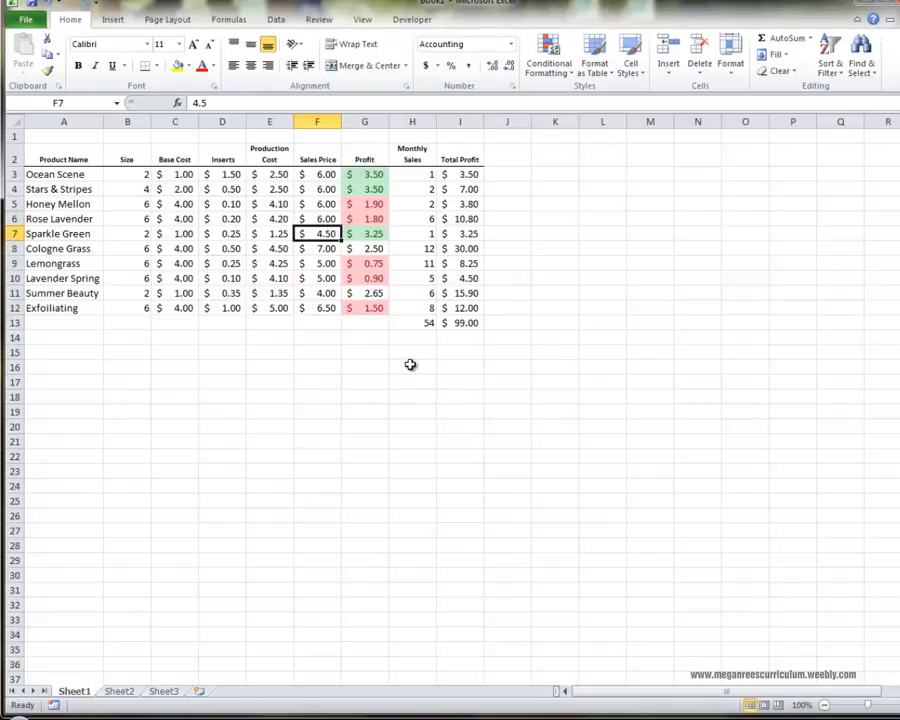
{"action": "left_click", "coordinate": [401, 394]}
{"action": "left_click", "coordinate": [403, 367]}
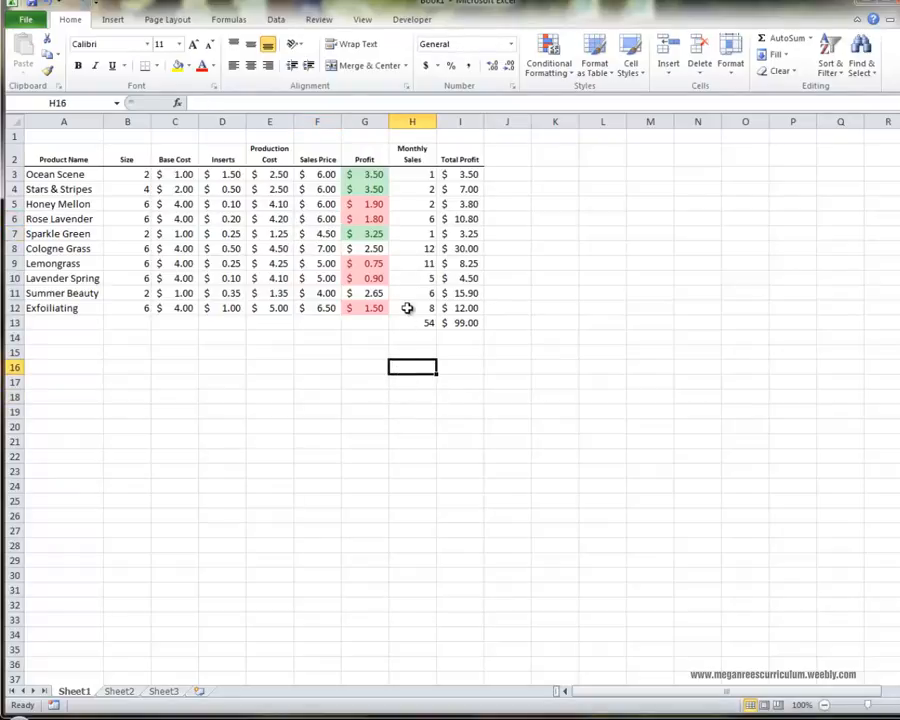
{"action": "left_click", "coordinate": [640, 717]}
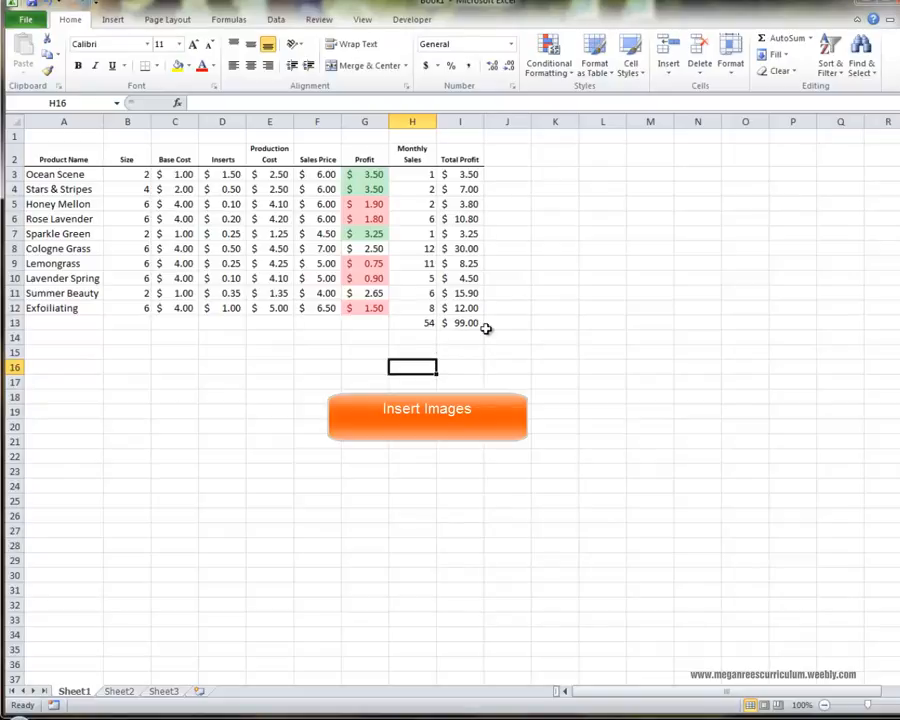
Insert the photo of decorated boxes from the Pictures library into the worksheet.
{"action": "left_click", "coordinate": [317, 412]}
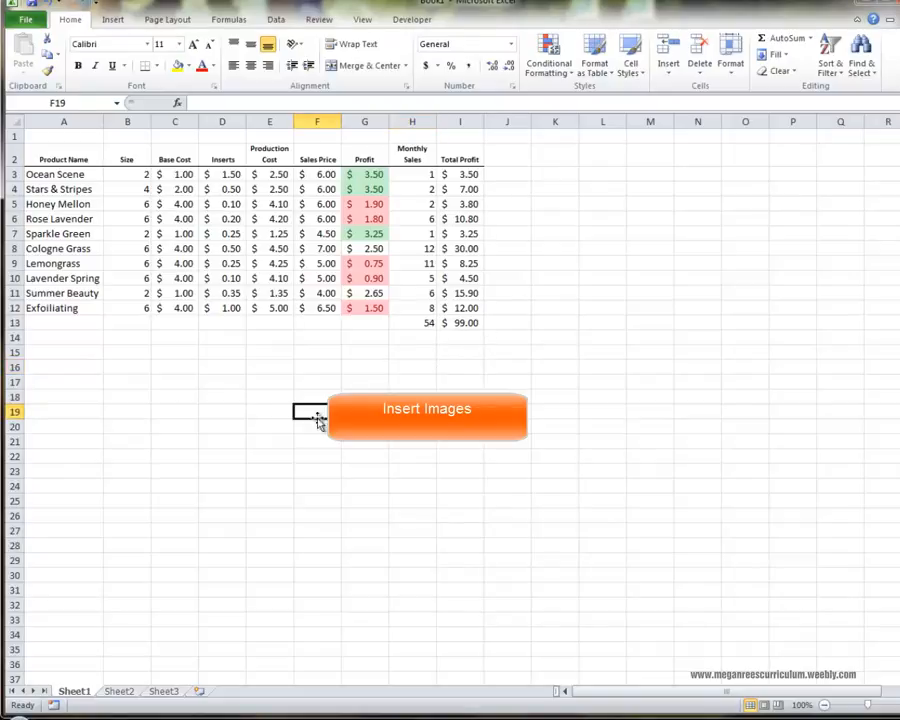
{"action": "left_click", "coordinate": [115, 20]}
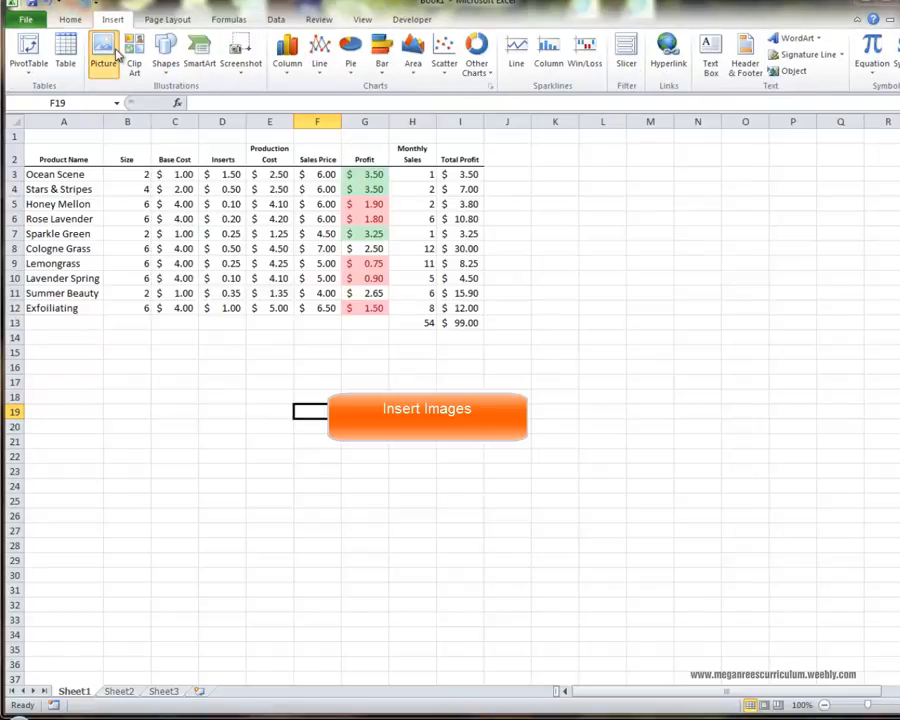
{"action": "left_click", "coordinate": [104, 55]}
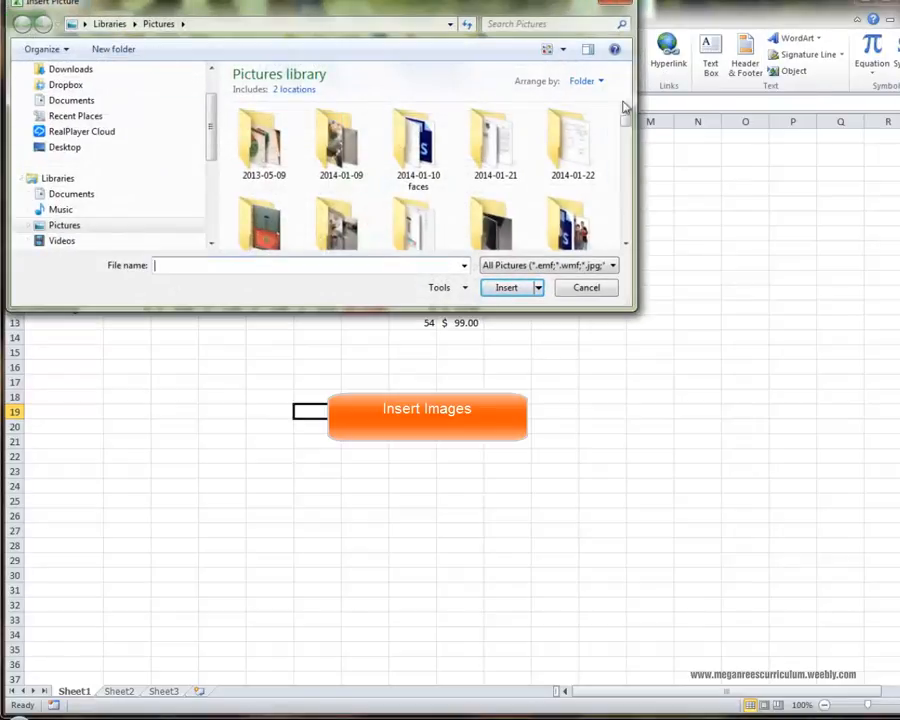
{"action": "left_click_drag", "start_coordinate": [627, 122], "coordinate": [627, 232]}
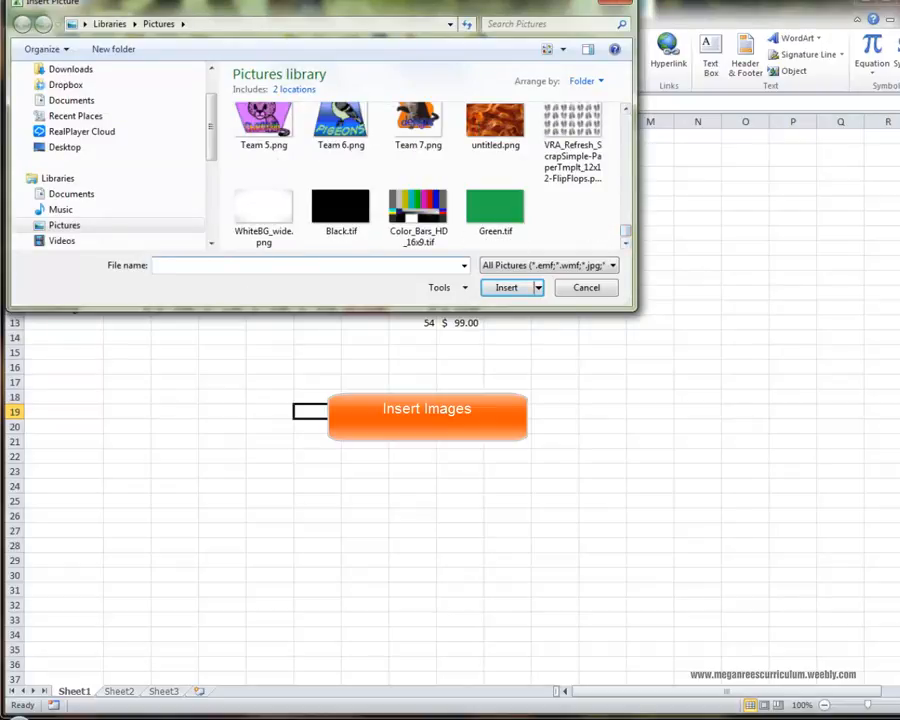
{"action": "left_click_drag", "start_coordinate": [628, 234], "coordinate": [623, 191]}
{"action": "double_click", "coordinate": [492, 178]}
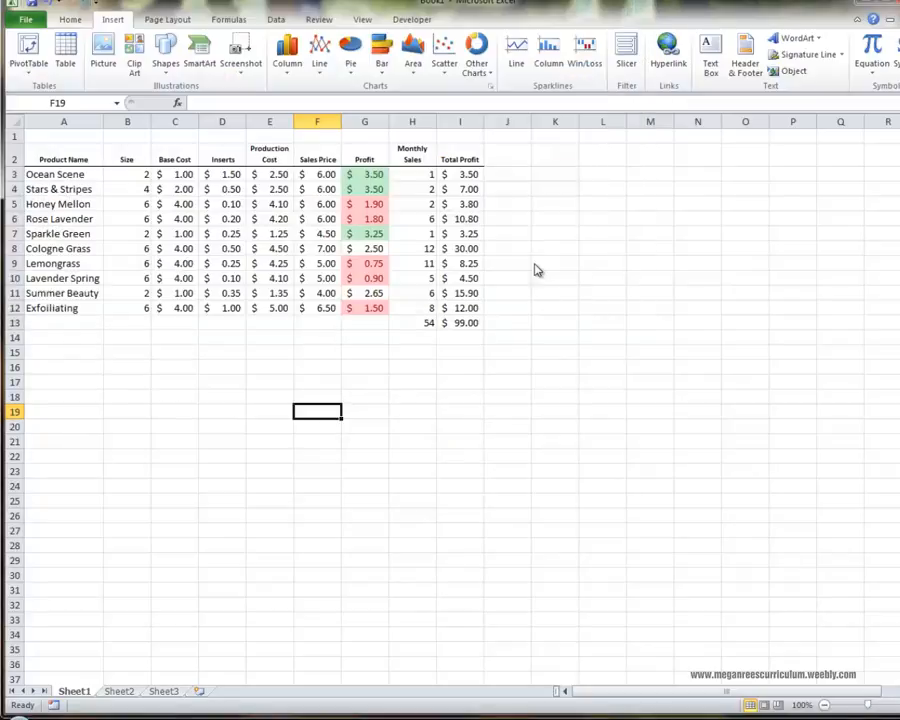
Shrink the picture to about 1.14" high by 1.73" wide and place it beside the Total Profit column, starting at row 2.
{"action": "left_click_drag", "start_coordinate": [493, 382], "coordinate": [422, 397]}
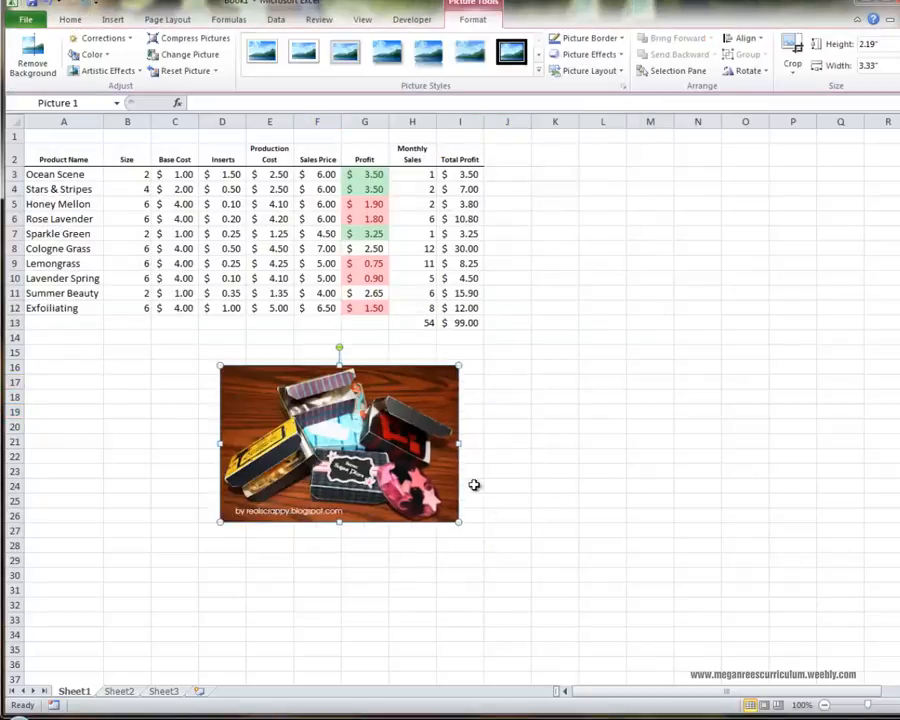
{"action": "left_click_drag", "start_coordinate": [456, 524], "coordinate": [345, 447]}
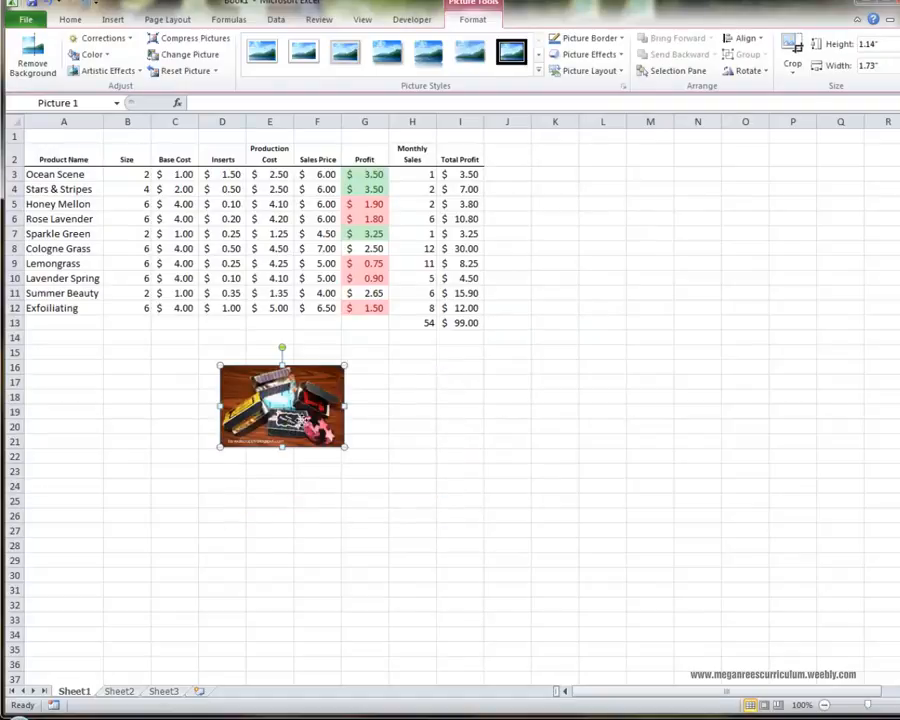
{"action": "left_click_drag", "start_coordinate": [287, 419], "coordinate": [563, 247]}
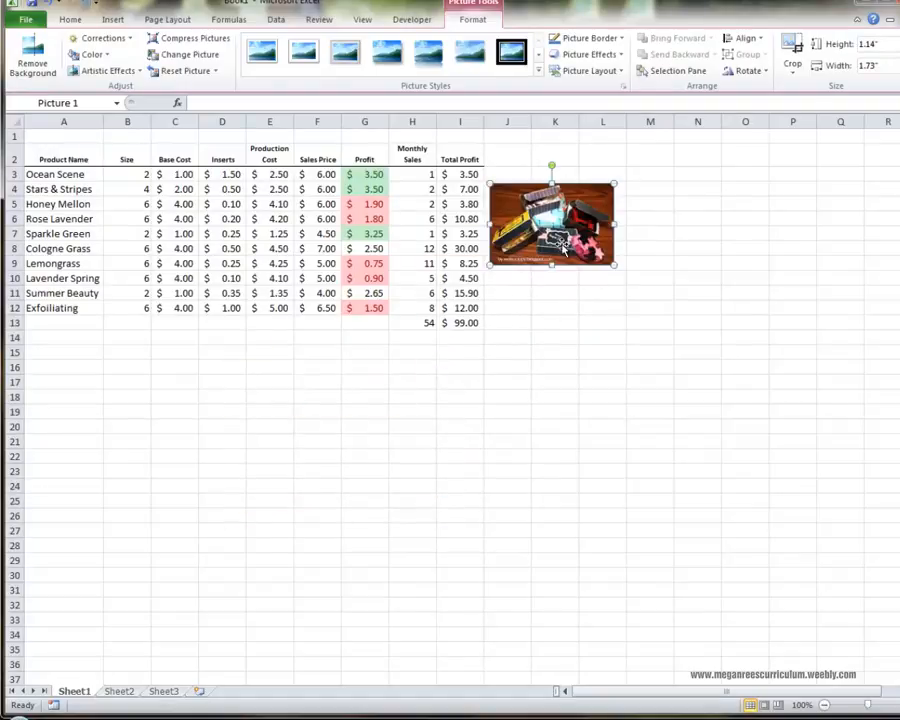
{"action": "left_click_drag", "start_coordinate": [563, 247], "coordinate": [546, 208]}
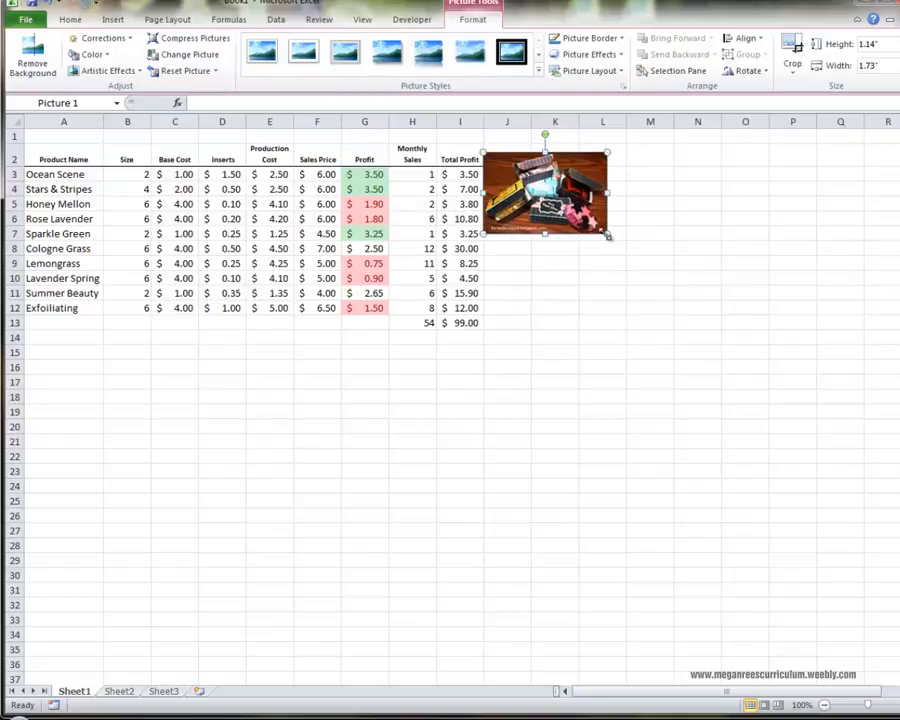
Apply the Bevel Rectangle style to the picture and reposition it beside the Total Profit column at rows 5 to 9.
{"action": "left_click", "coordinate": [539, 70]}
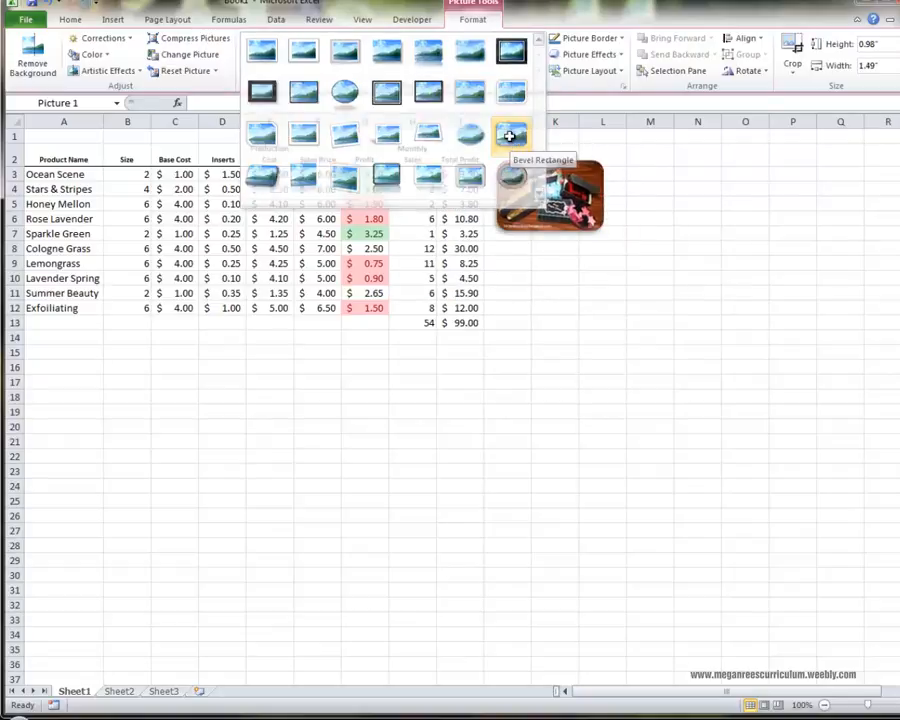
{"action": "left_click", "coordinate": [512, 187]}
{"action": "left_click", "coordinate": [574, 273]}
{"action": "left_click_drag", "start_coordinate": [554, 203], "coordinate": [589, 306]}
{"action": "left_click", "coordinate": [577, 443]}
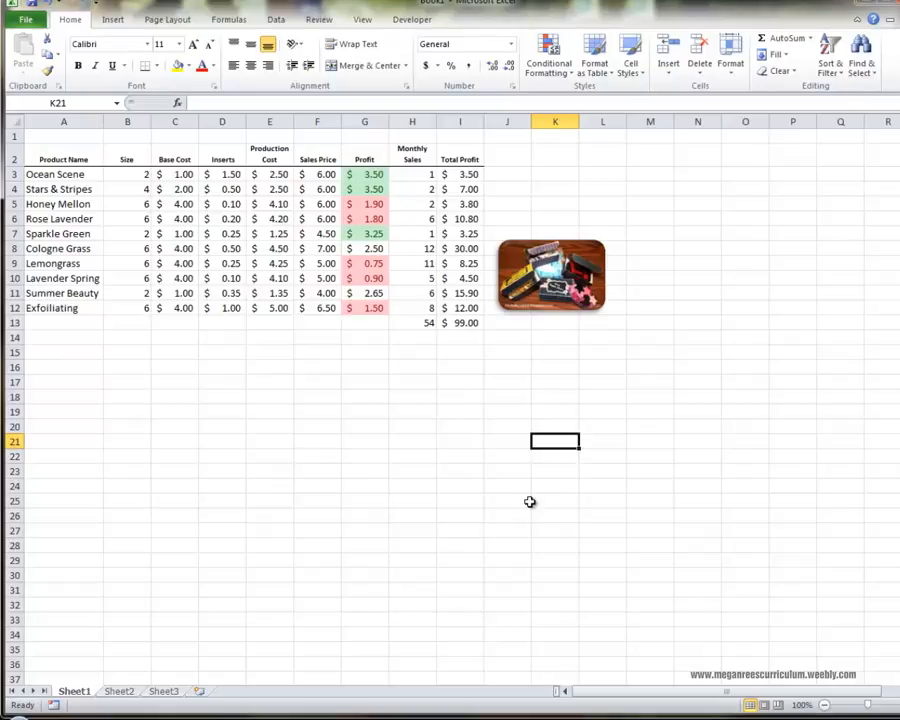
{"action": "left_click_drag", "start_coordinate": [530, 290], "coordinate": [524, 250]}
{"action": "left_click", "coordinate": [508, 356]}
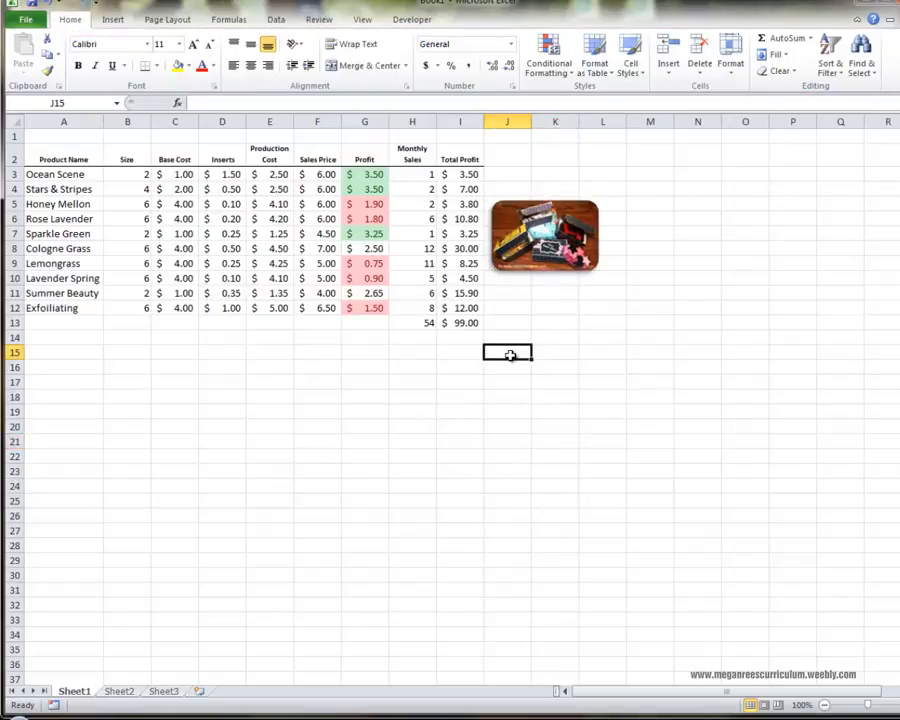
{"action": "left_click", "coordinate": [524, 309]}
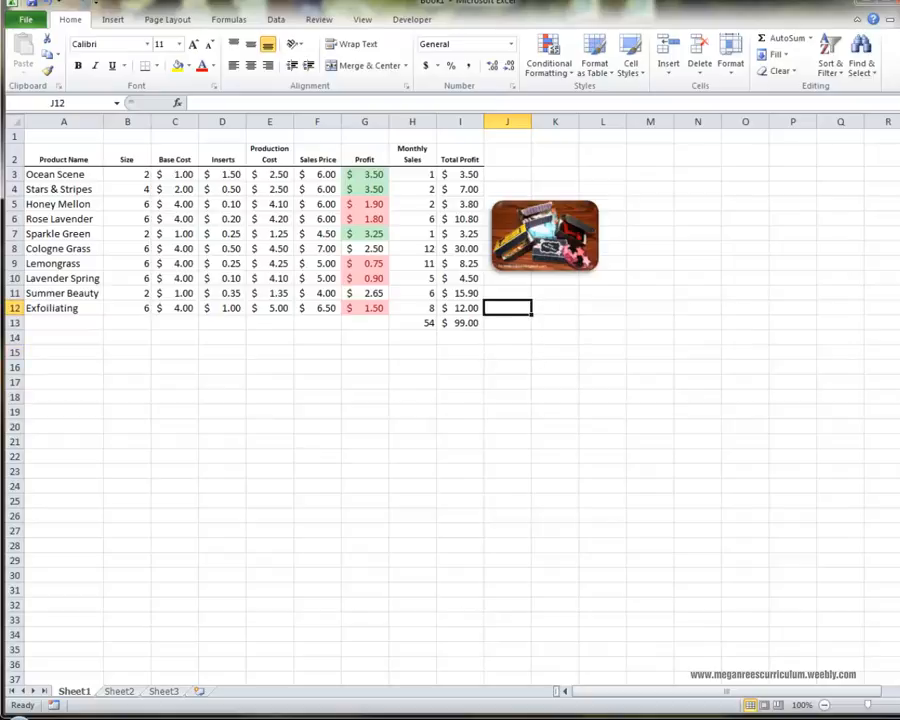
{"action": "key", "text": "ctrl+a"}
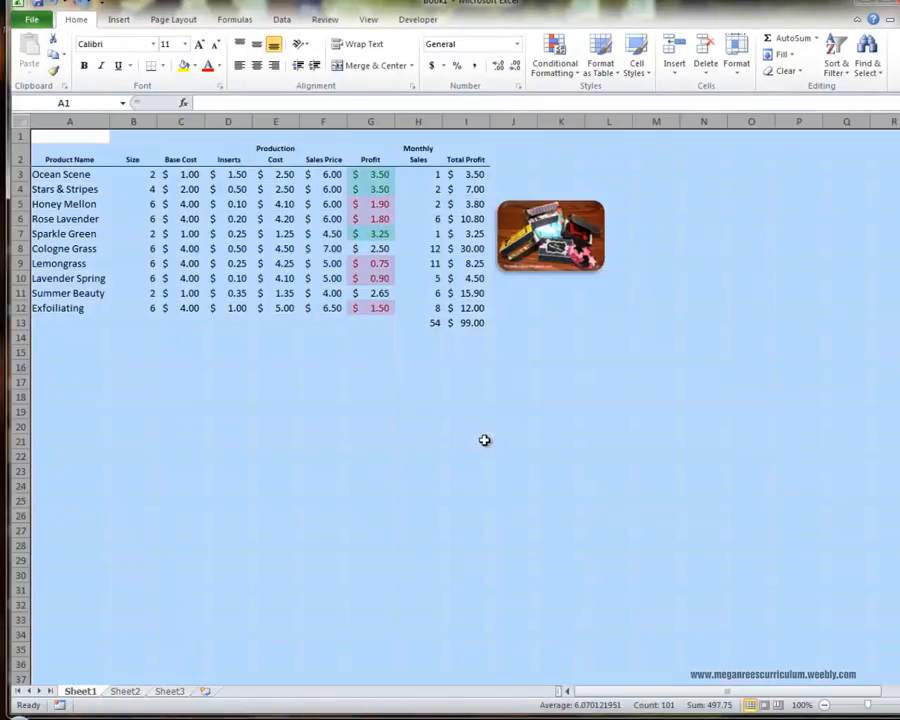
{"action": "left_click_drag", "start_coordinate": [486, 441], "coordinate": [499, 432]}
{"action": "left_click", "coordinate": [487, 386]}
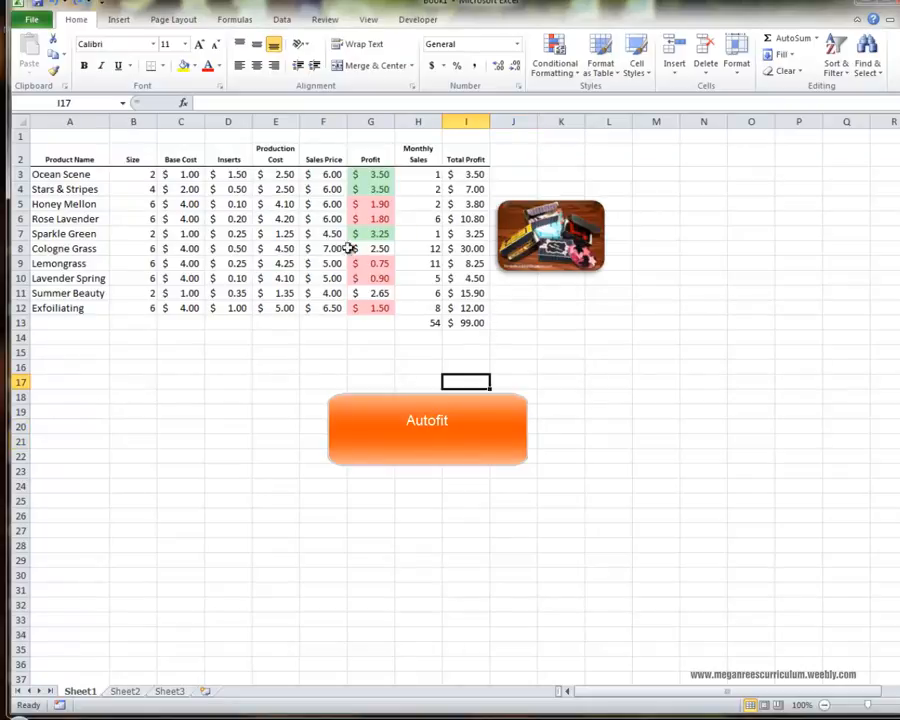
Select the entire worksheet and autofit the width of all columns to their contents.
{"action": "left_click", "coordinate": [24, 119]}
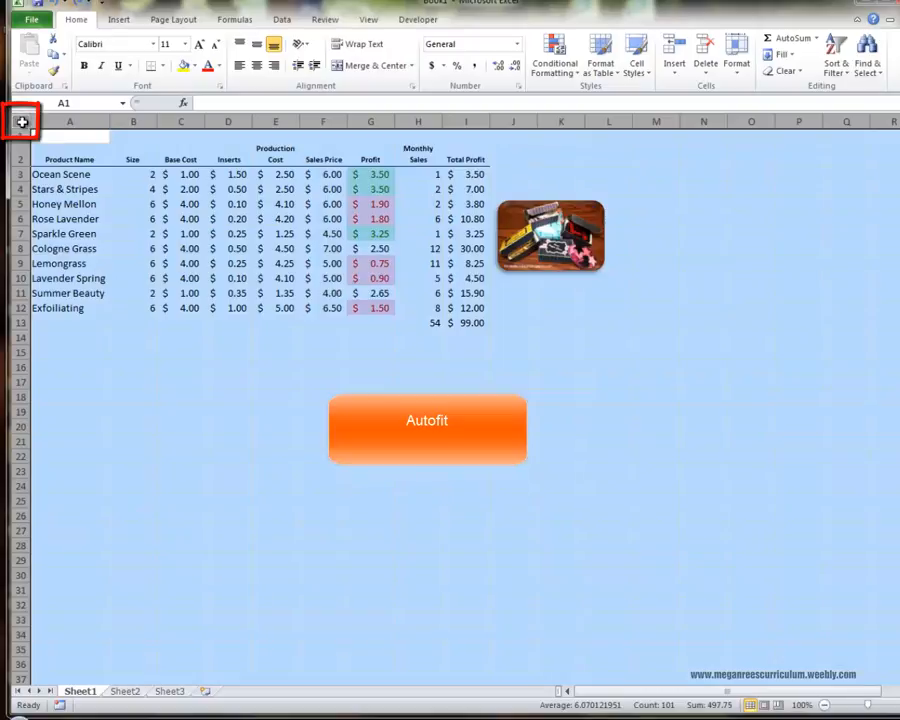
{"action": "left_click", "coordinate": [20, 121]}
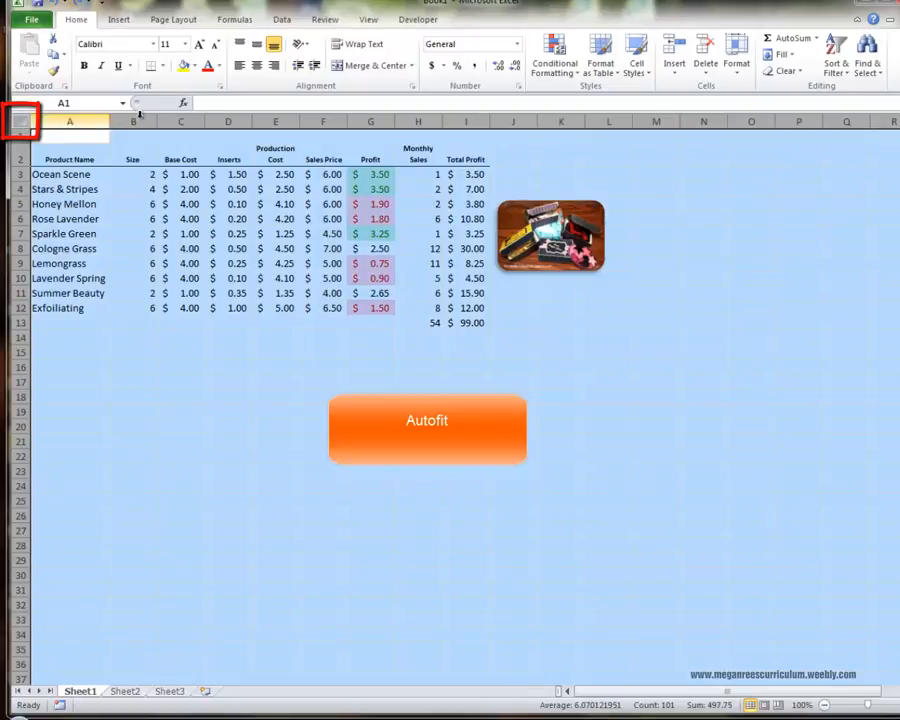
{"action": "left_click", "coordinate": [740, 81]}
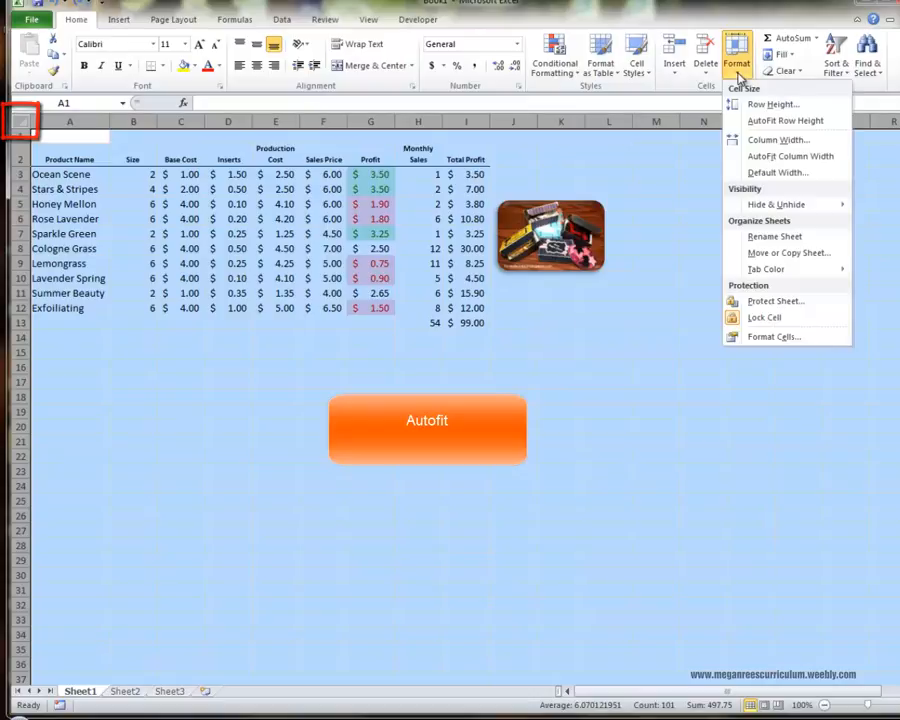
{"action": "left_click", "coordinate": [777, 142]}
{"action": "left_click", "coordinate": [502, 479]}
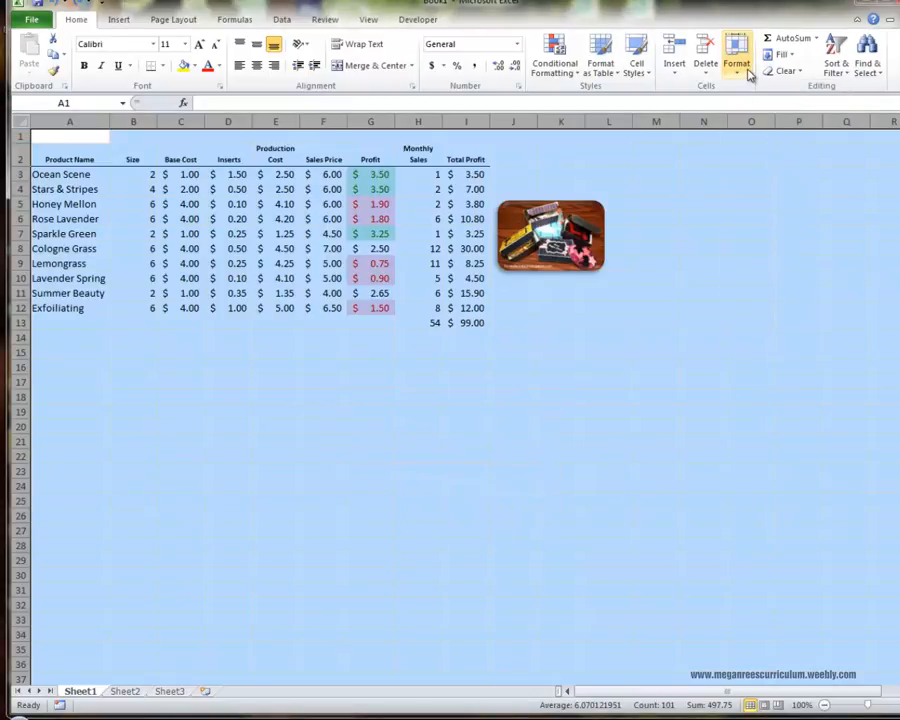
{"action": "left_click", "coordinate": [736, 58]}
{"action": "left_click", "coordinate": [773, 158]}
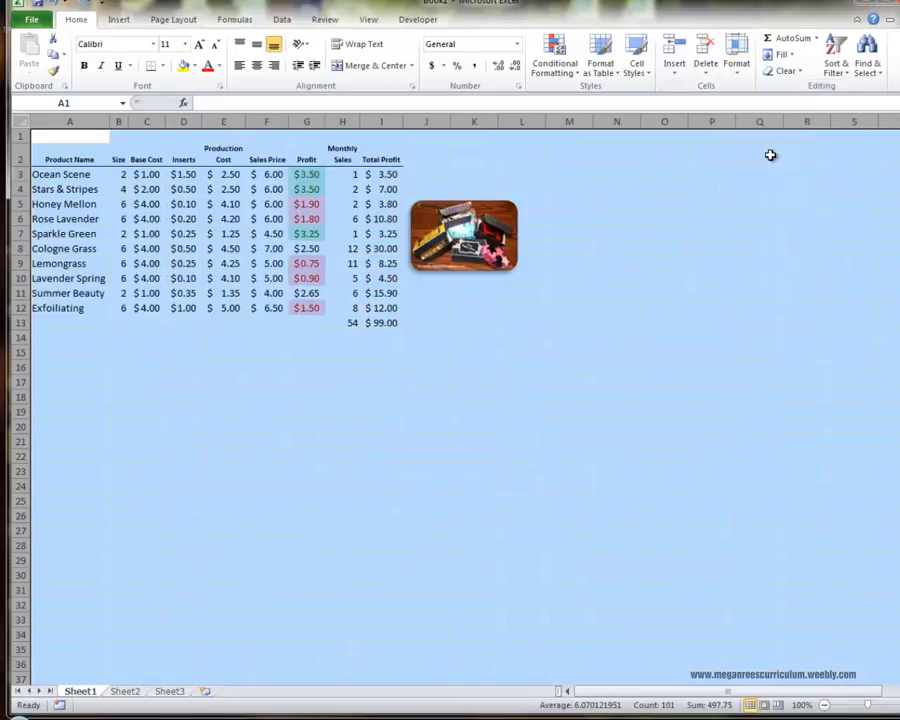
{"action": "left_click", "coordinate": [549, 501]}
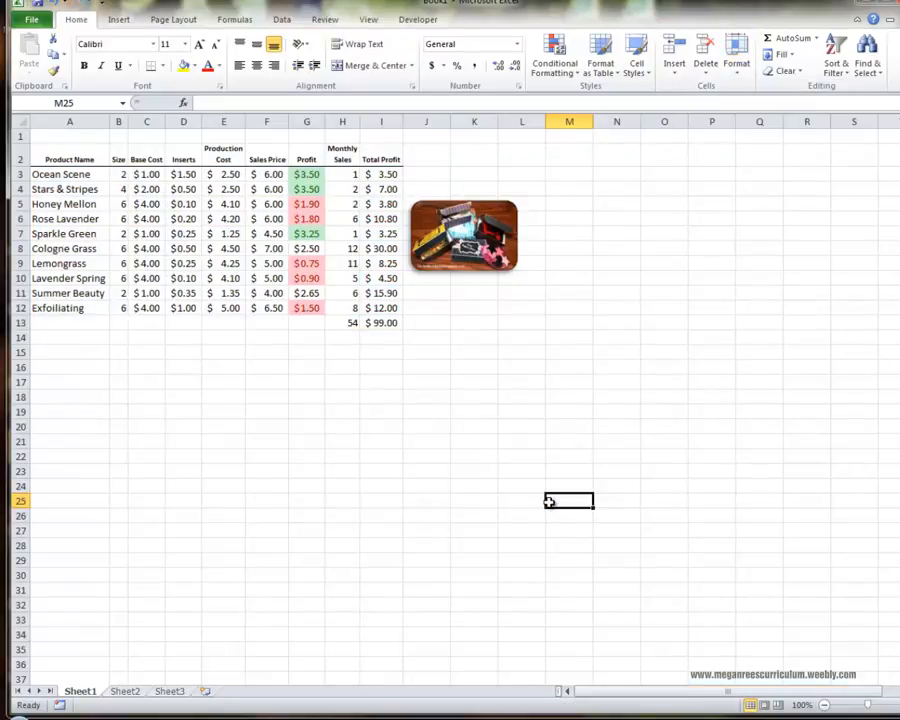
{"action": "left_click", "coordinate": [434, 415]}
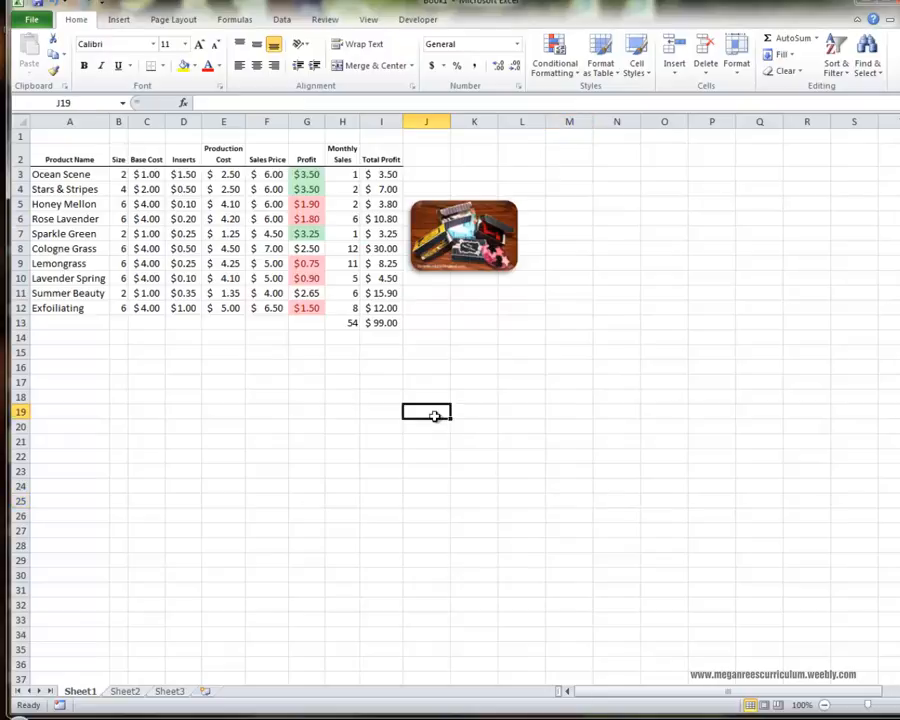
{"action": "left_click", "coordinate": [531, 415]}
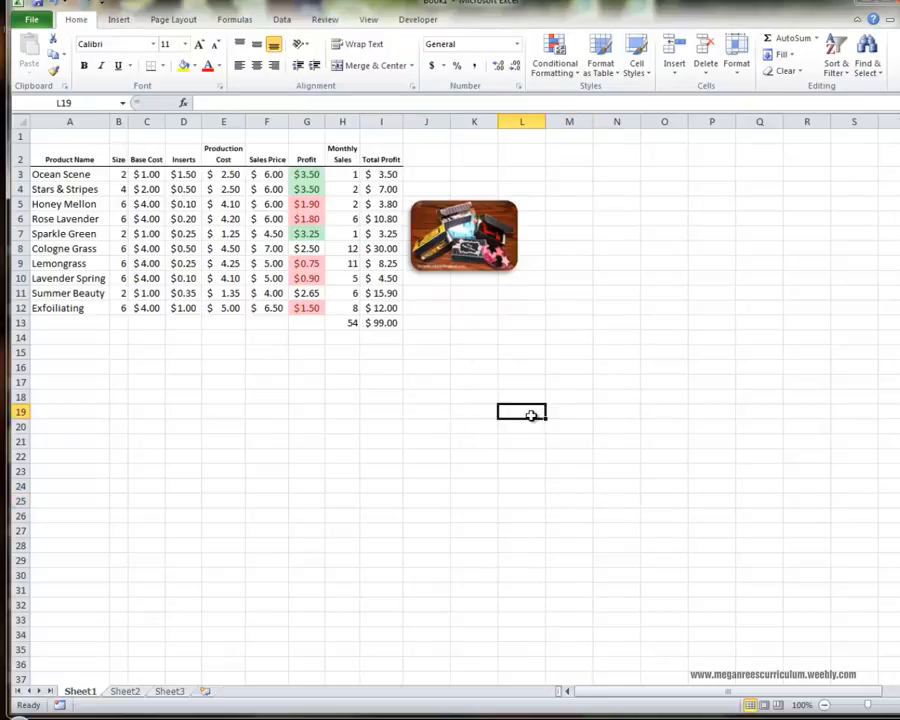